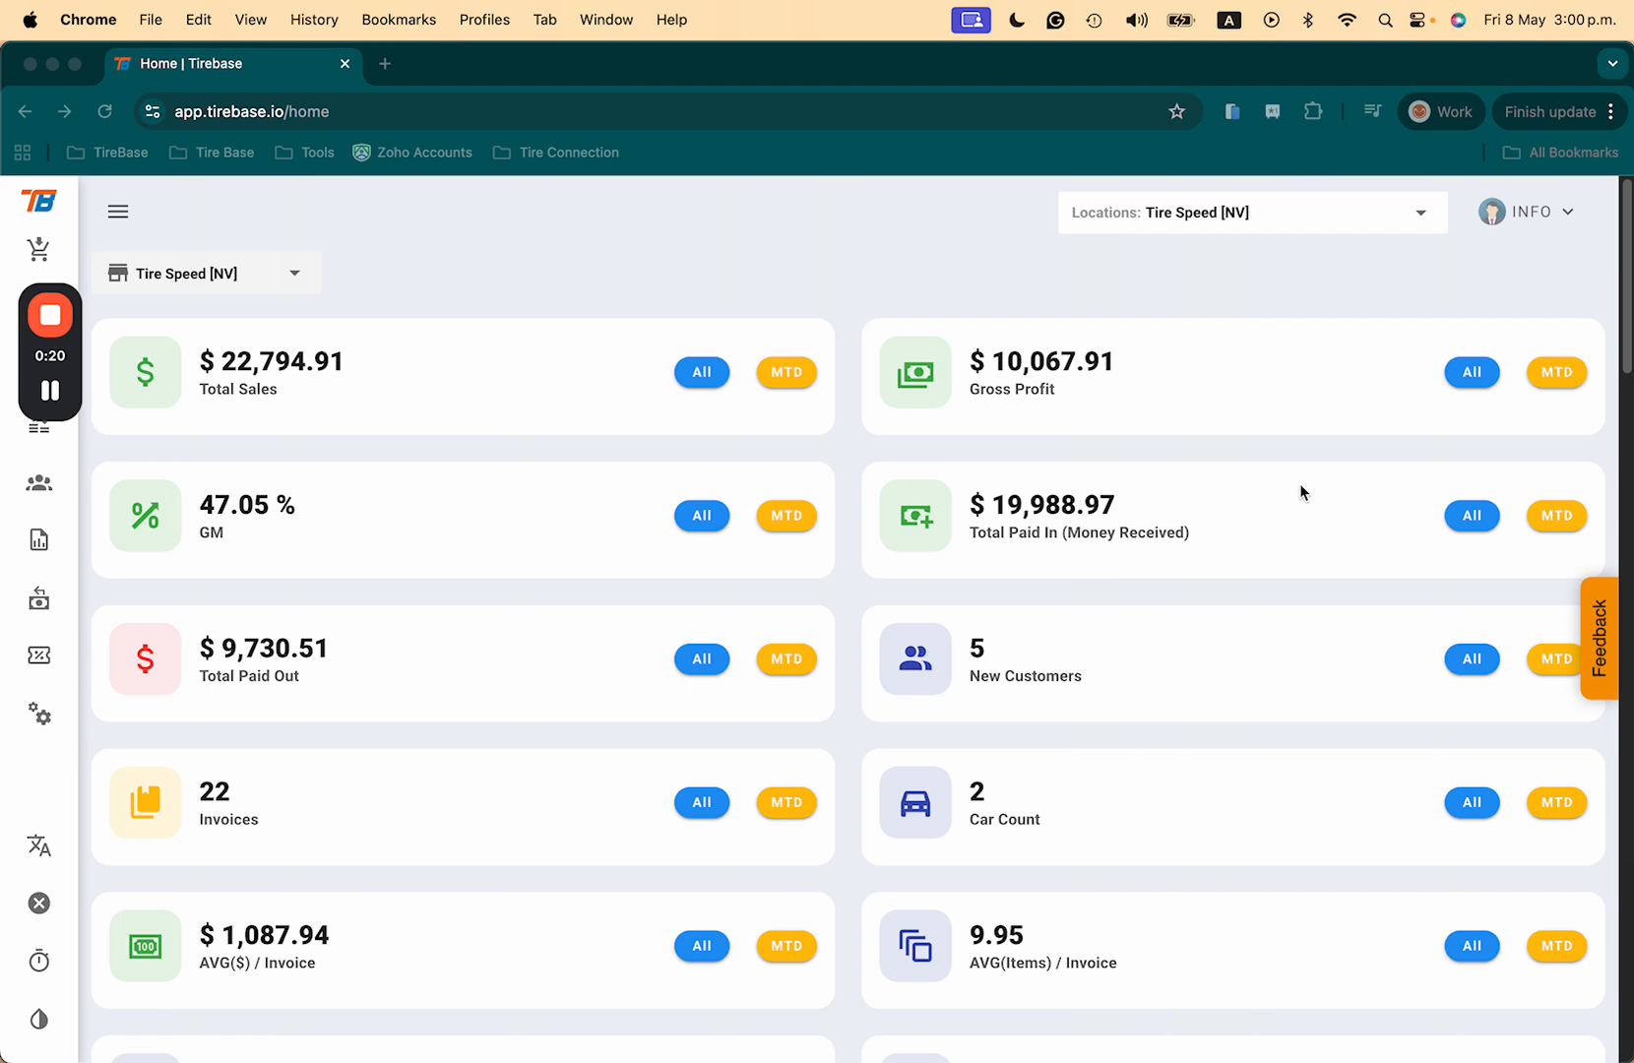
Step: Open the Services list within Products & Services and look over the listed services
left_click_drag(79, 367, 1536, 315)
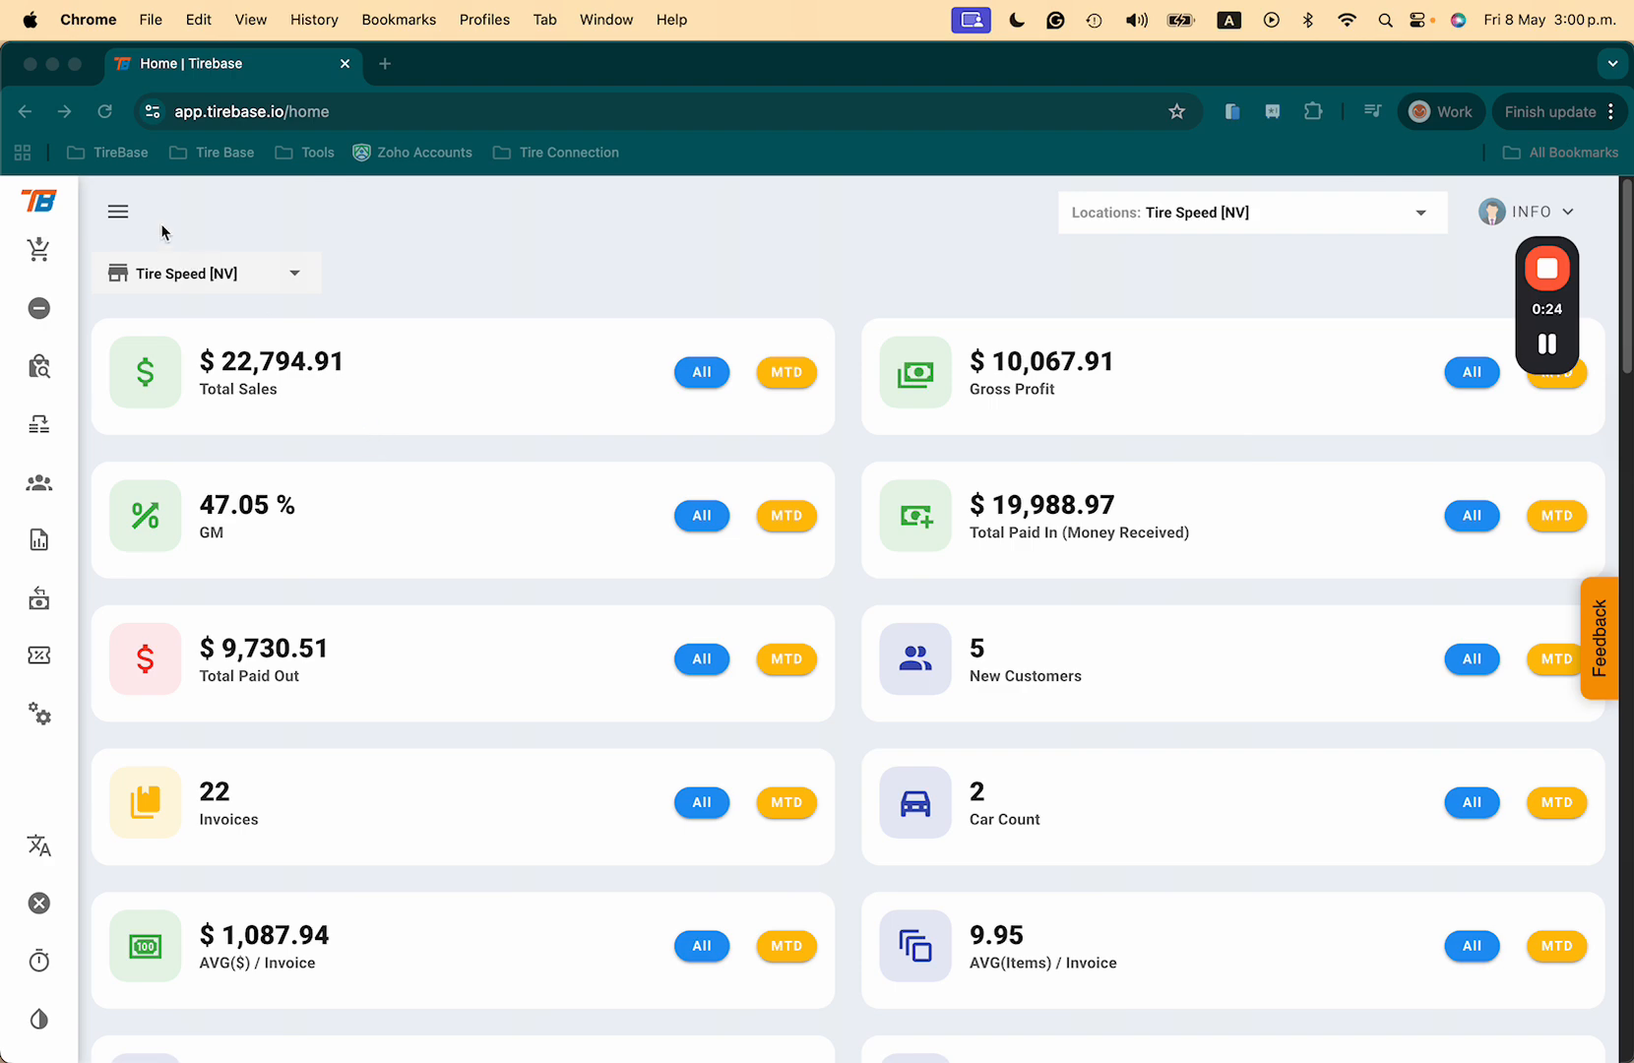
left_click(119, 211)
left_click(114, 495)
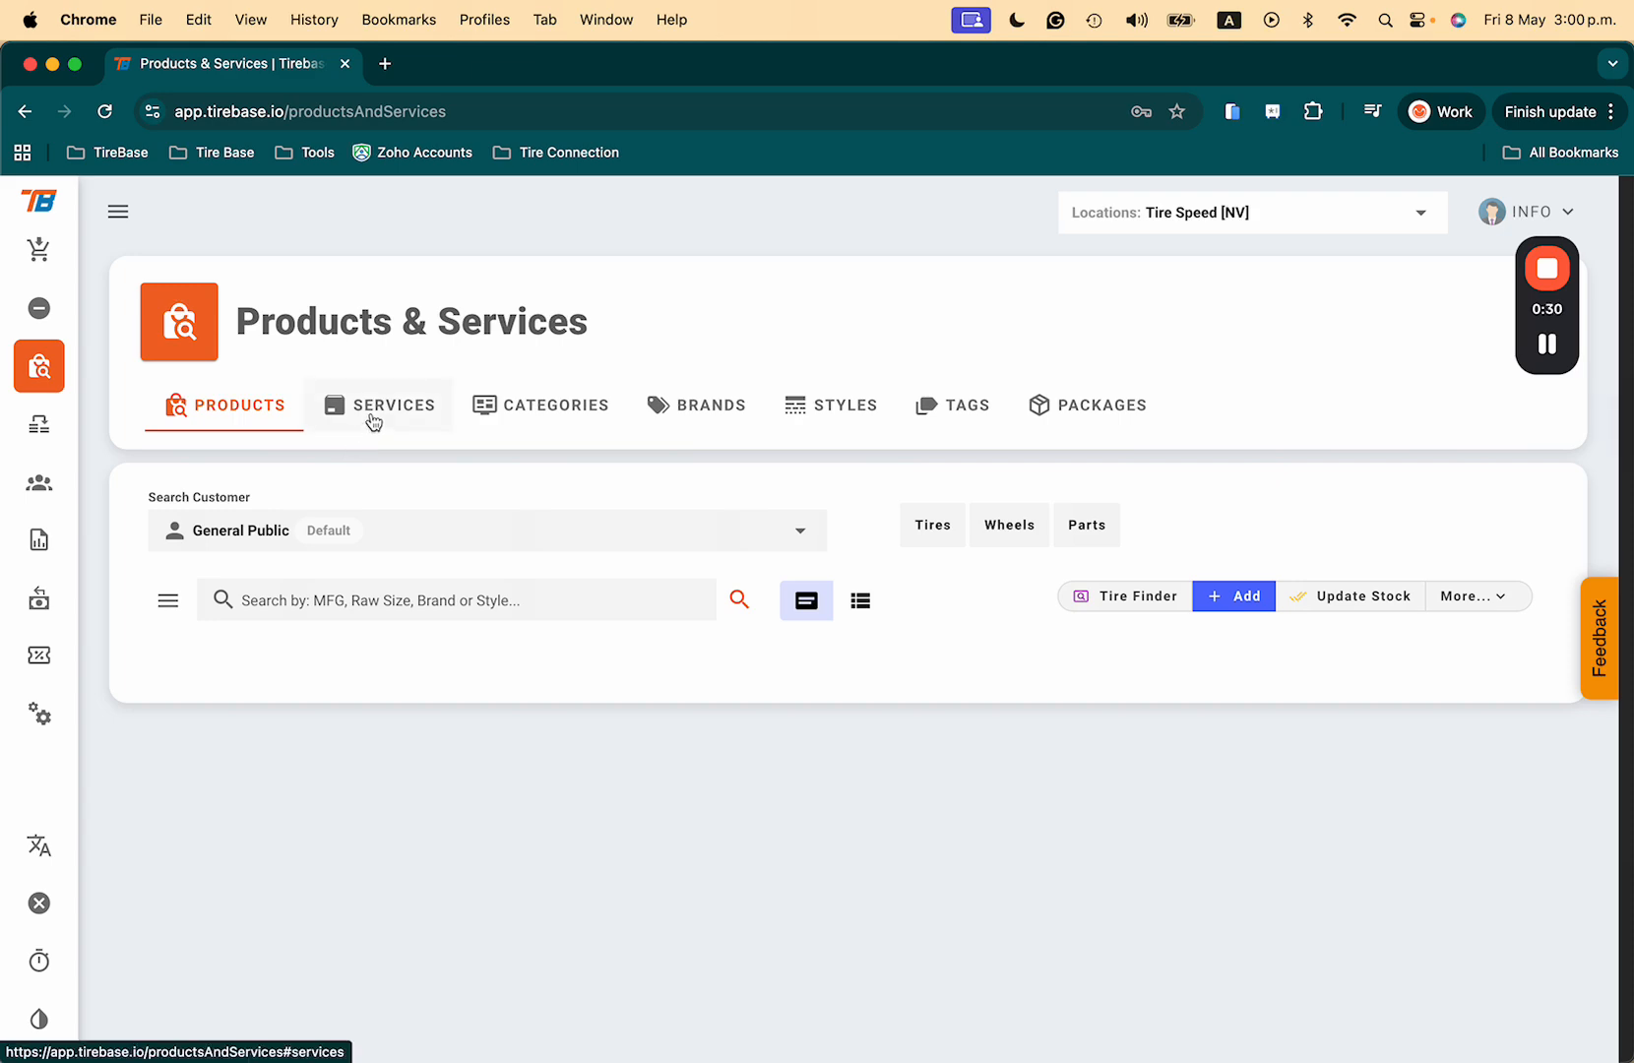
left_click(374, 416)
scroll(694, 896, "down", 3)
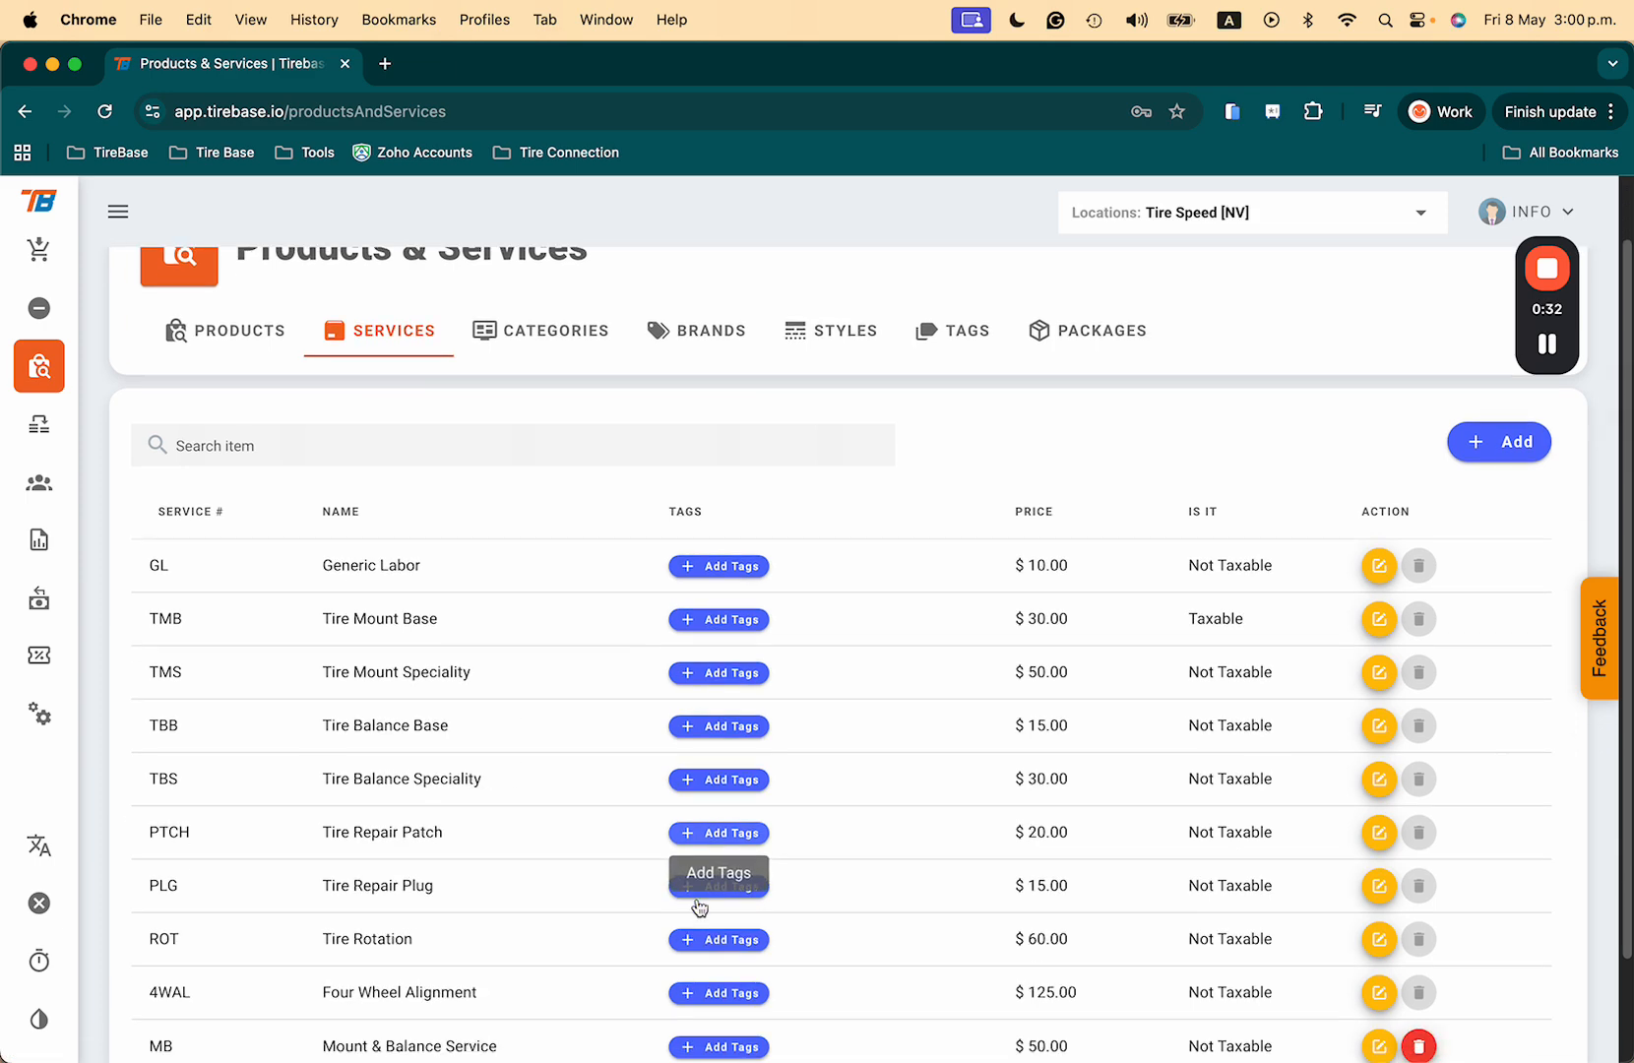
scroll(810, 896, "up", 3)
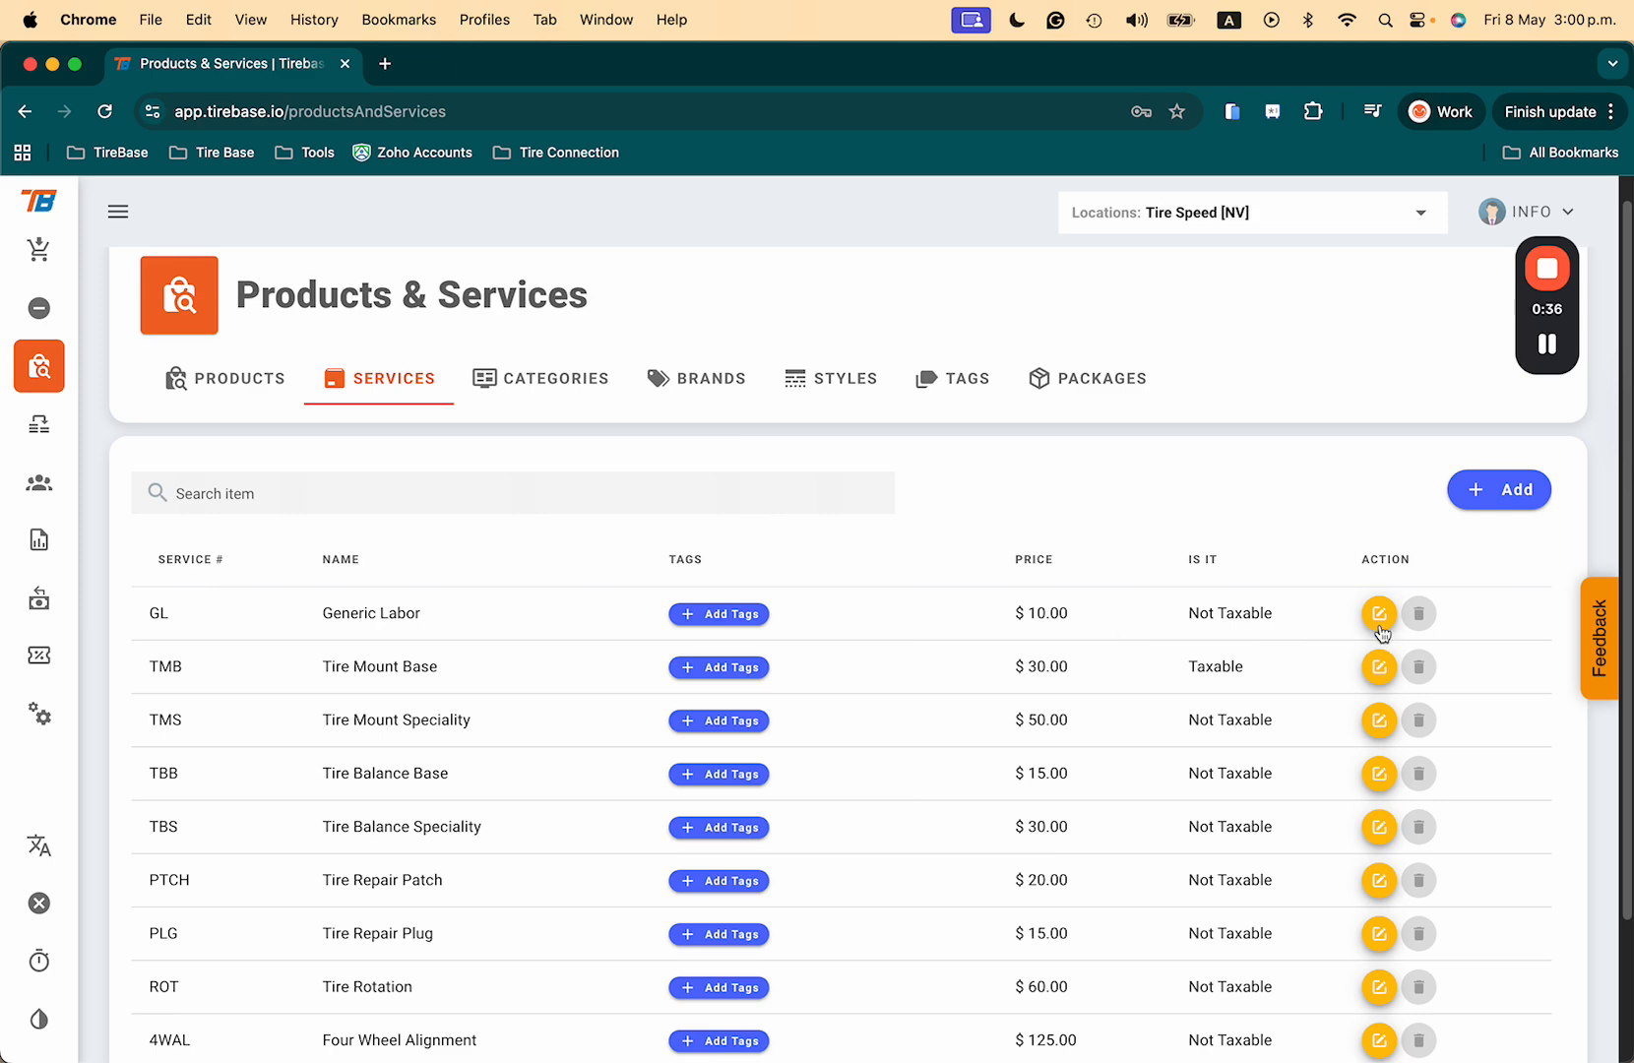
Step: Examine the settings of the Generic Labor service and close its edit form without changing anything
left_click(1379, 616)
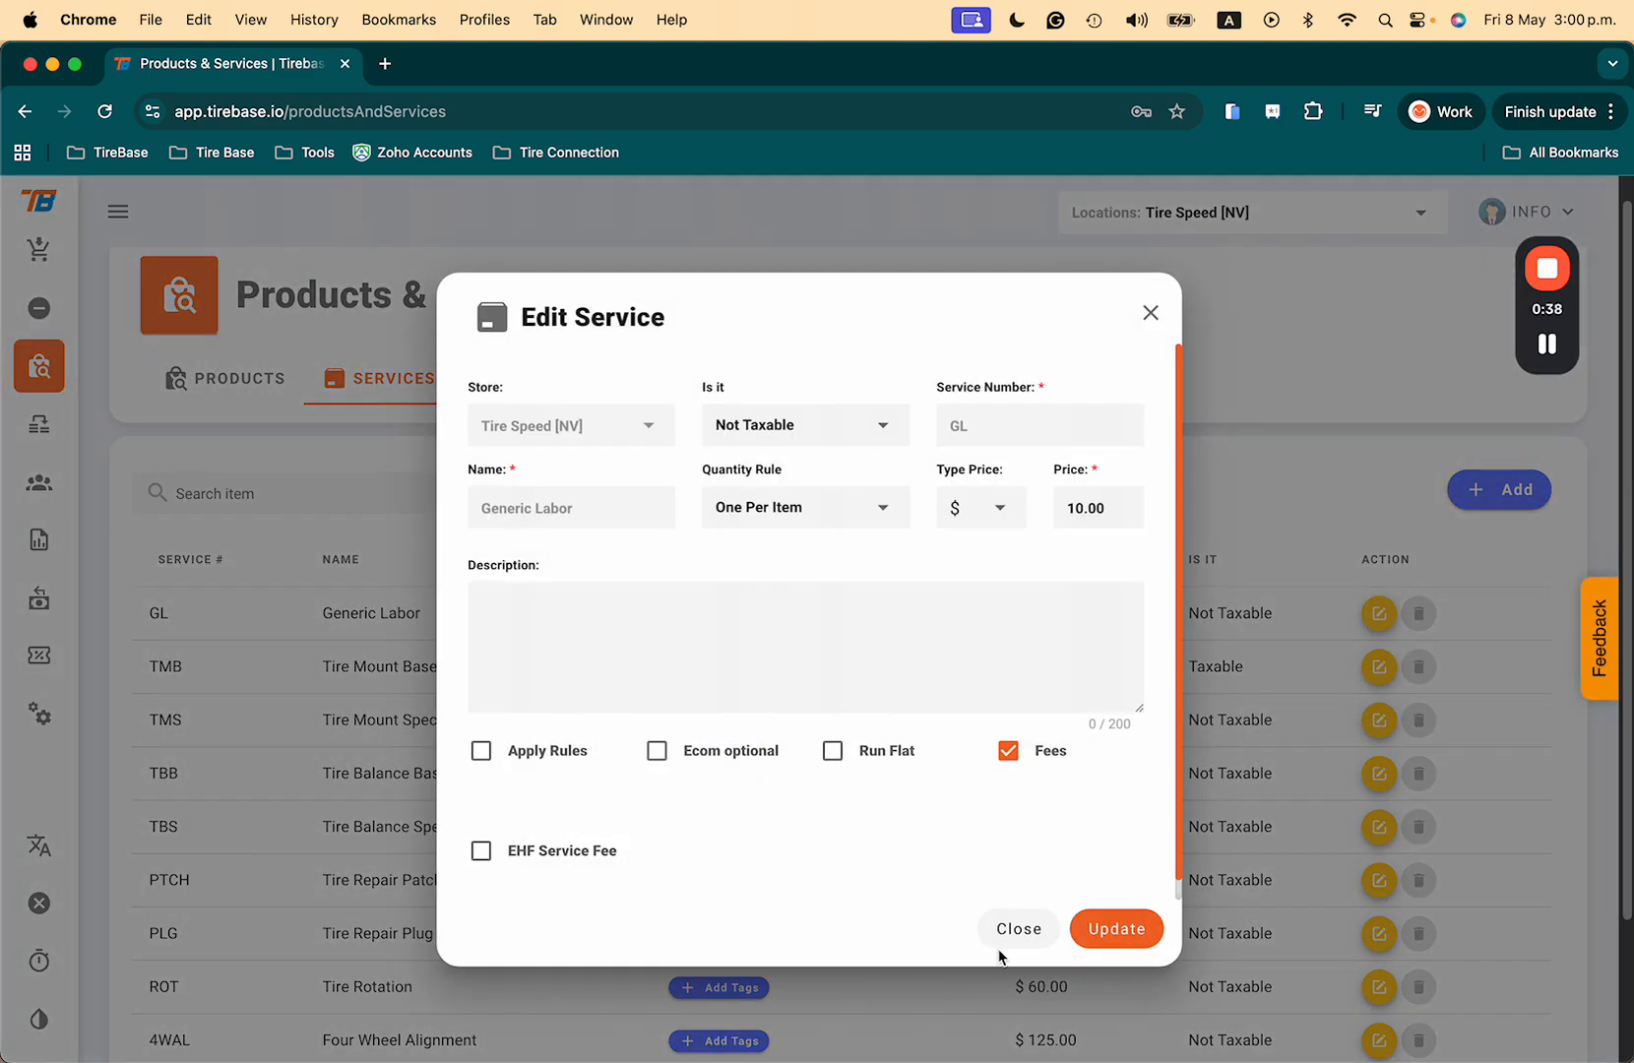
left_click(1000, 943)
scroll(1116, 745, "down", 3)
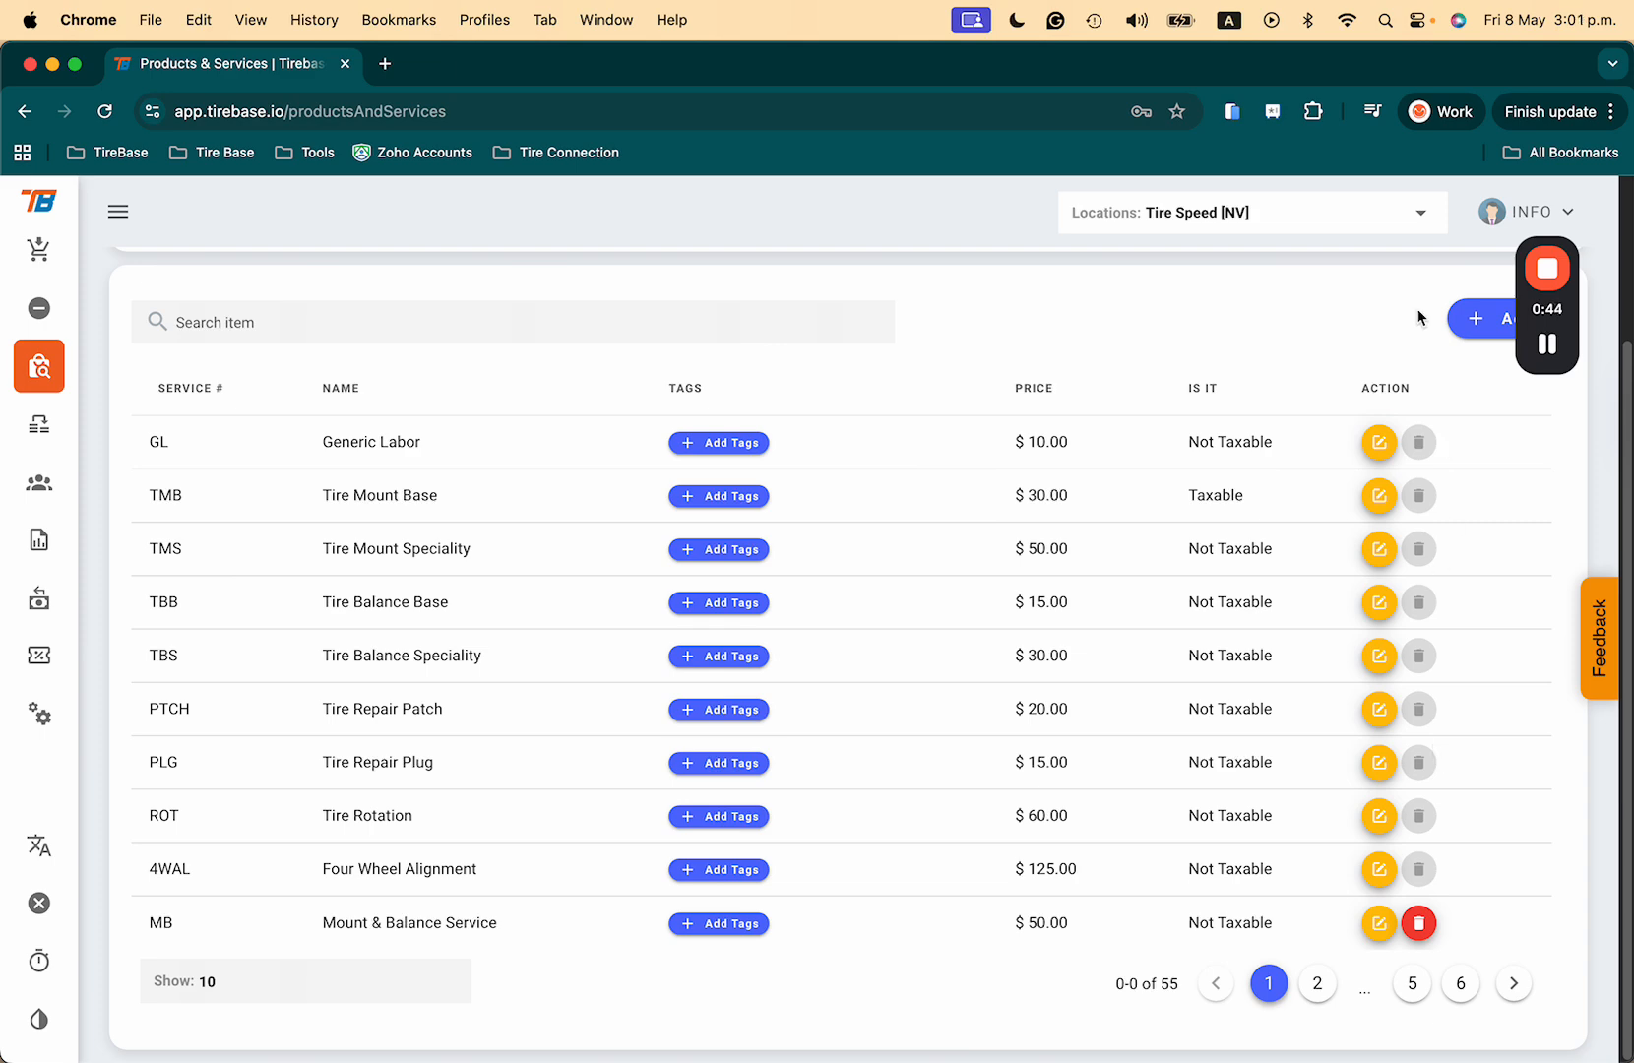
left_click(1380, 442)
left_click(1010, 929)
Step: Look at the tag assignment dialog for the Generic Labor service and close it without adding a tag
left_click(745, 443)
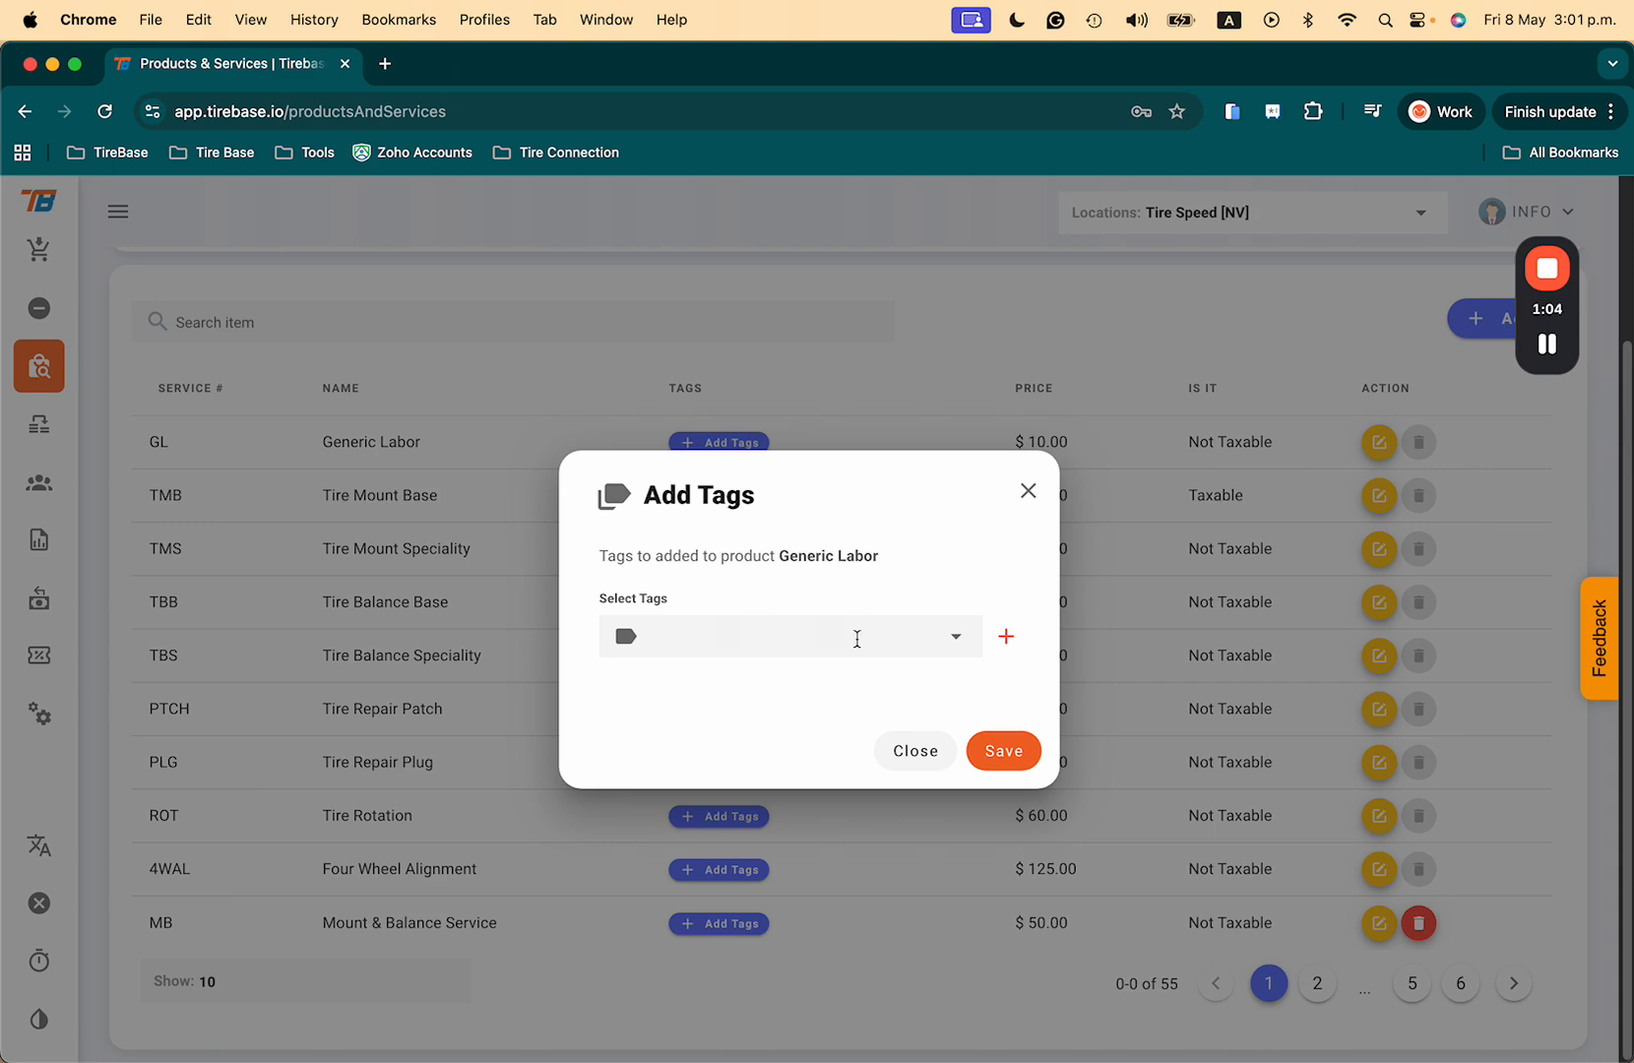
left_click(941, 642)
left_click(1029, 488)
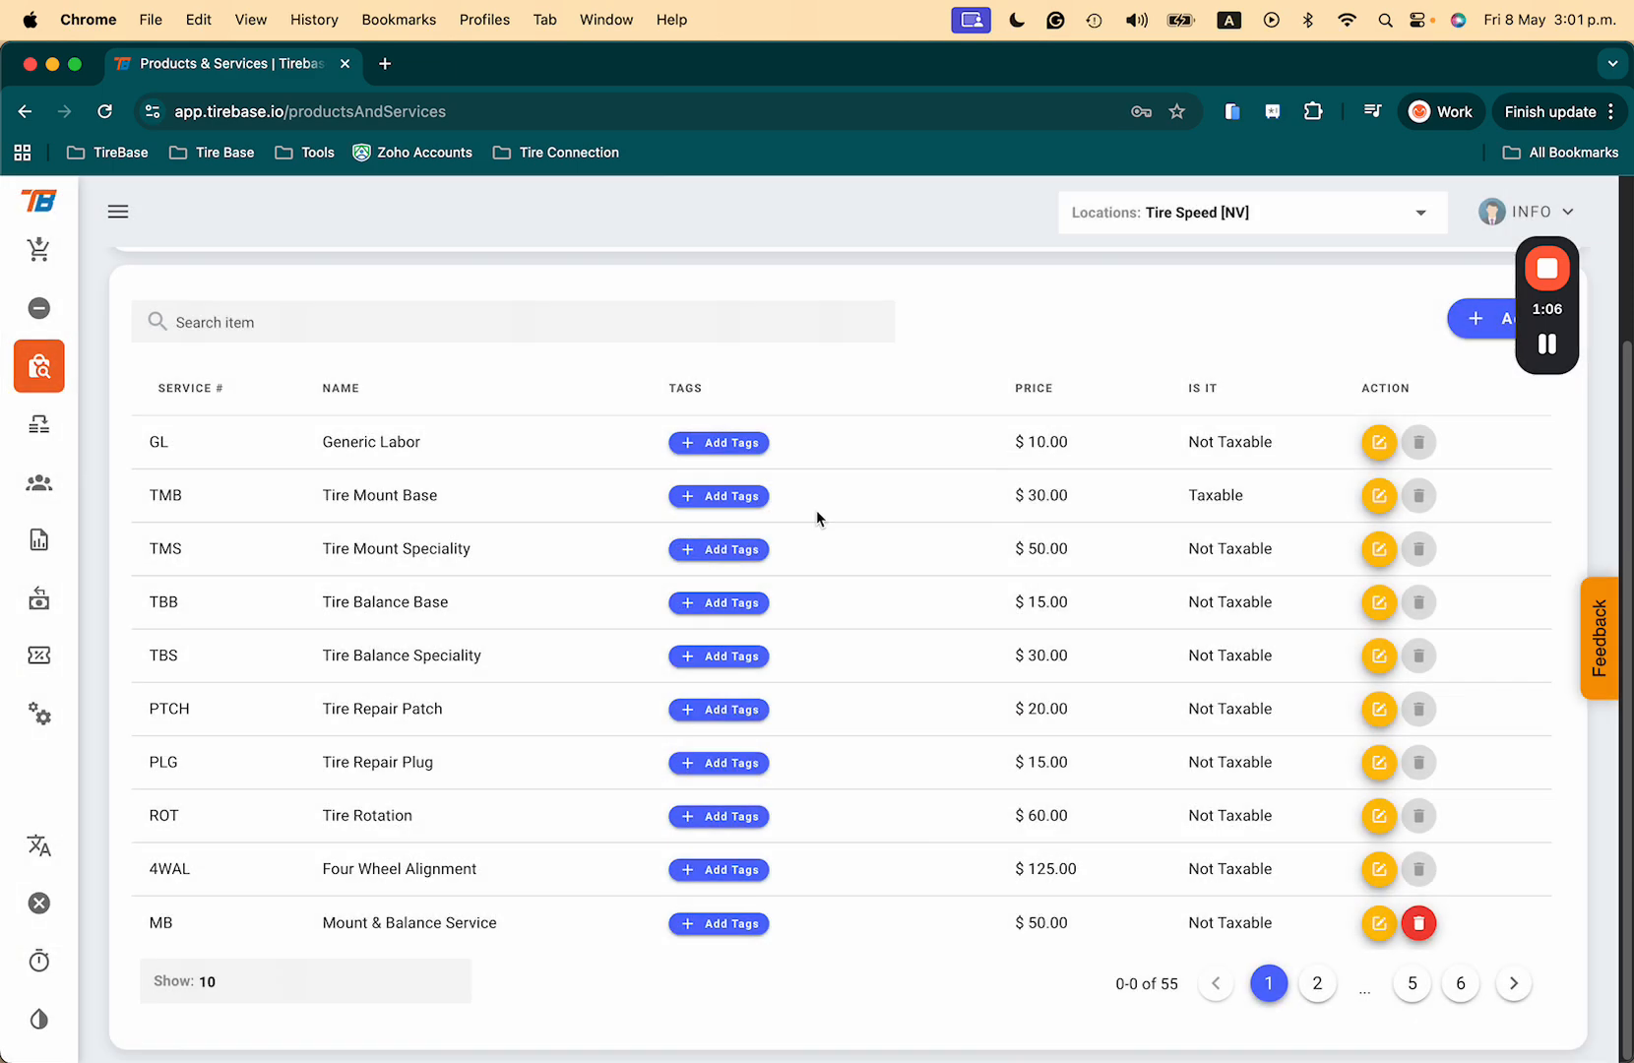
scroll(816, 509, "up", 2)
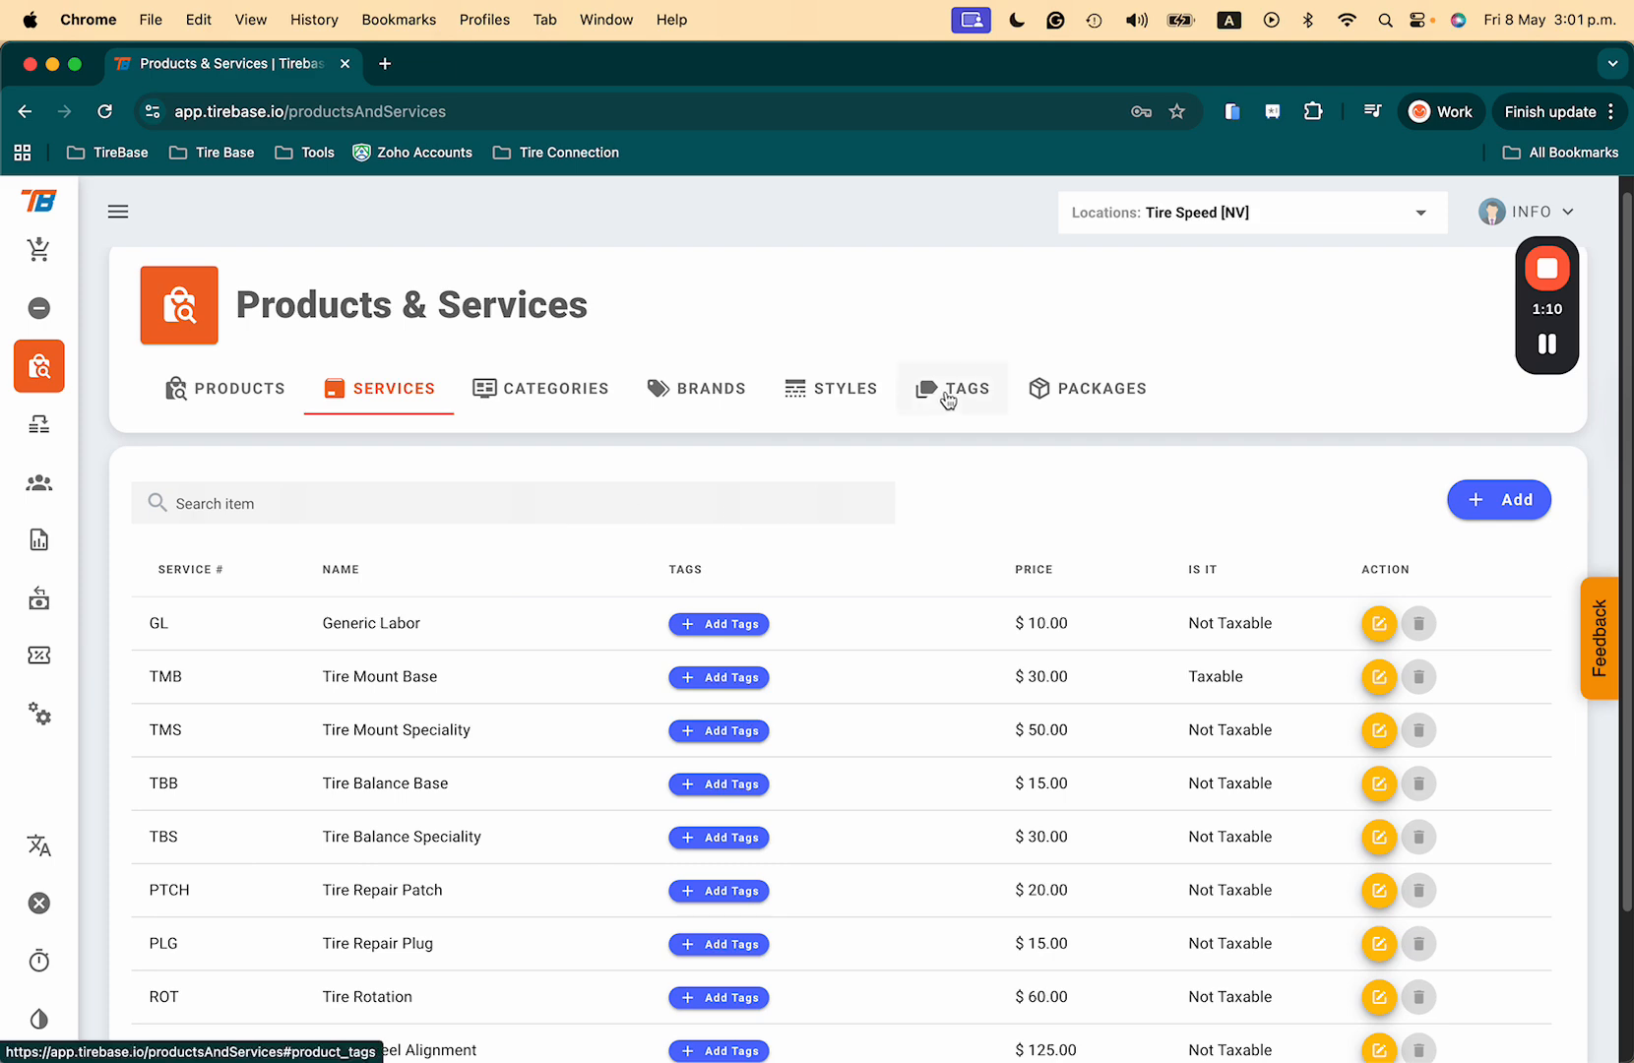
scroll(880, 669, "down", 3)
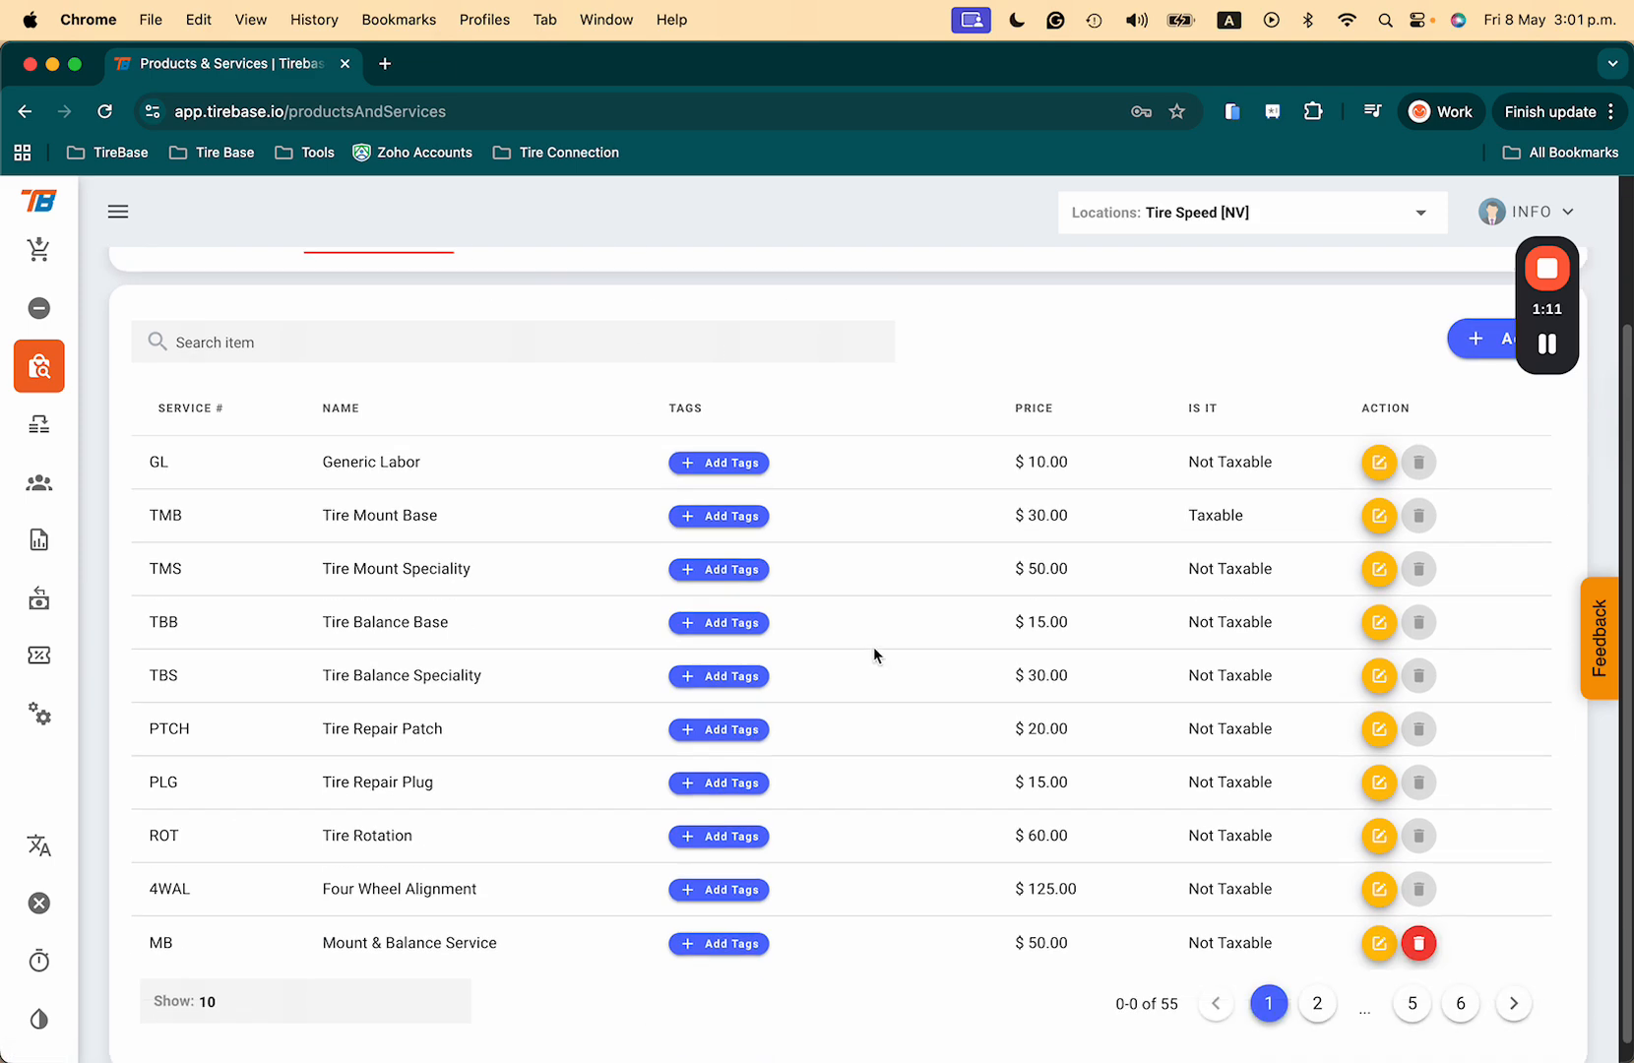
left_click(746, 469)
left_click(914, 750)
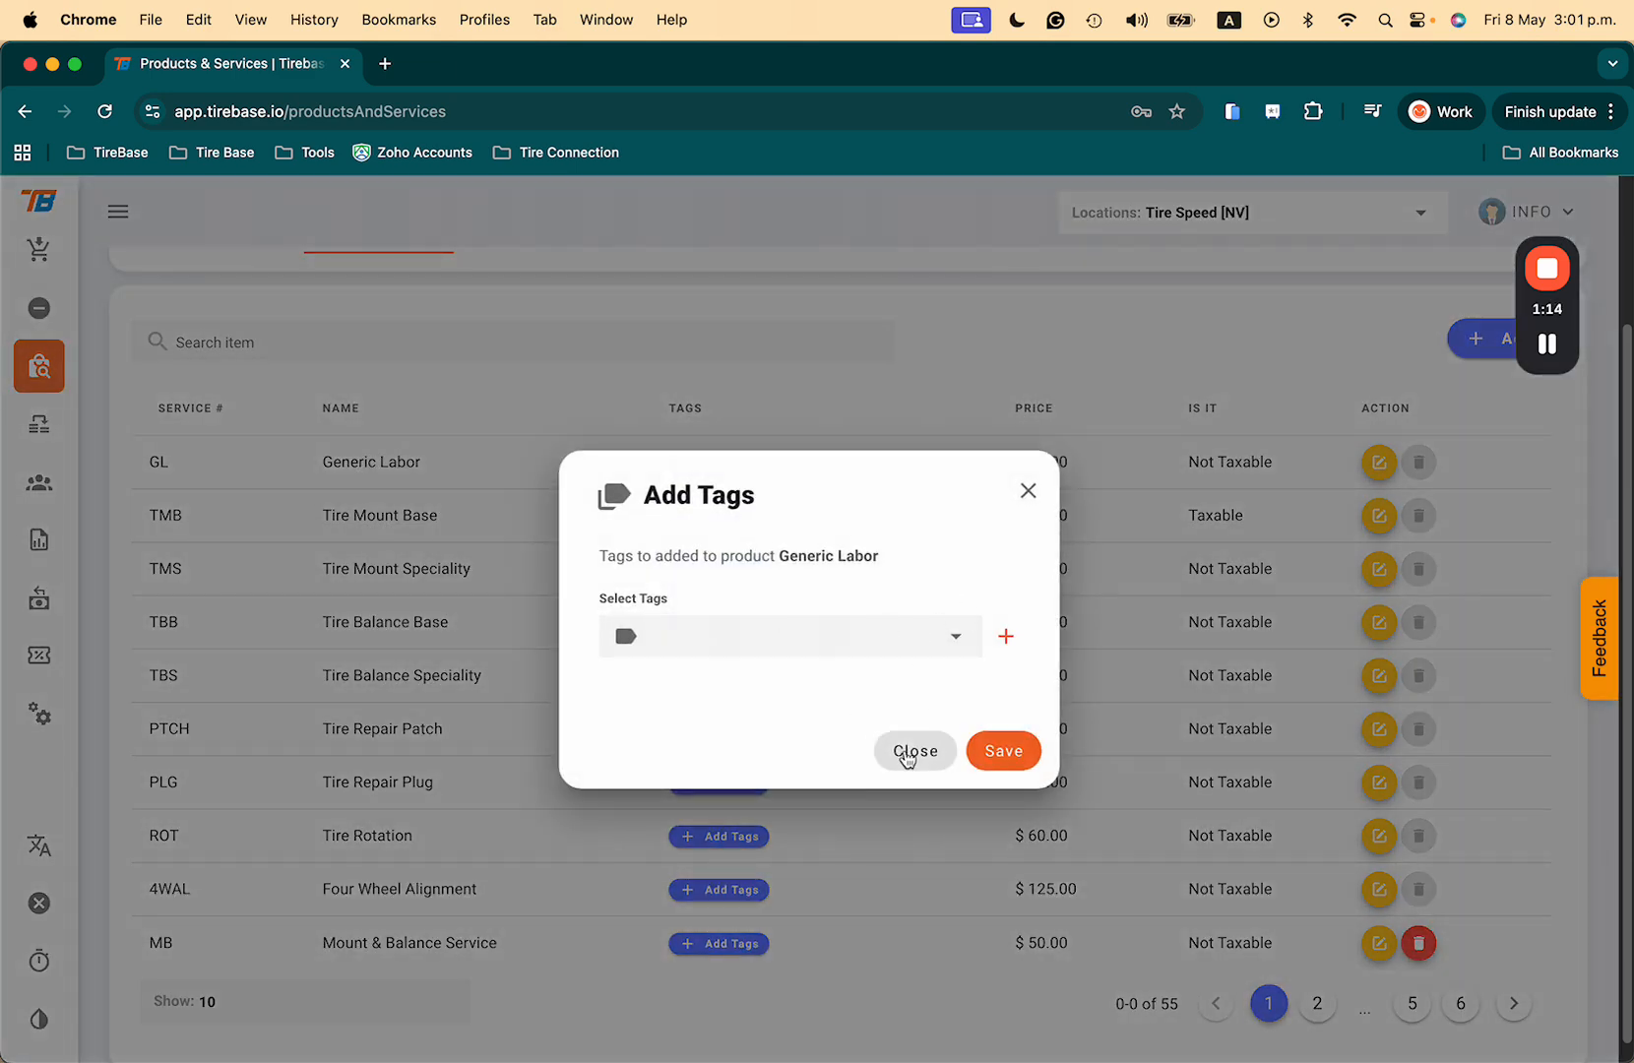
Step: Start a new service for the Tire Speed [NV] store and set it as Not Taxable
scroll(774, 485, "up", 3)
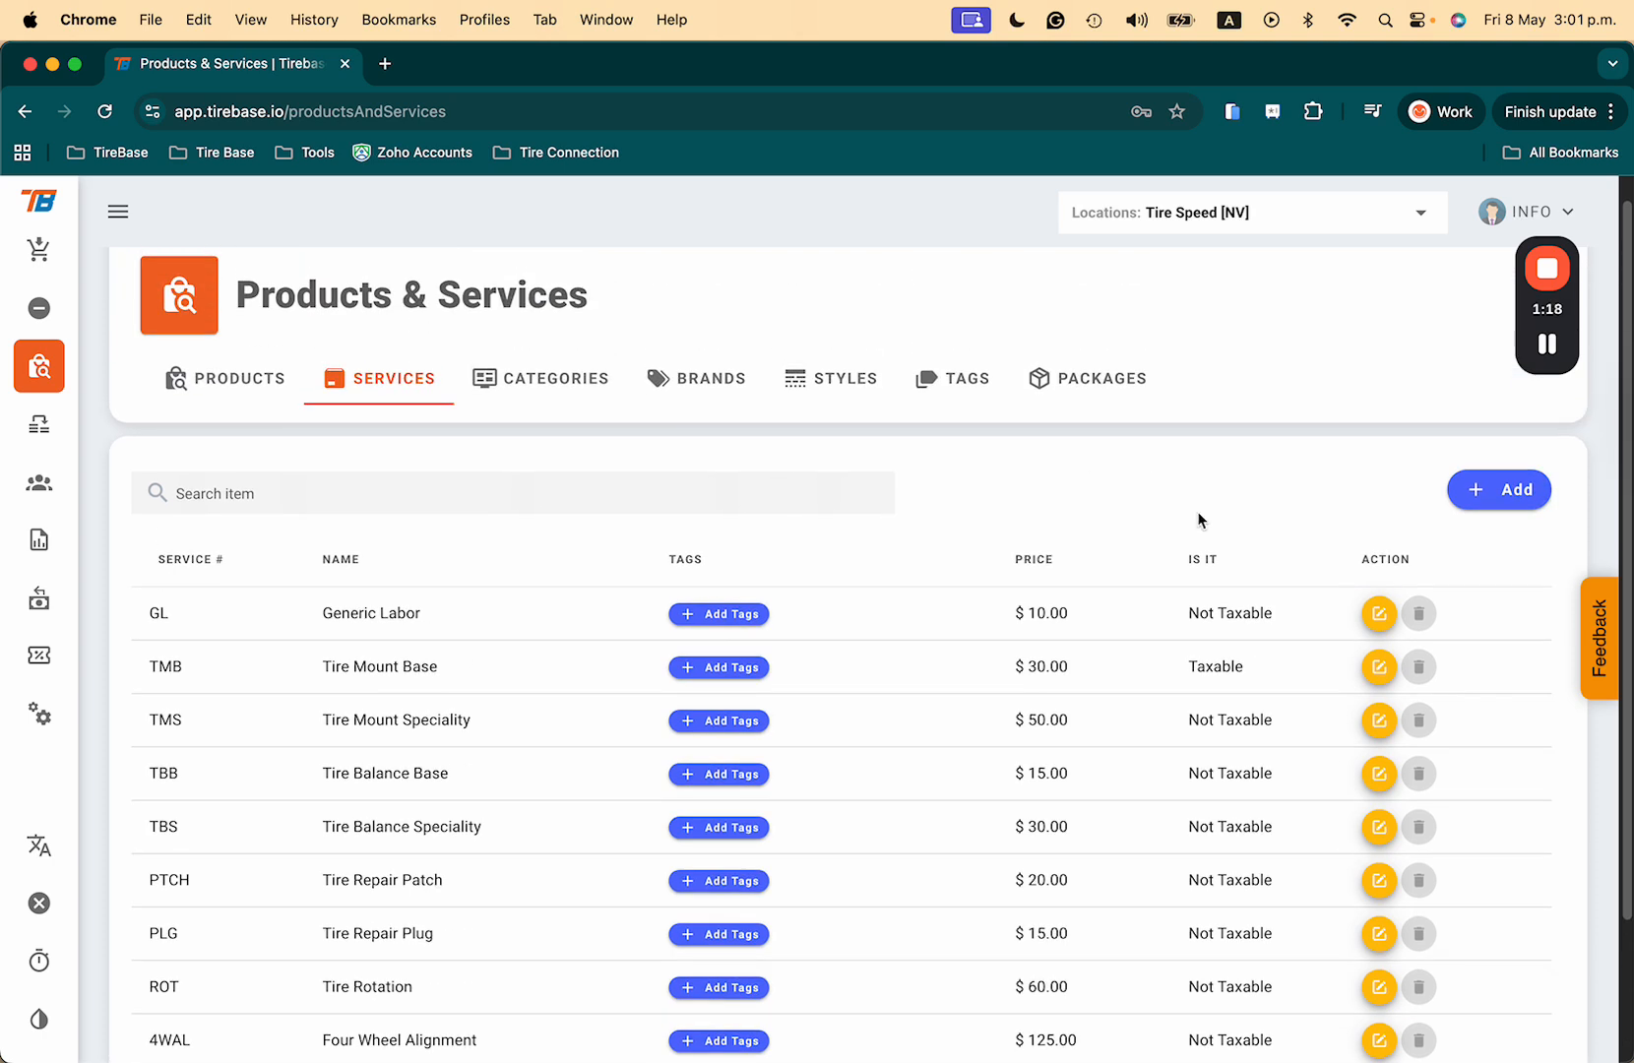
left_click(1504, 495)
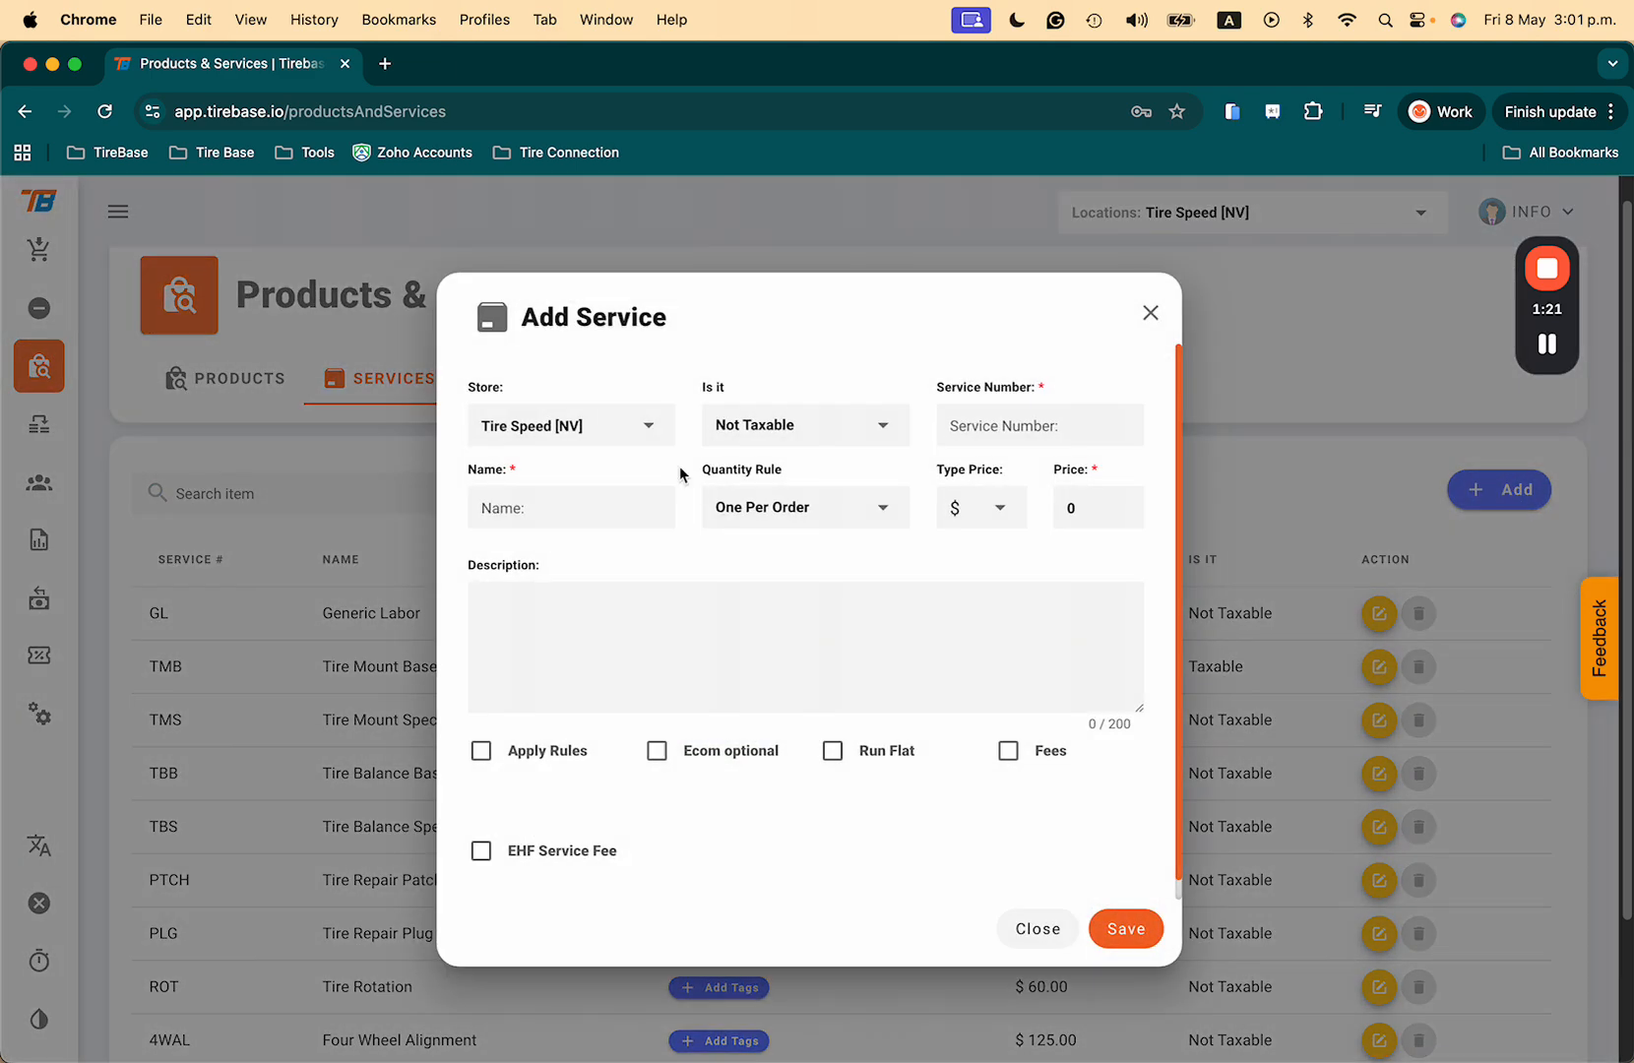
left_click(632, 428)
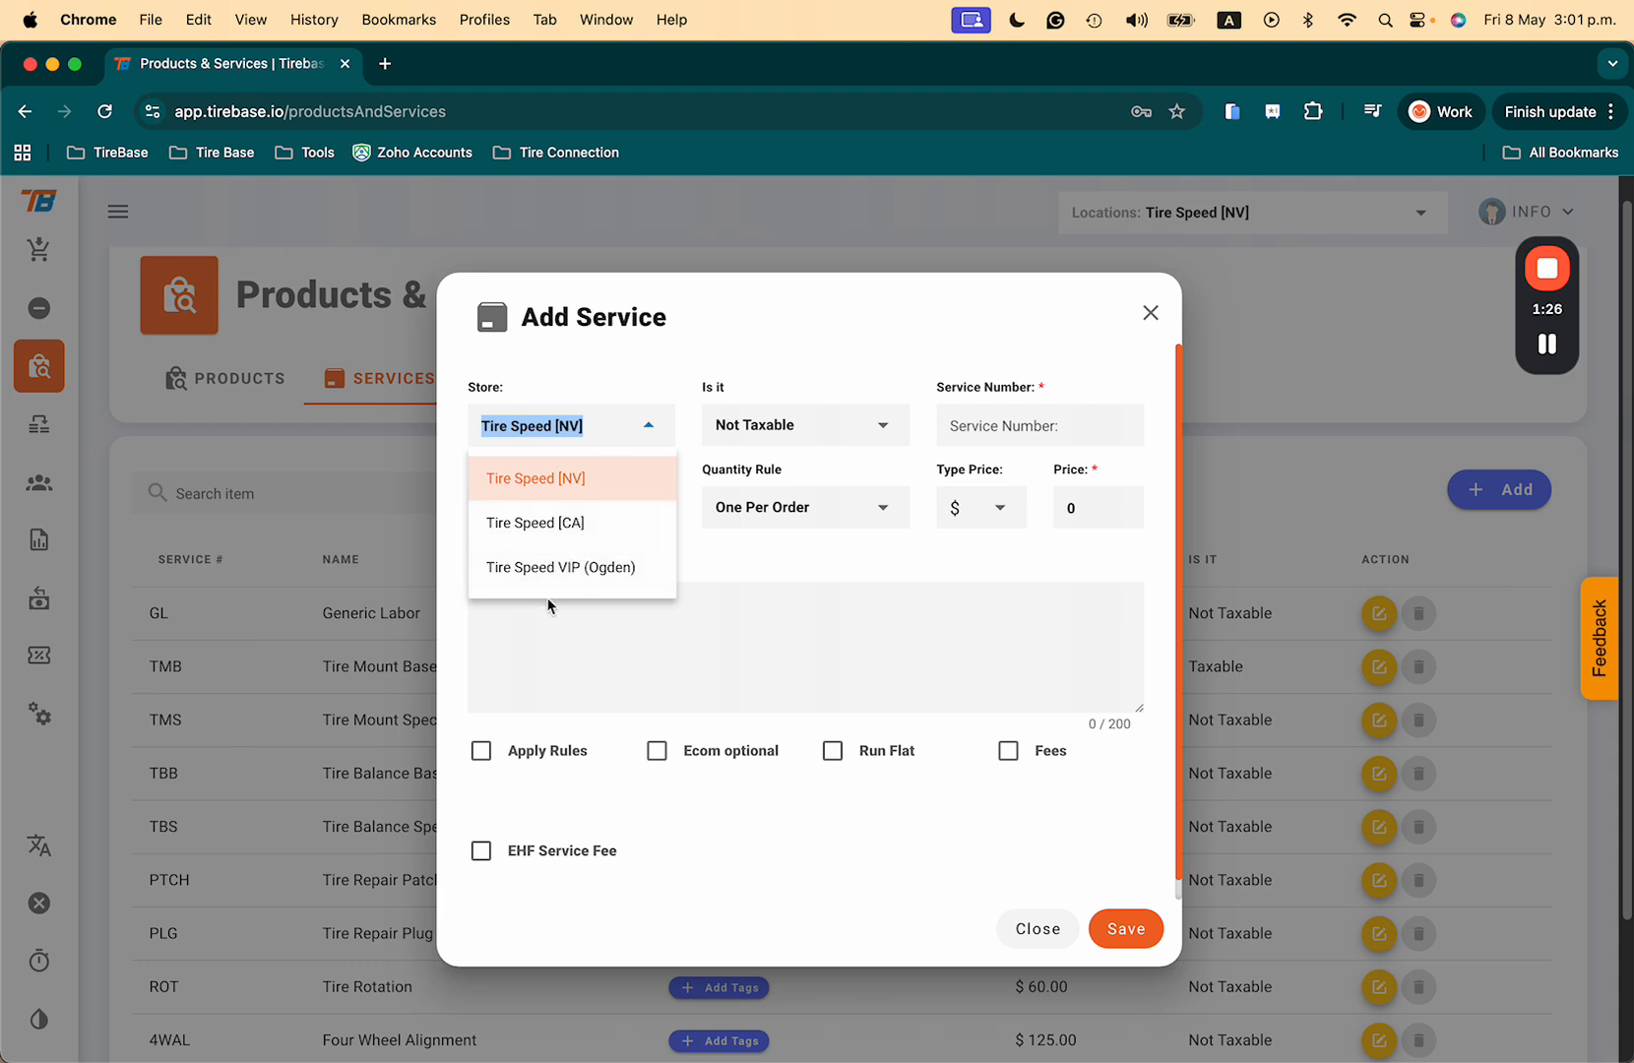
left_click(652, 370)
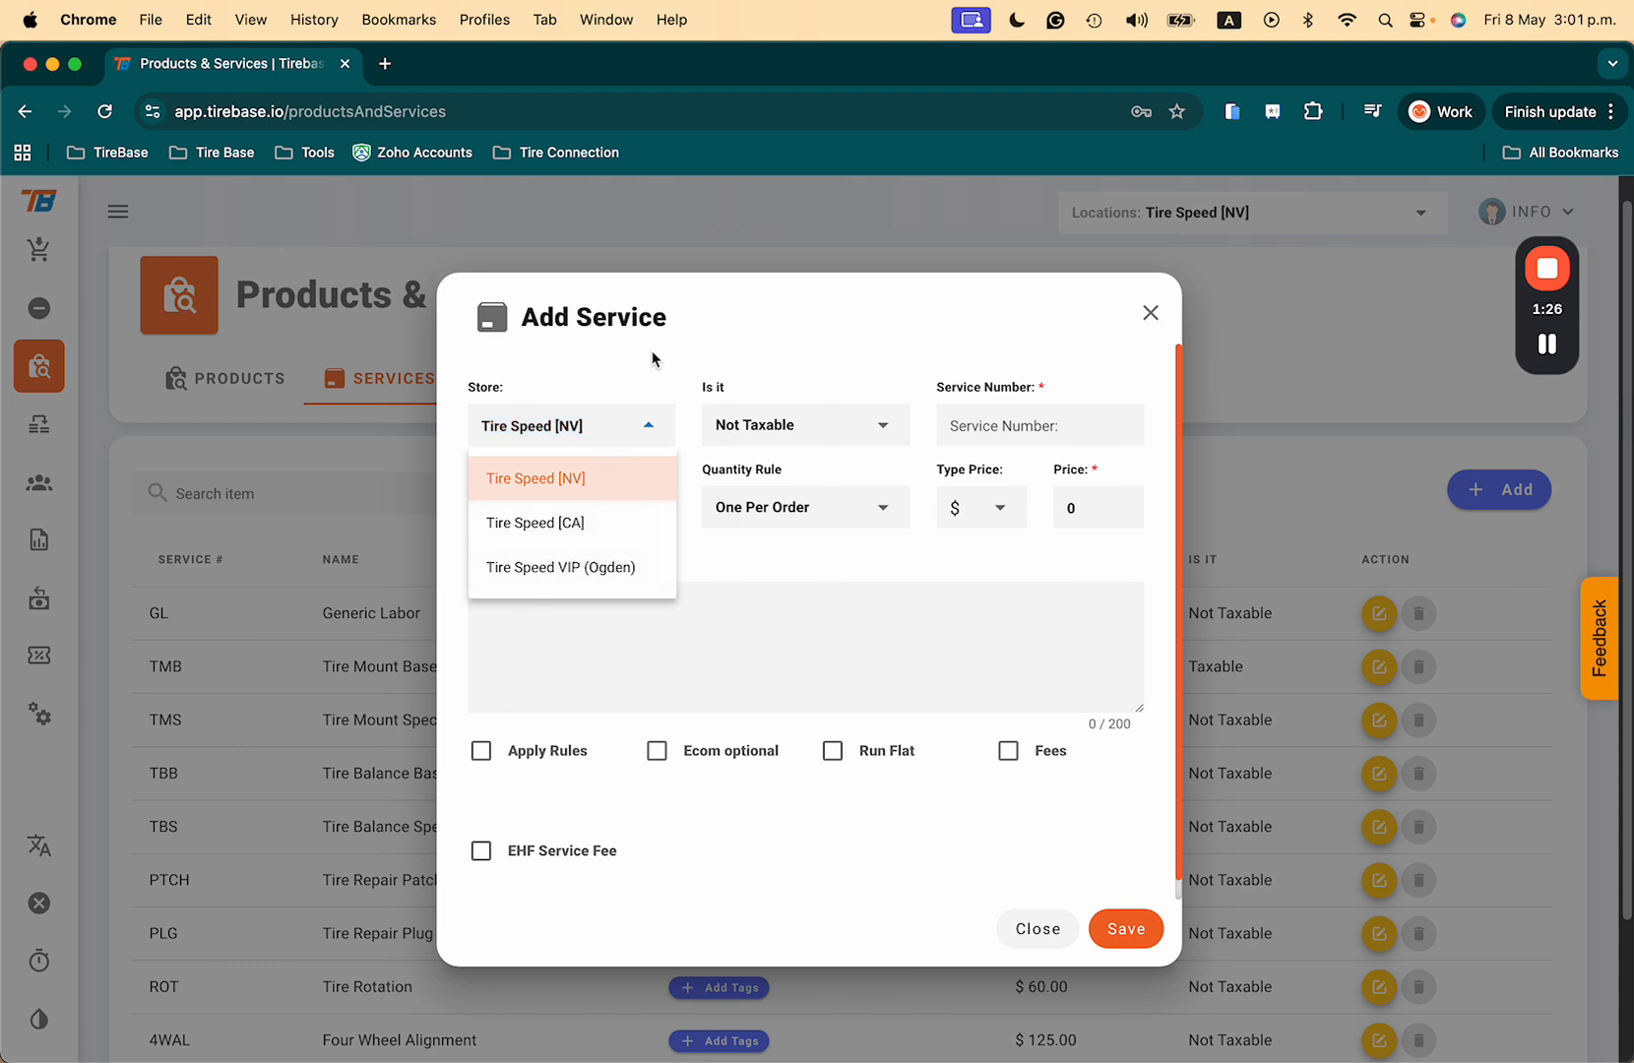
left_click(881, 425)
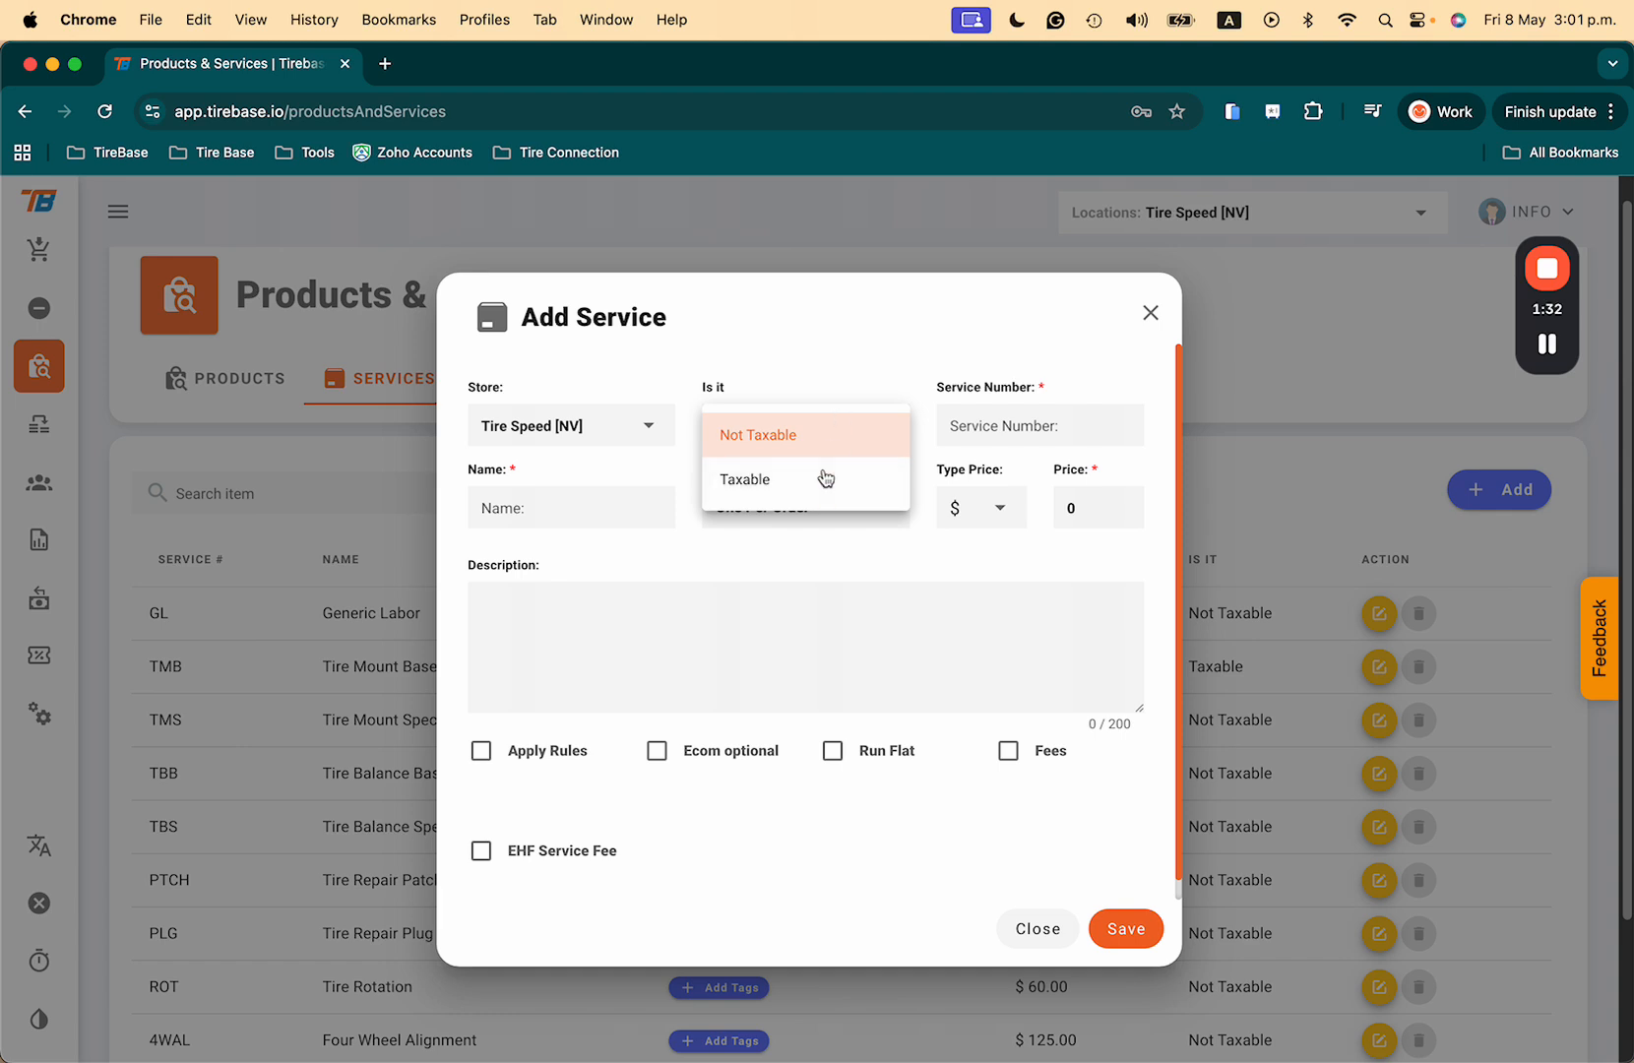
left_click(847, 369)
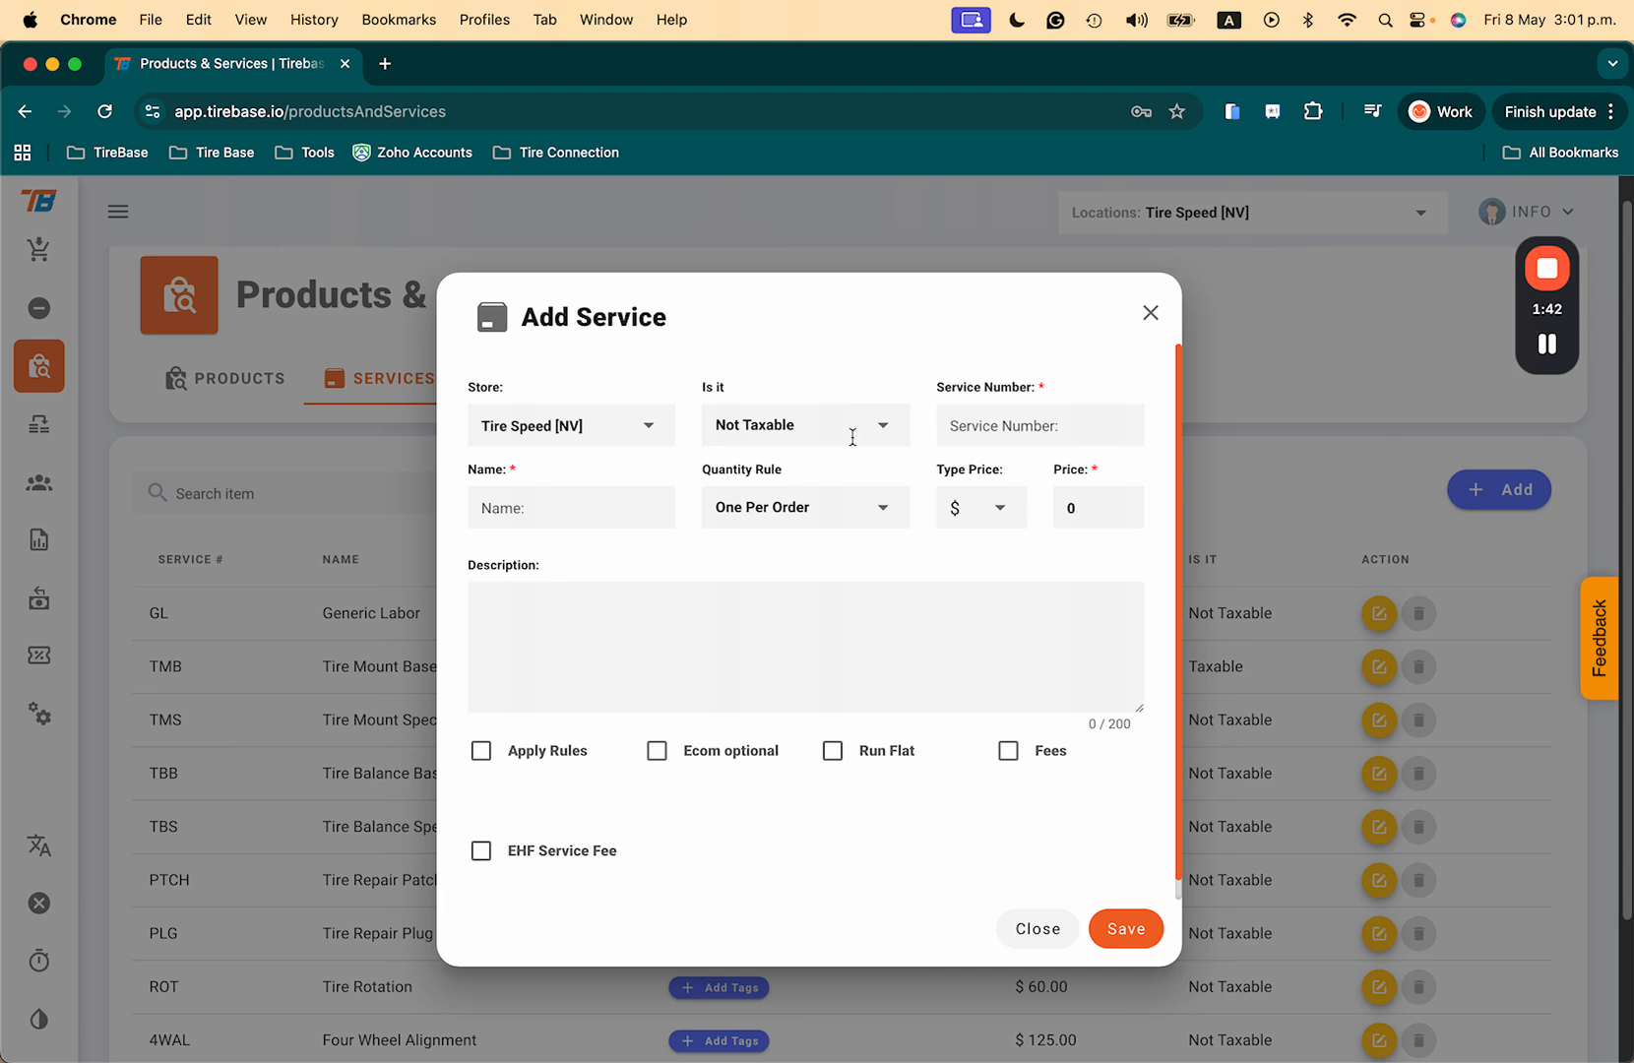
left_click(823, 424)
left_click(815, 445)
Step: Enter GFE as the service number and General Free Example as the service name
left_click(974, 422)
type("GFE")
left_click_drag(996, 426, 933, 430)
key("super+c")
left_click(532, 499)
type("General Free ")
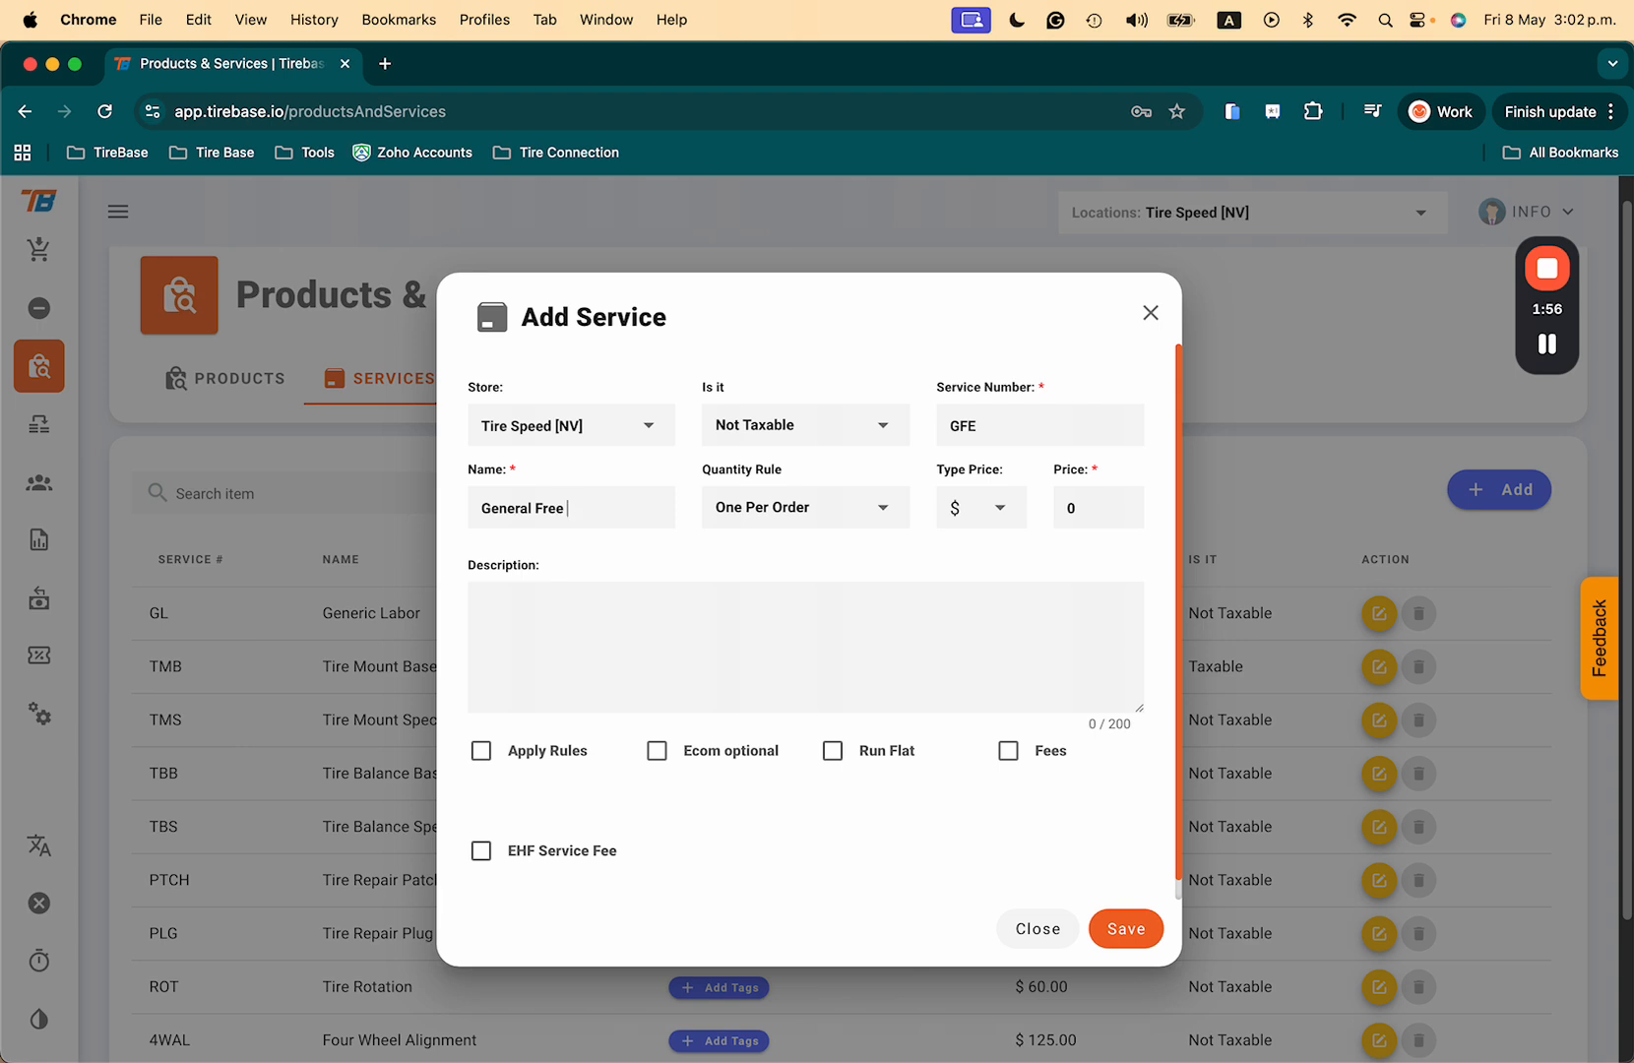
type("Example")
Step: Keep the quantity rule at One Per Order and set the price to 15 with the $ price type
left_click(847, 508)
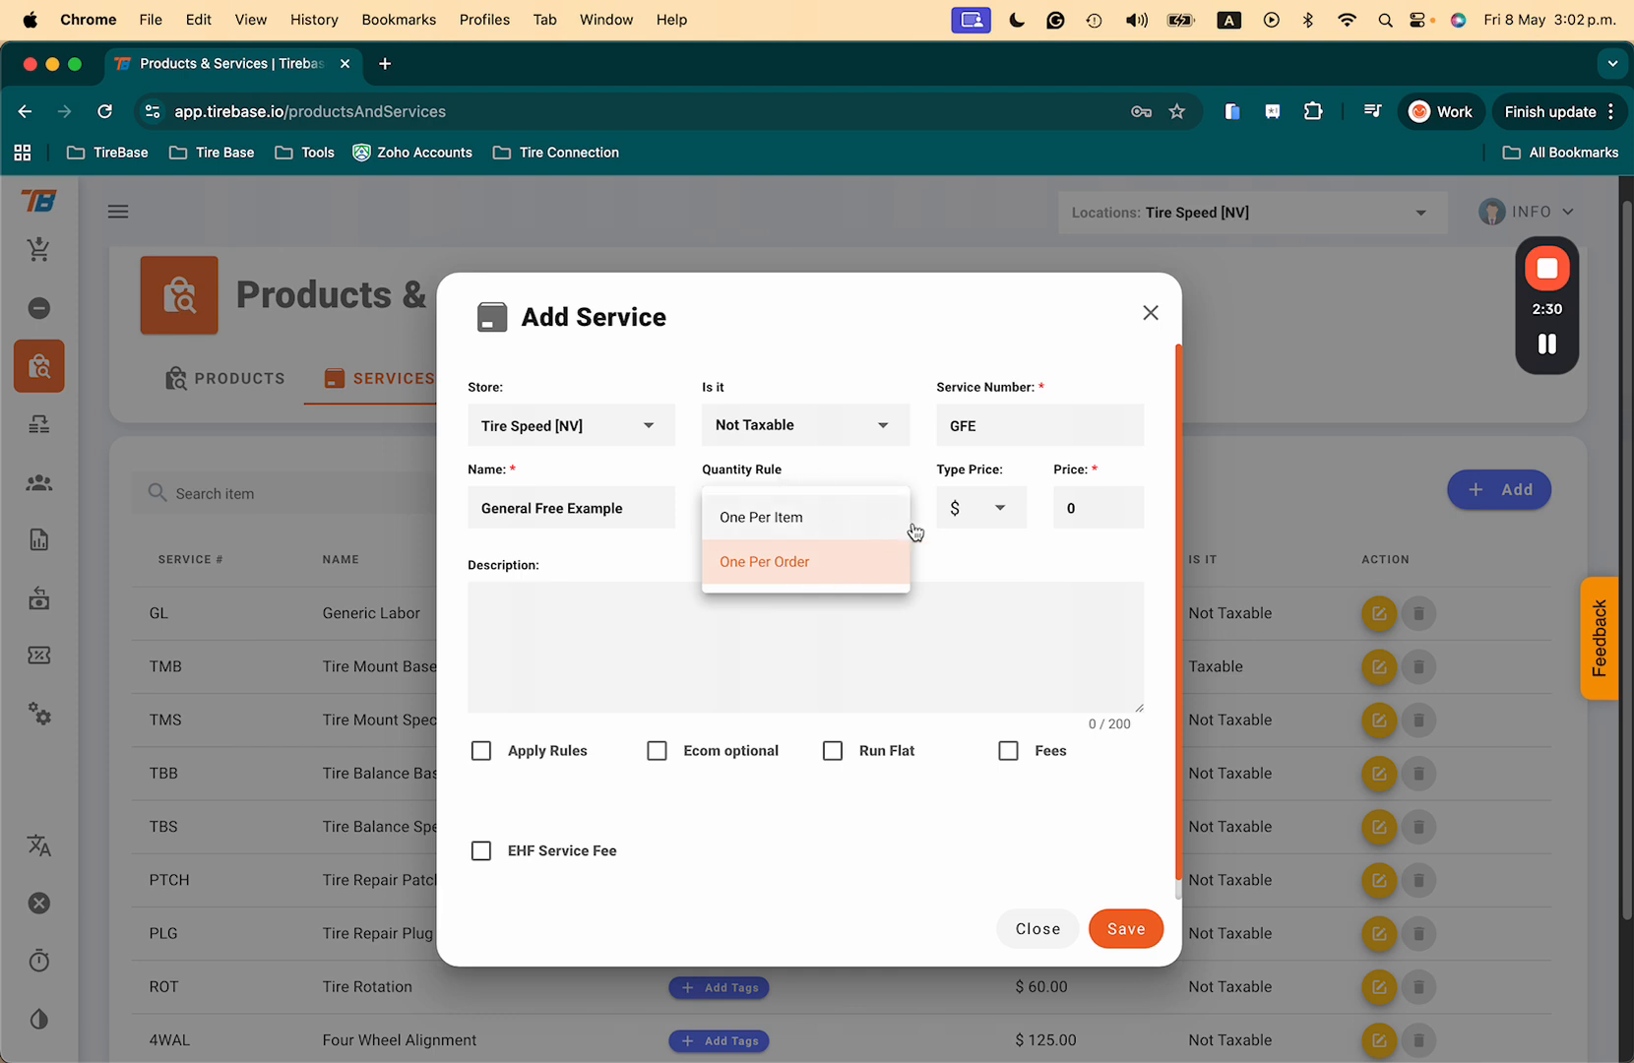
left_click(973, 537)
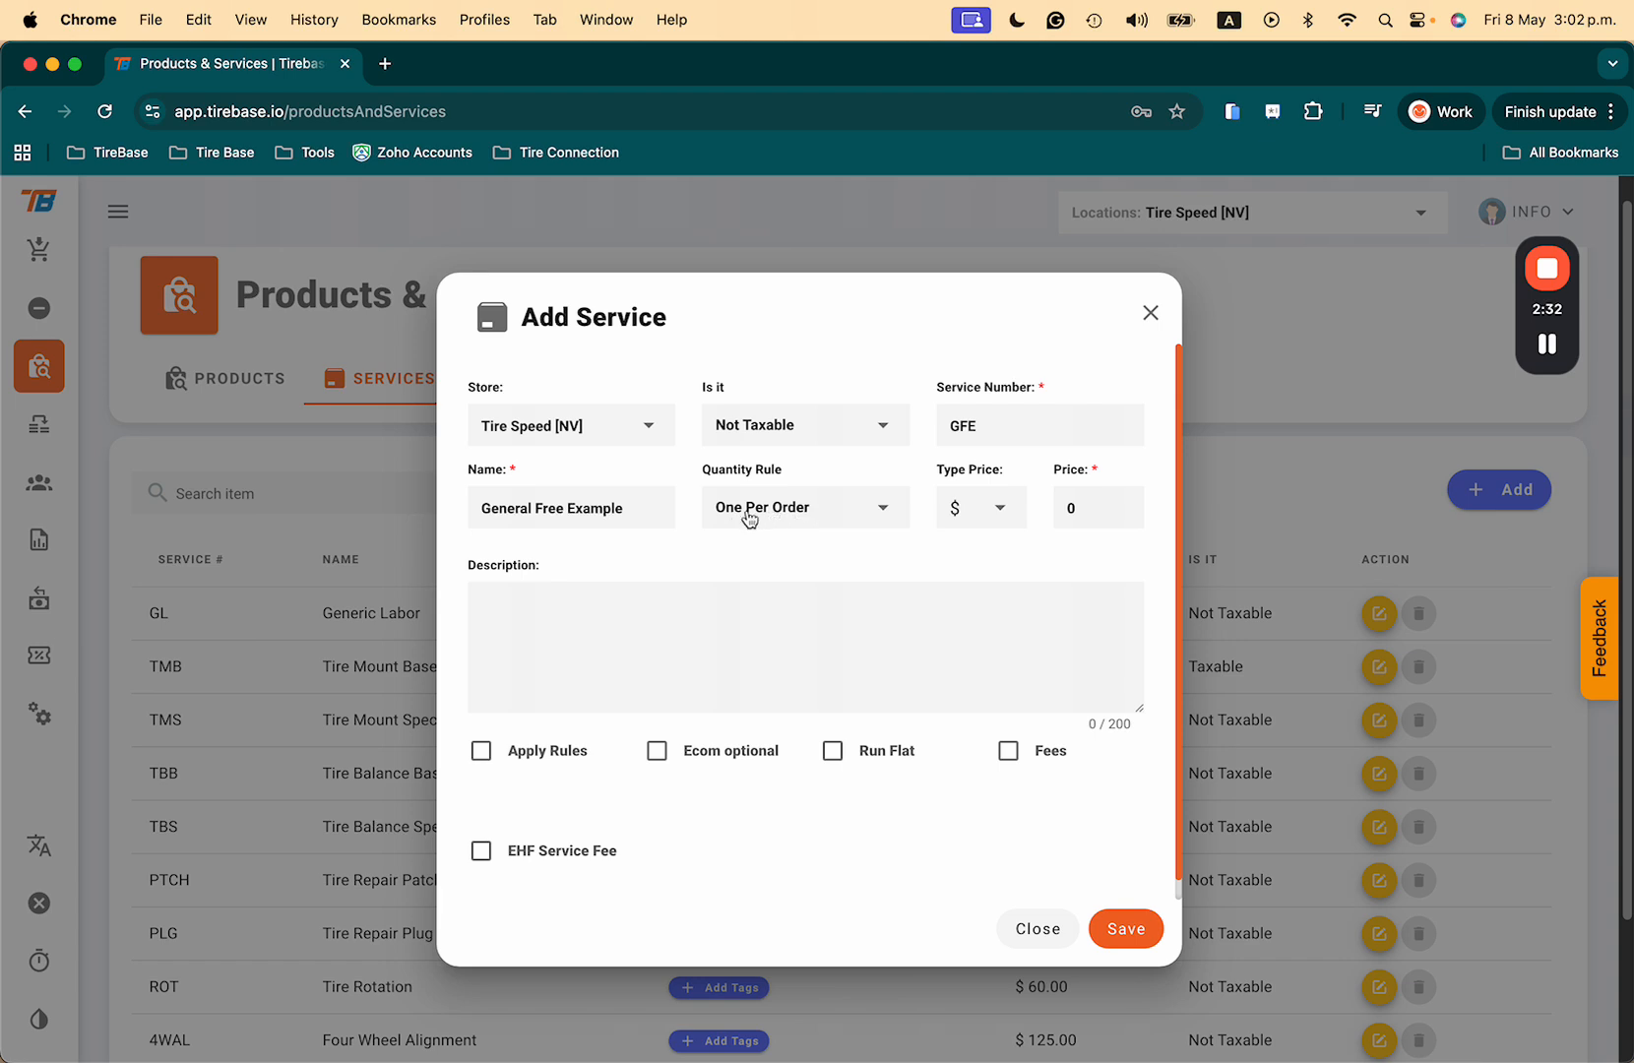
left_click(1006, 512)
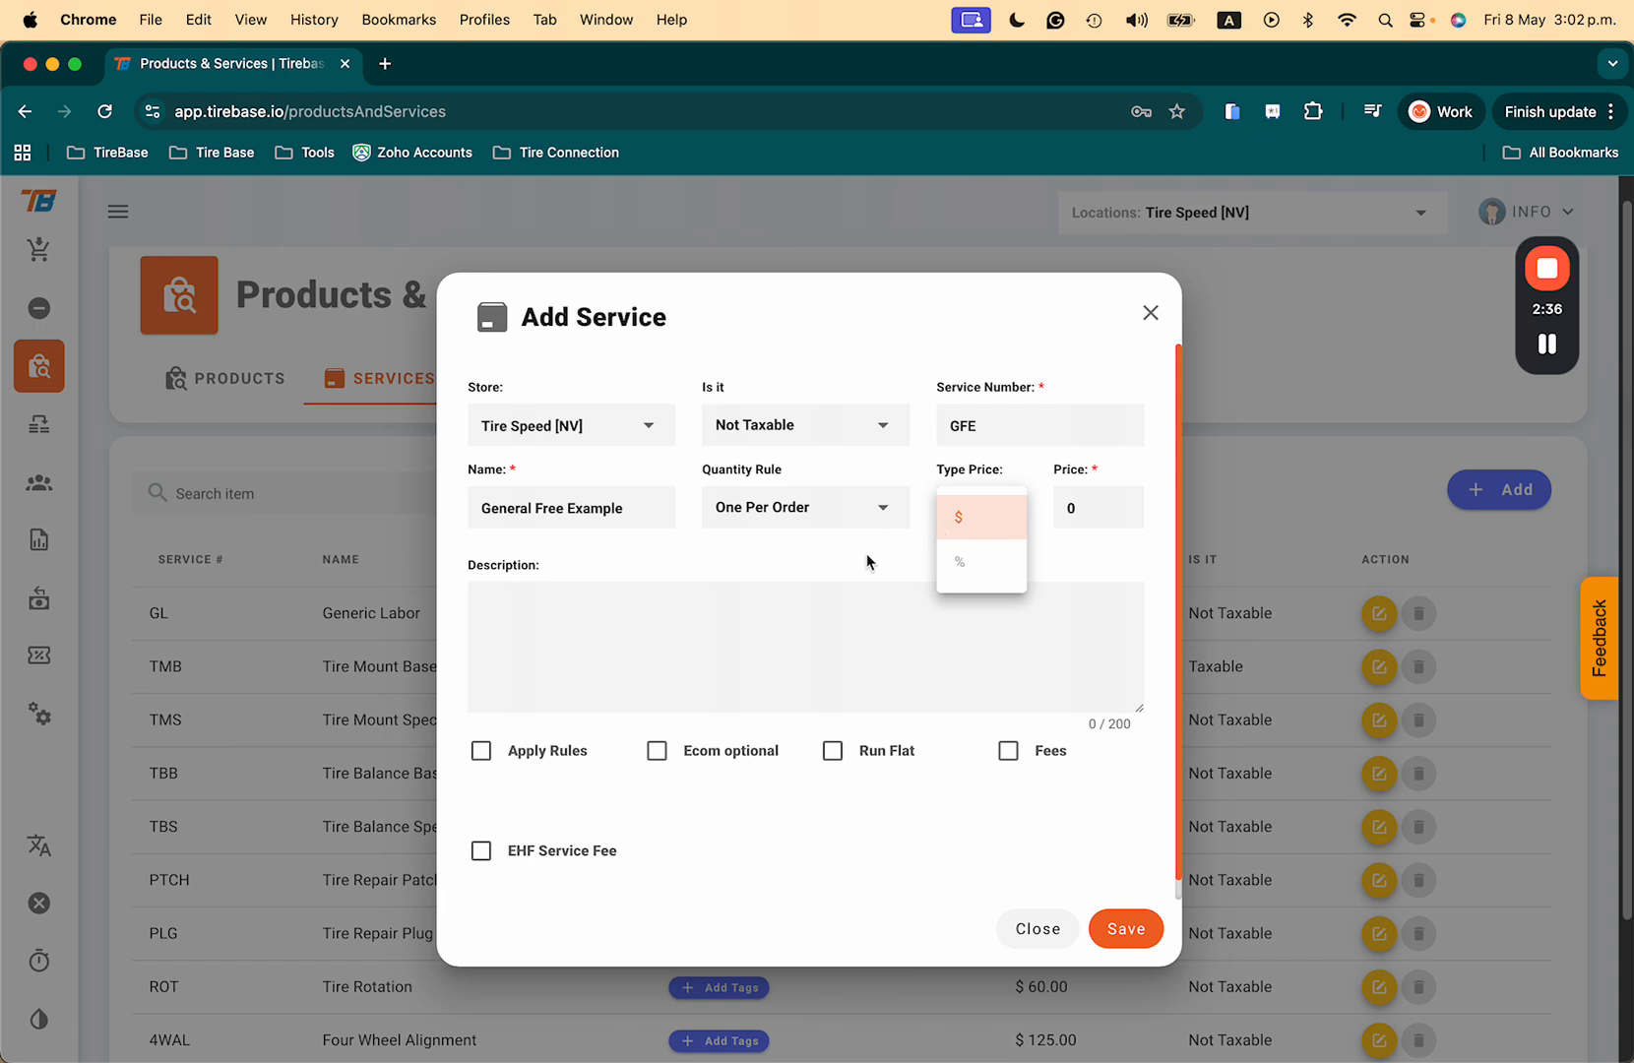
left_click(980, 530)
left_click(1105, 500)
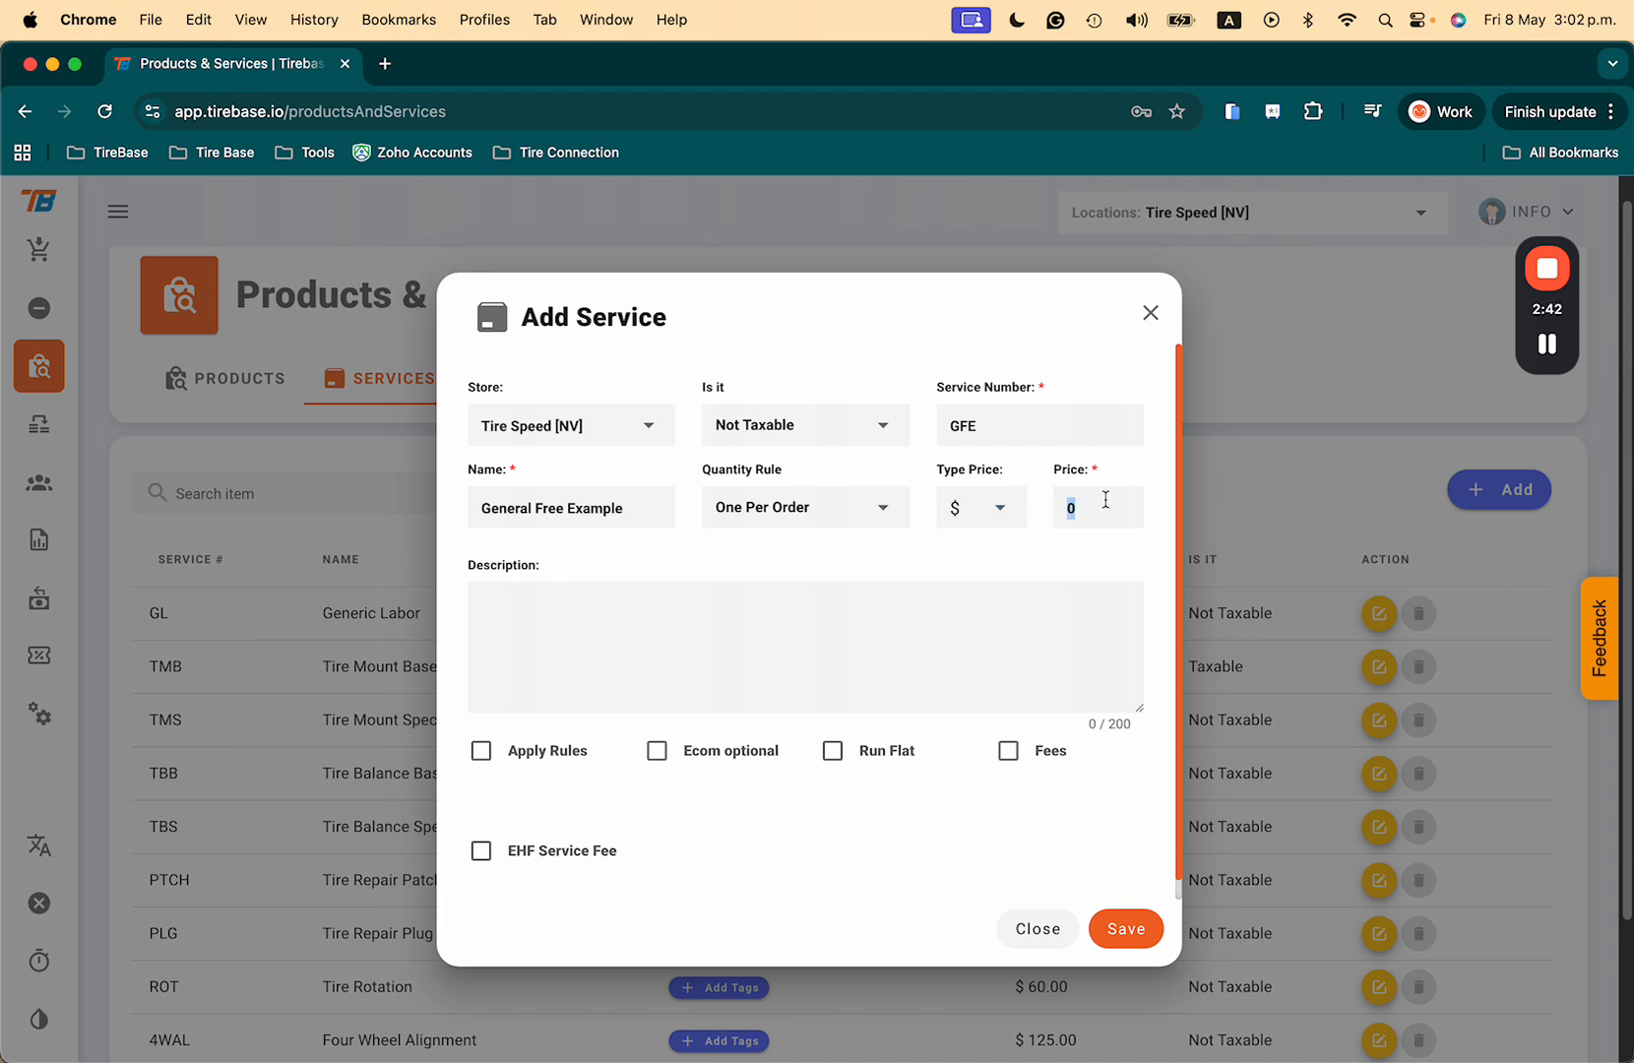
type("15")
Step: Set the quantity rule to One Per Item, with a percentage price type and a price of 10
left_click(868, 512)
left_click(871, 514)
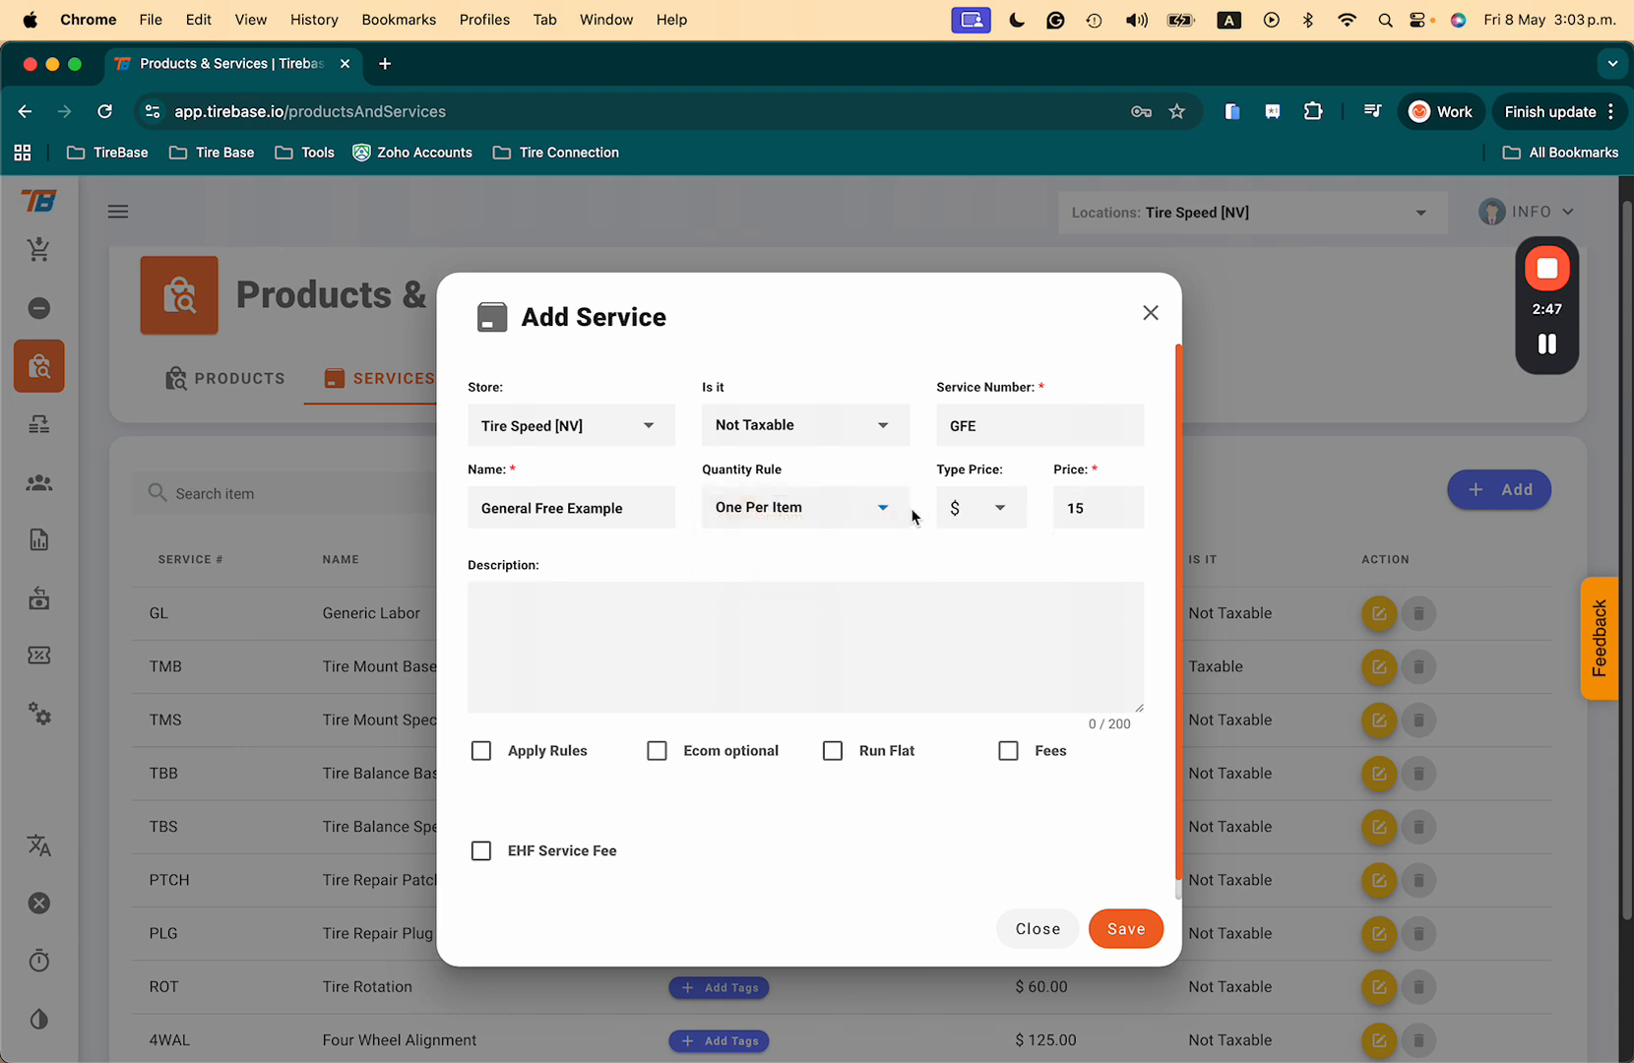
left_click(1014, 512)
left_click(988, 569)
left_click(1122, 502)
key("BackSpace")
type("10")
Step: Switch the quantity rule to One Per Order and the price type to $
left_click(1004, 510)
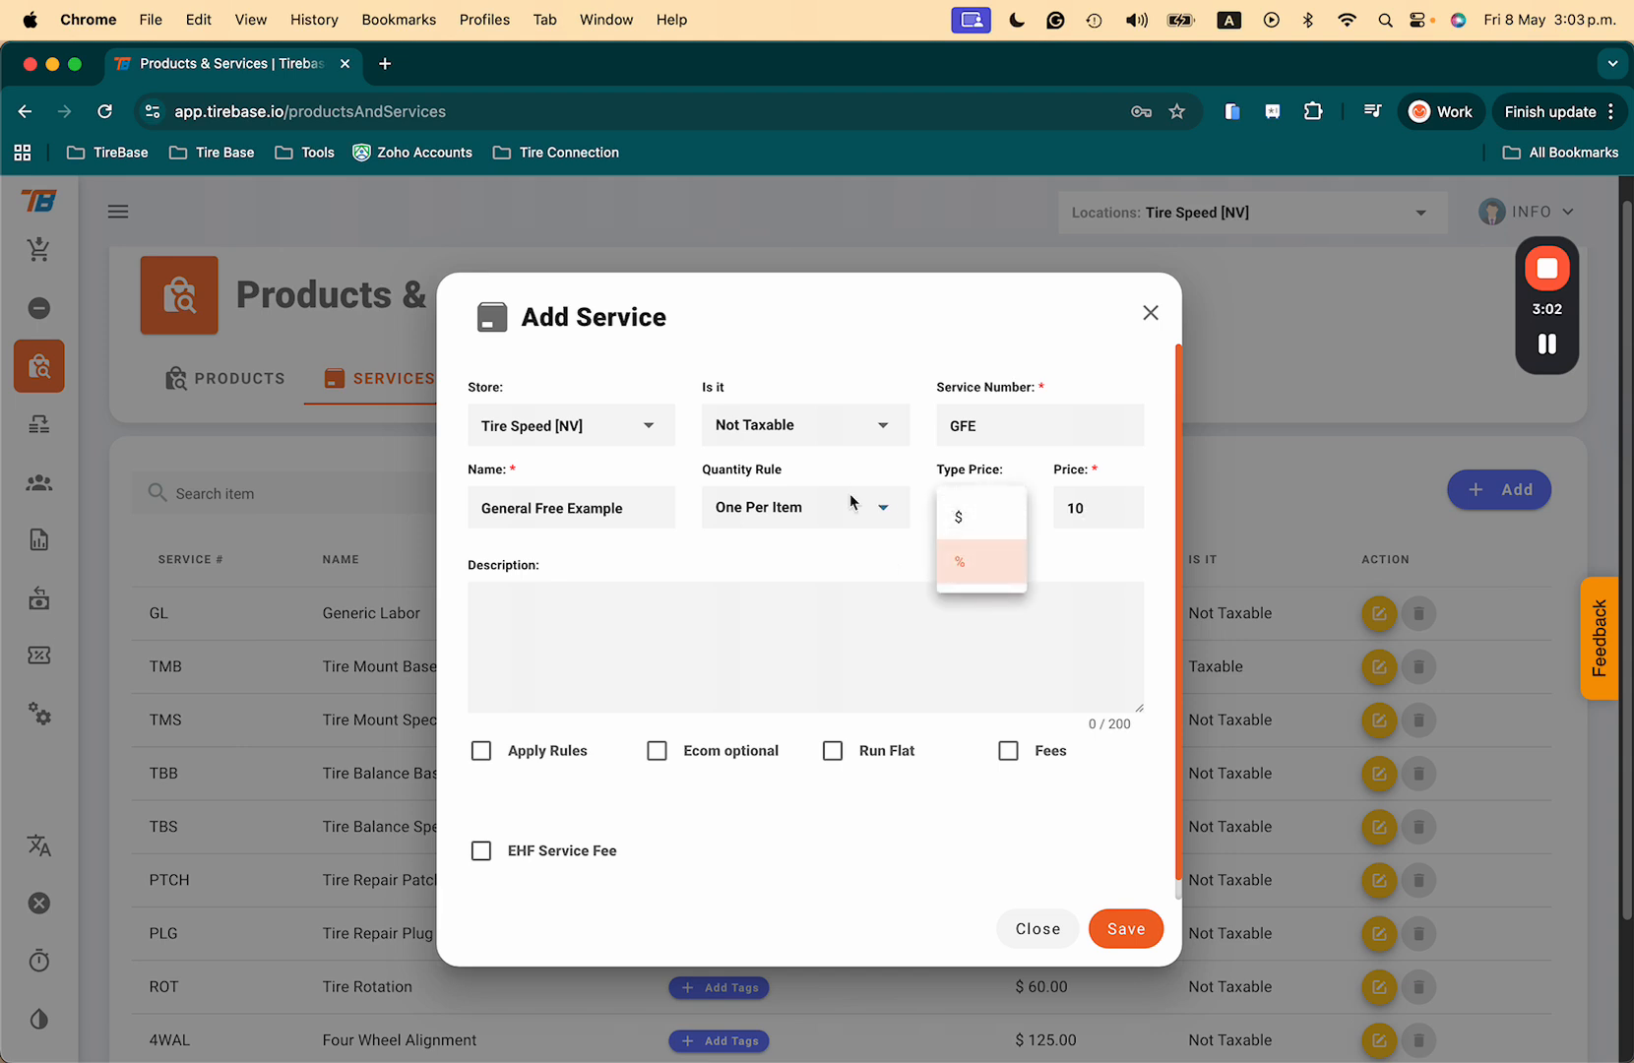
left_click(848, 504)
left_click(801, 557)
left_click(1010, 515)
left_click(974, 542)
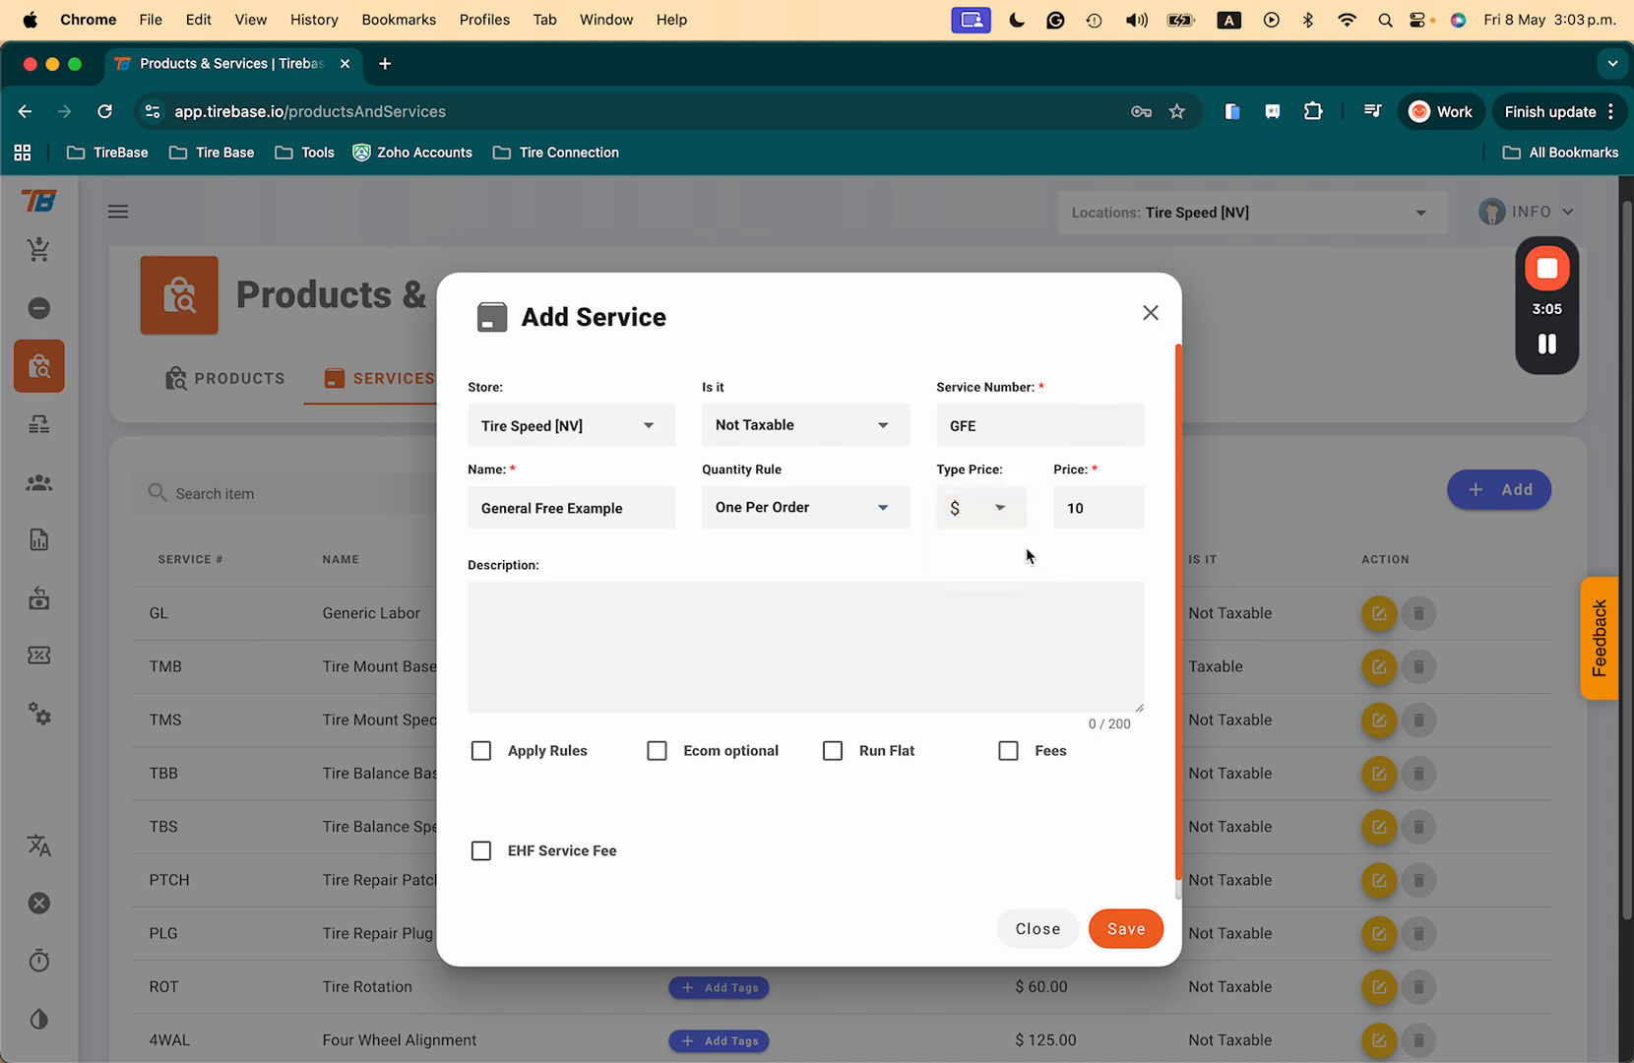
double_click(1108, 511)
left_click(1111, 511)
Step: Enable Apply Rules for the service and set its tire width range from 205 to 215
scroll(691, 547, "down", 1)
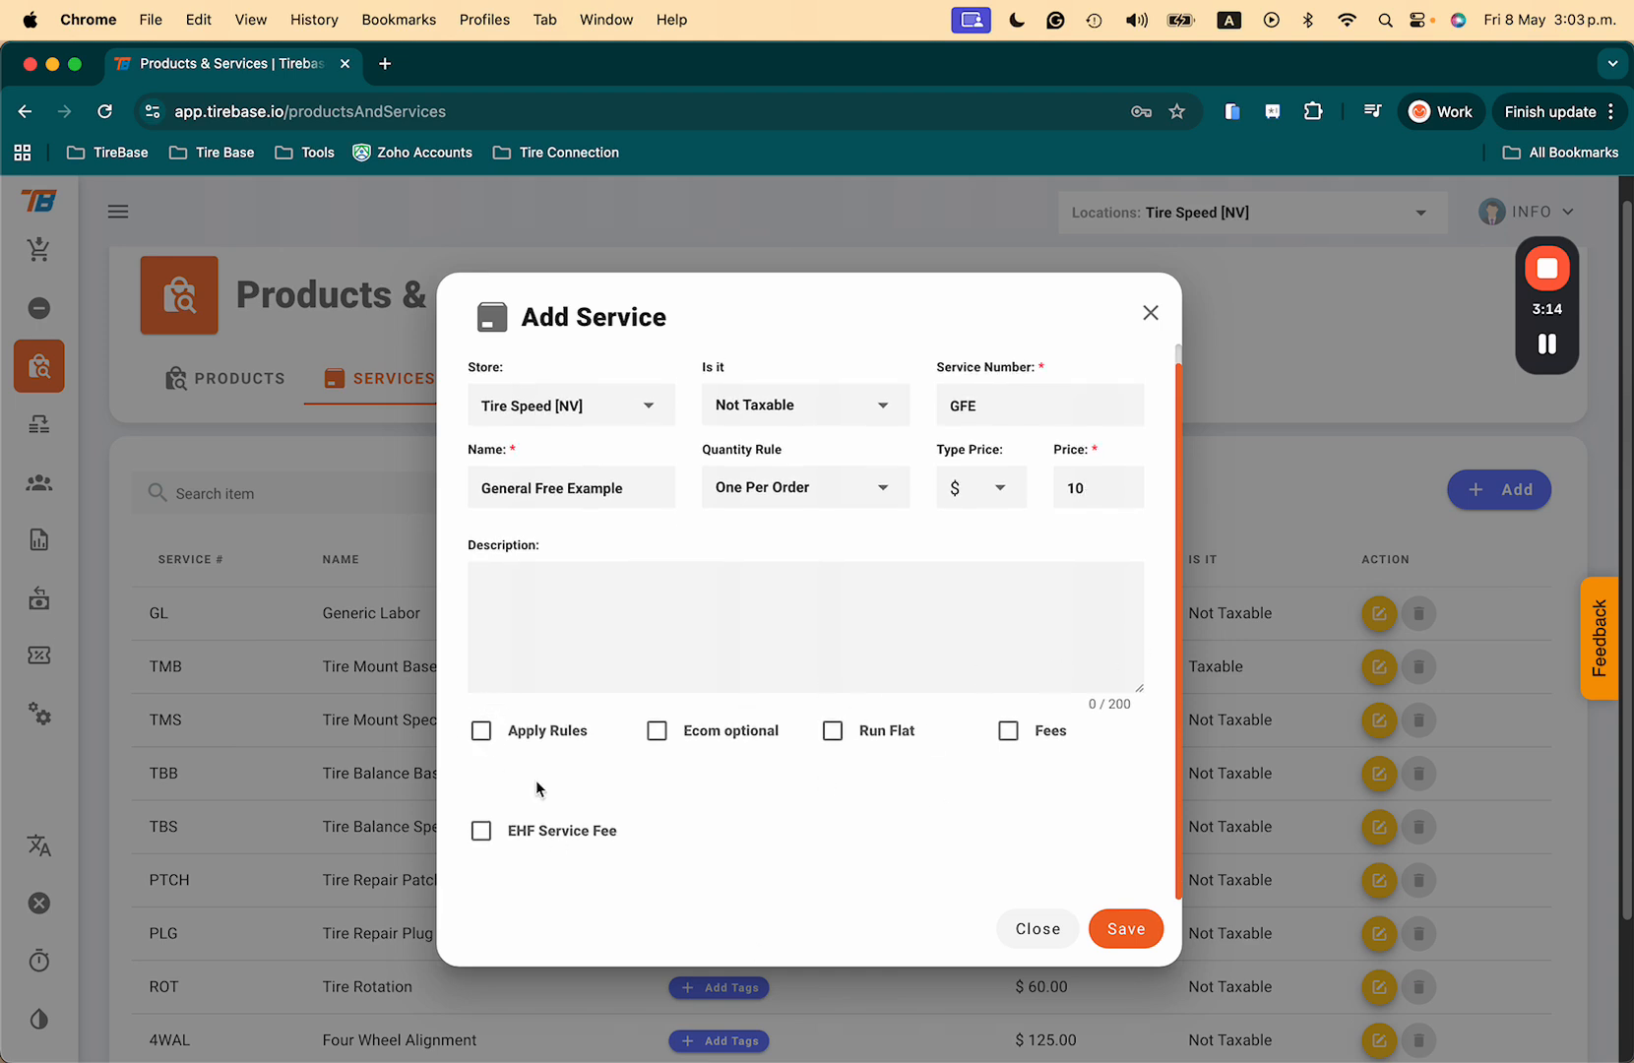
left_click(482, 732)
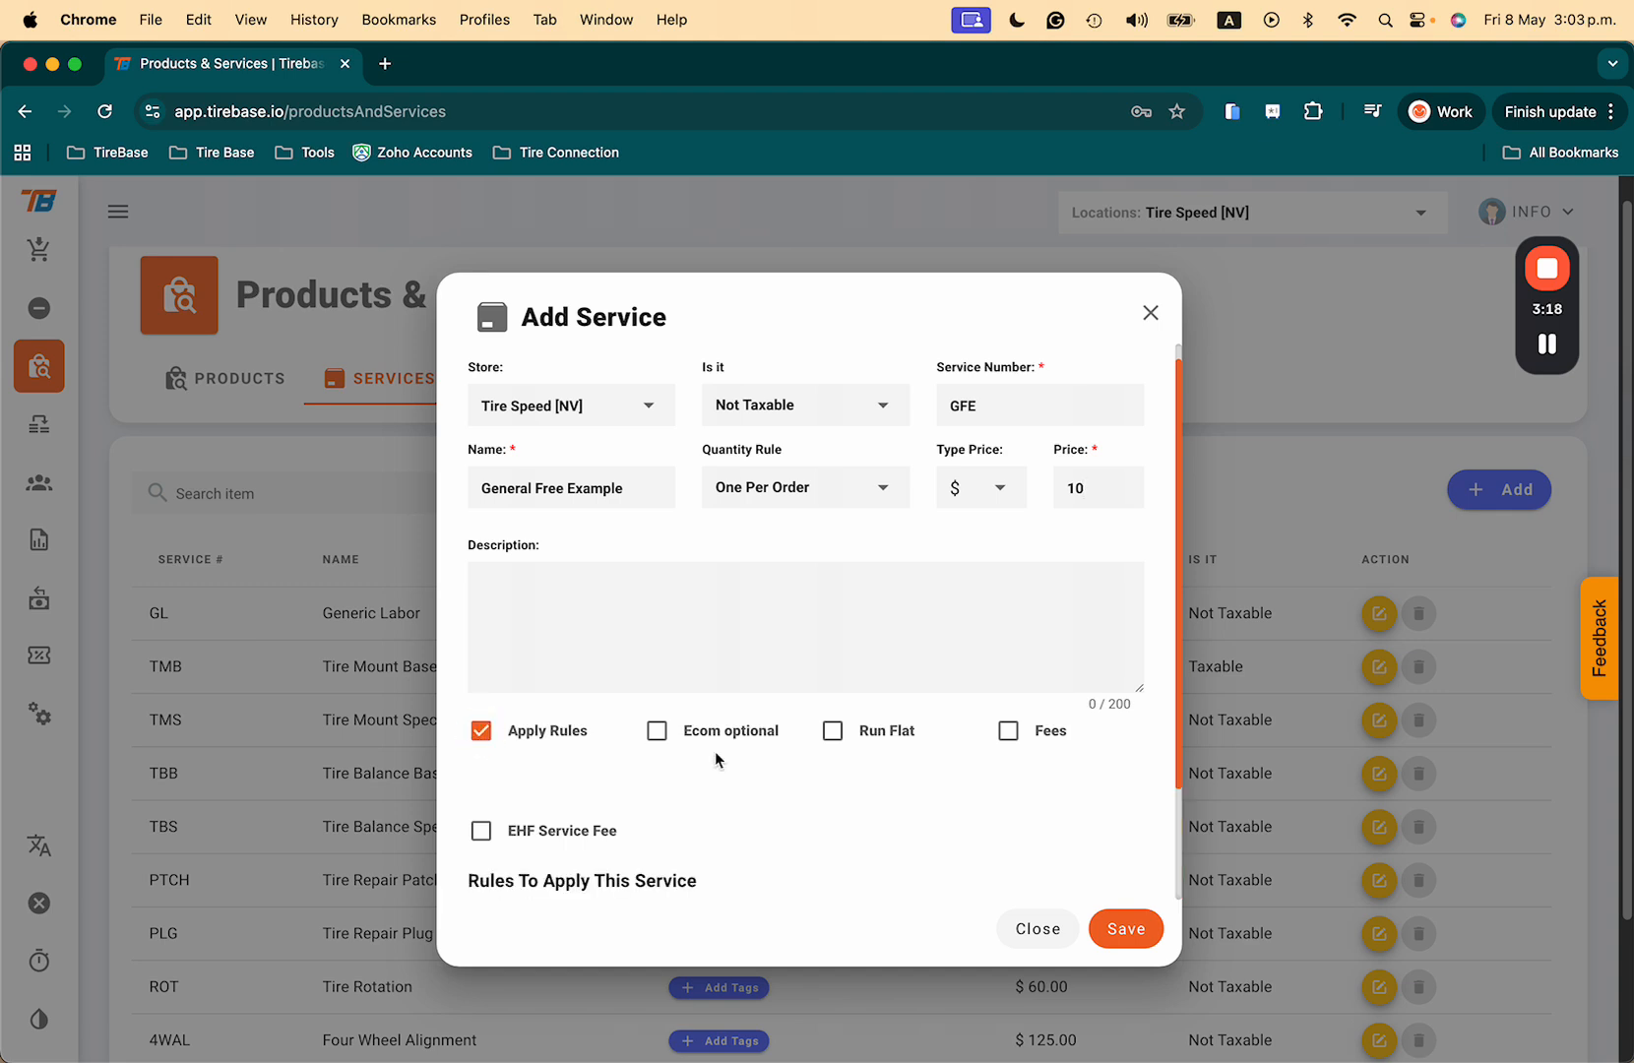
scroll(715, 751, "down", 3)
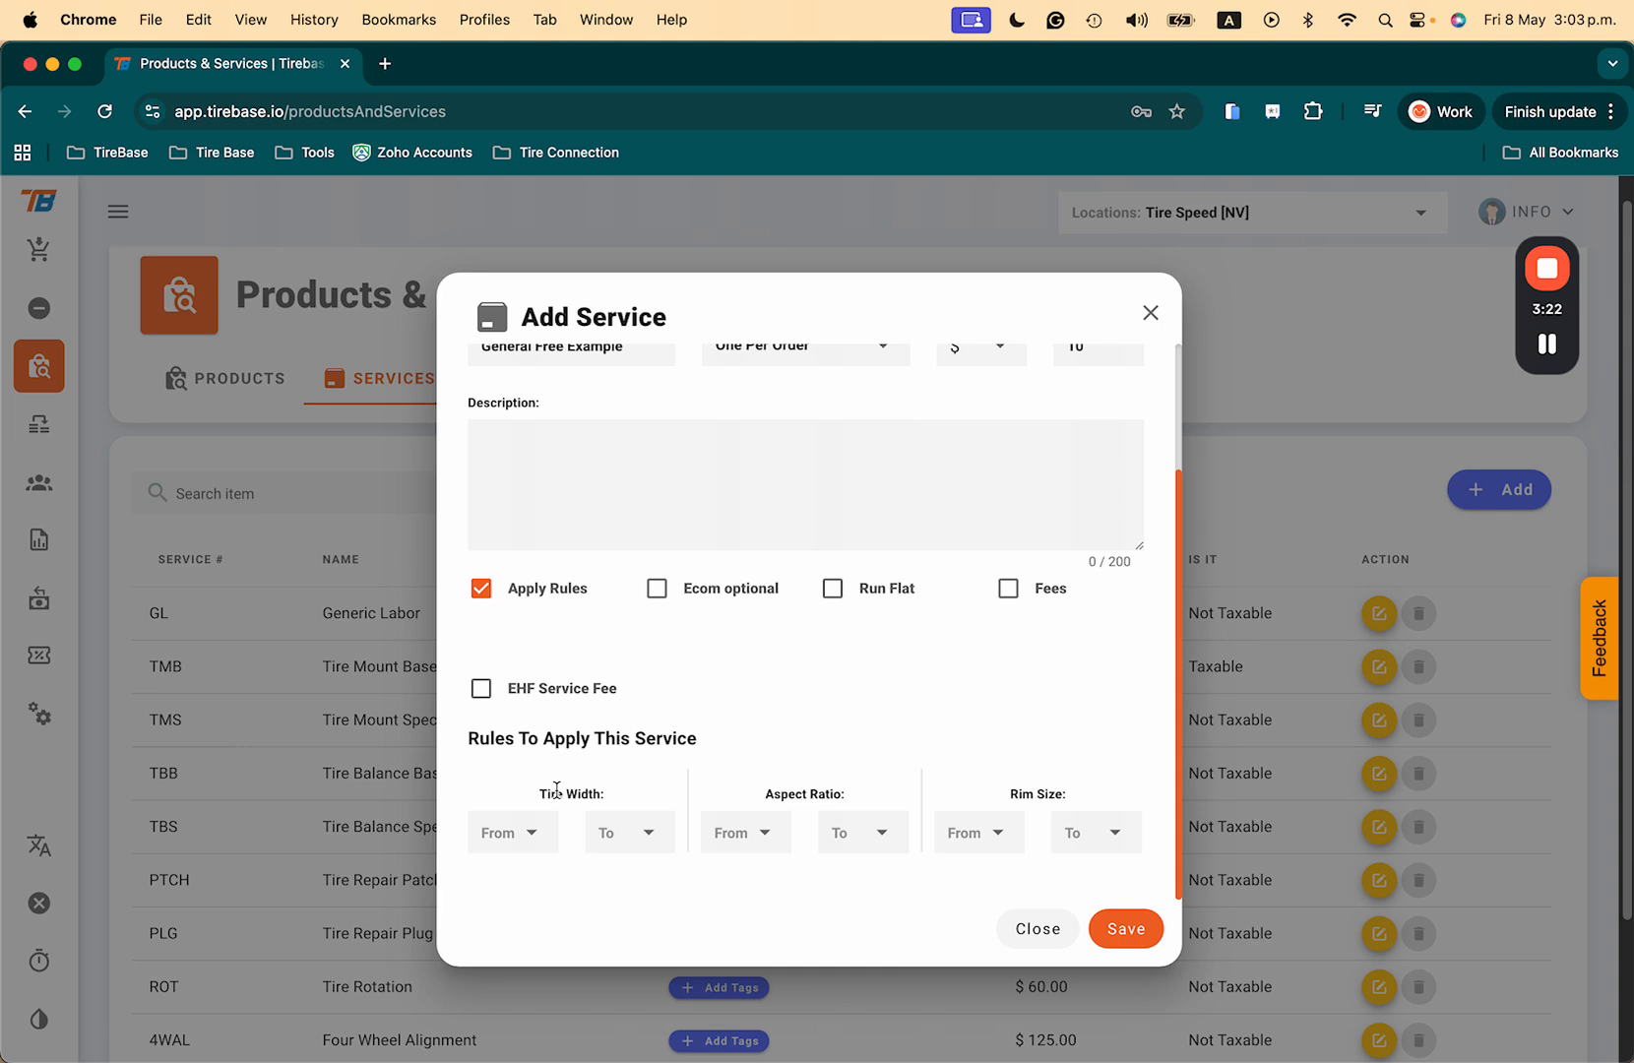
left_click(530, 835)
scroll(532, 842, "down", 10)
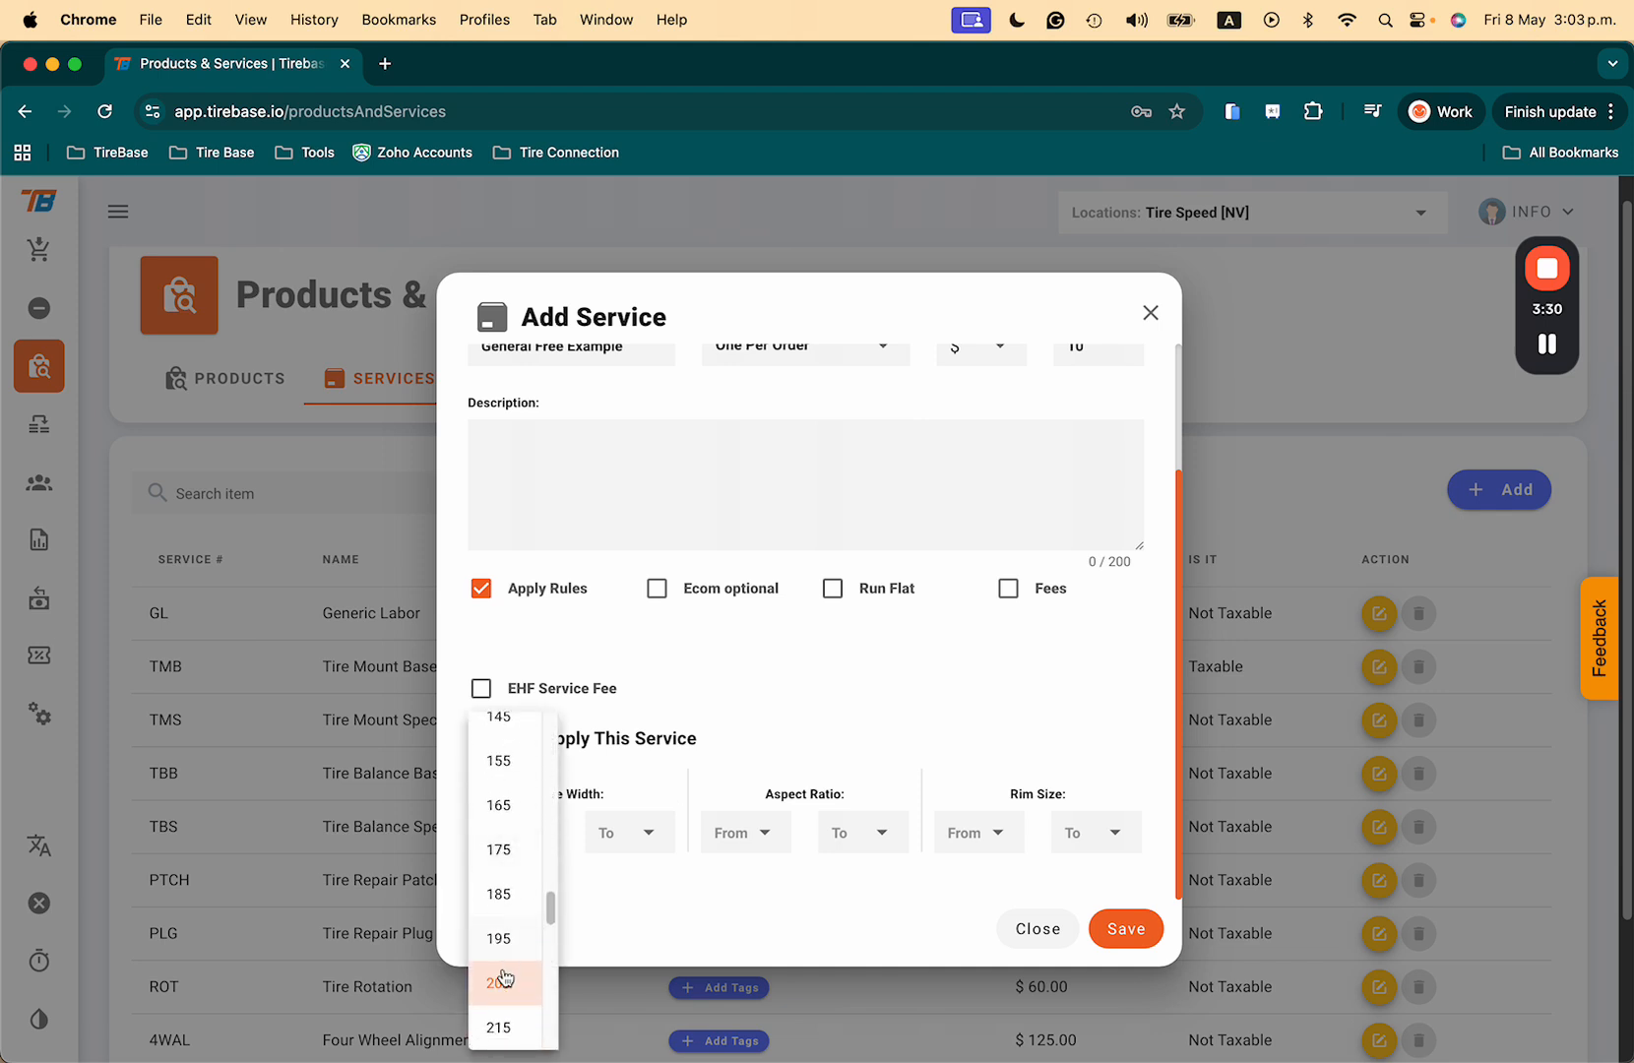
left_click(503, 978)
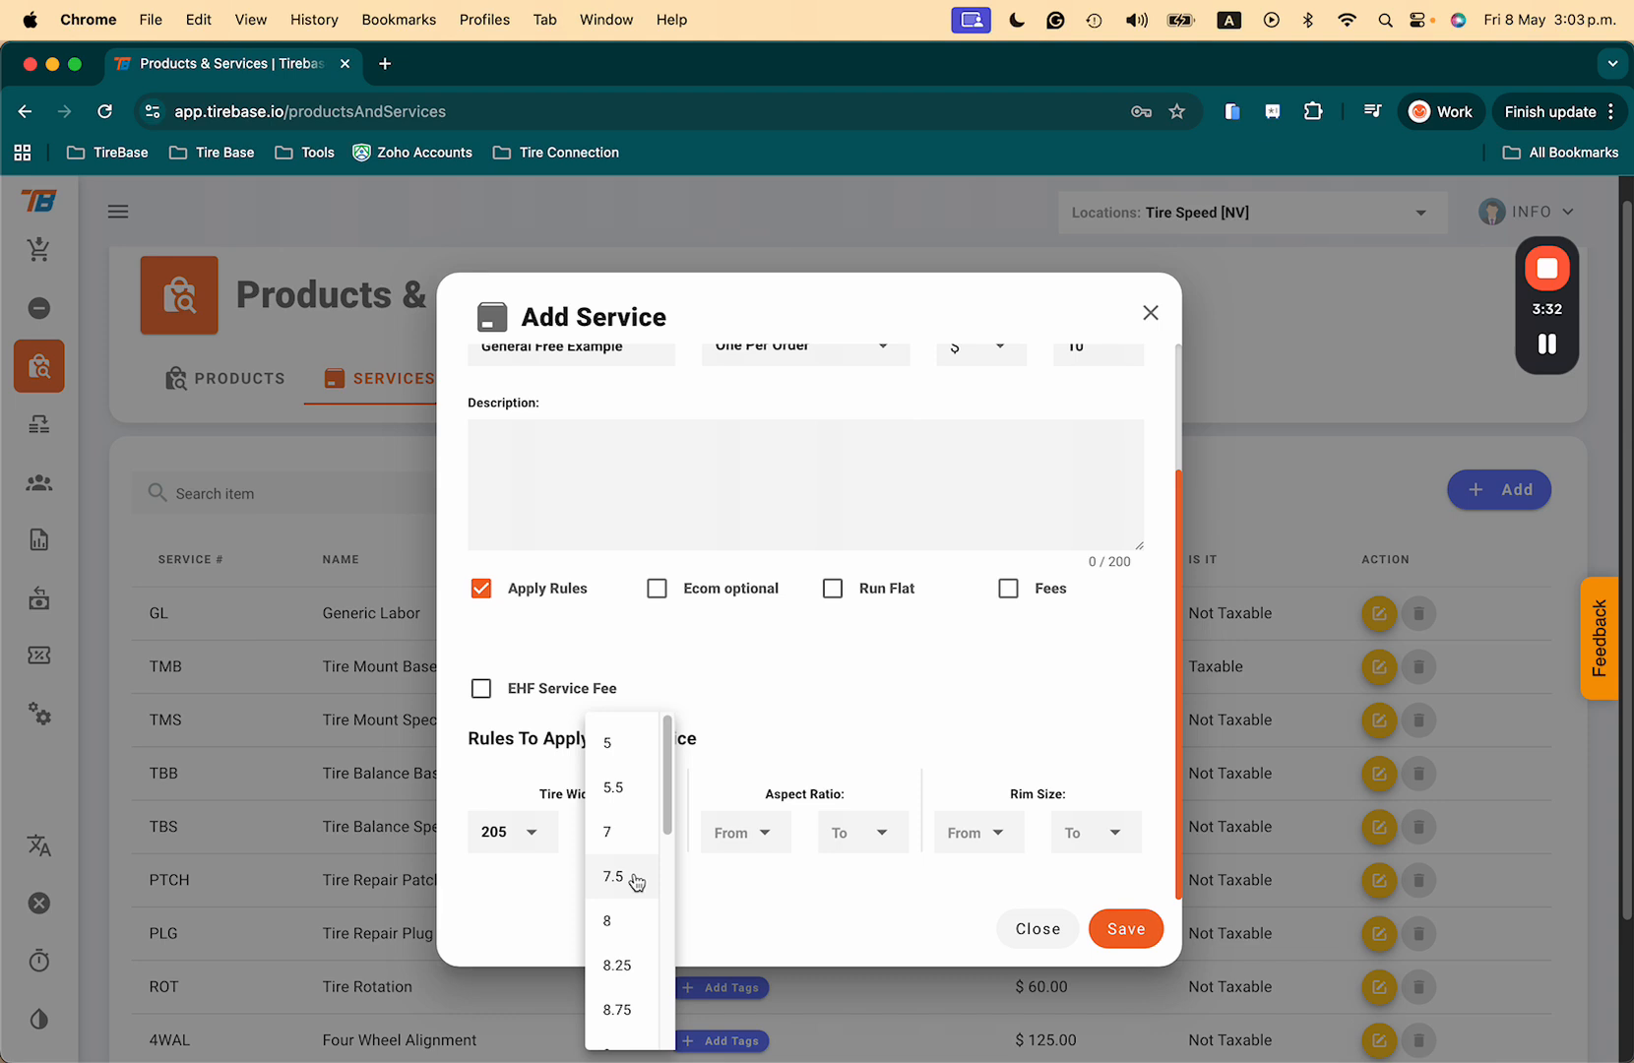
scroll(636, 881, "down", 15)
left_click(618, 1024)
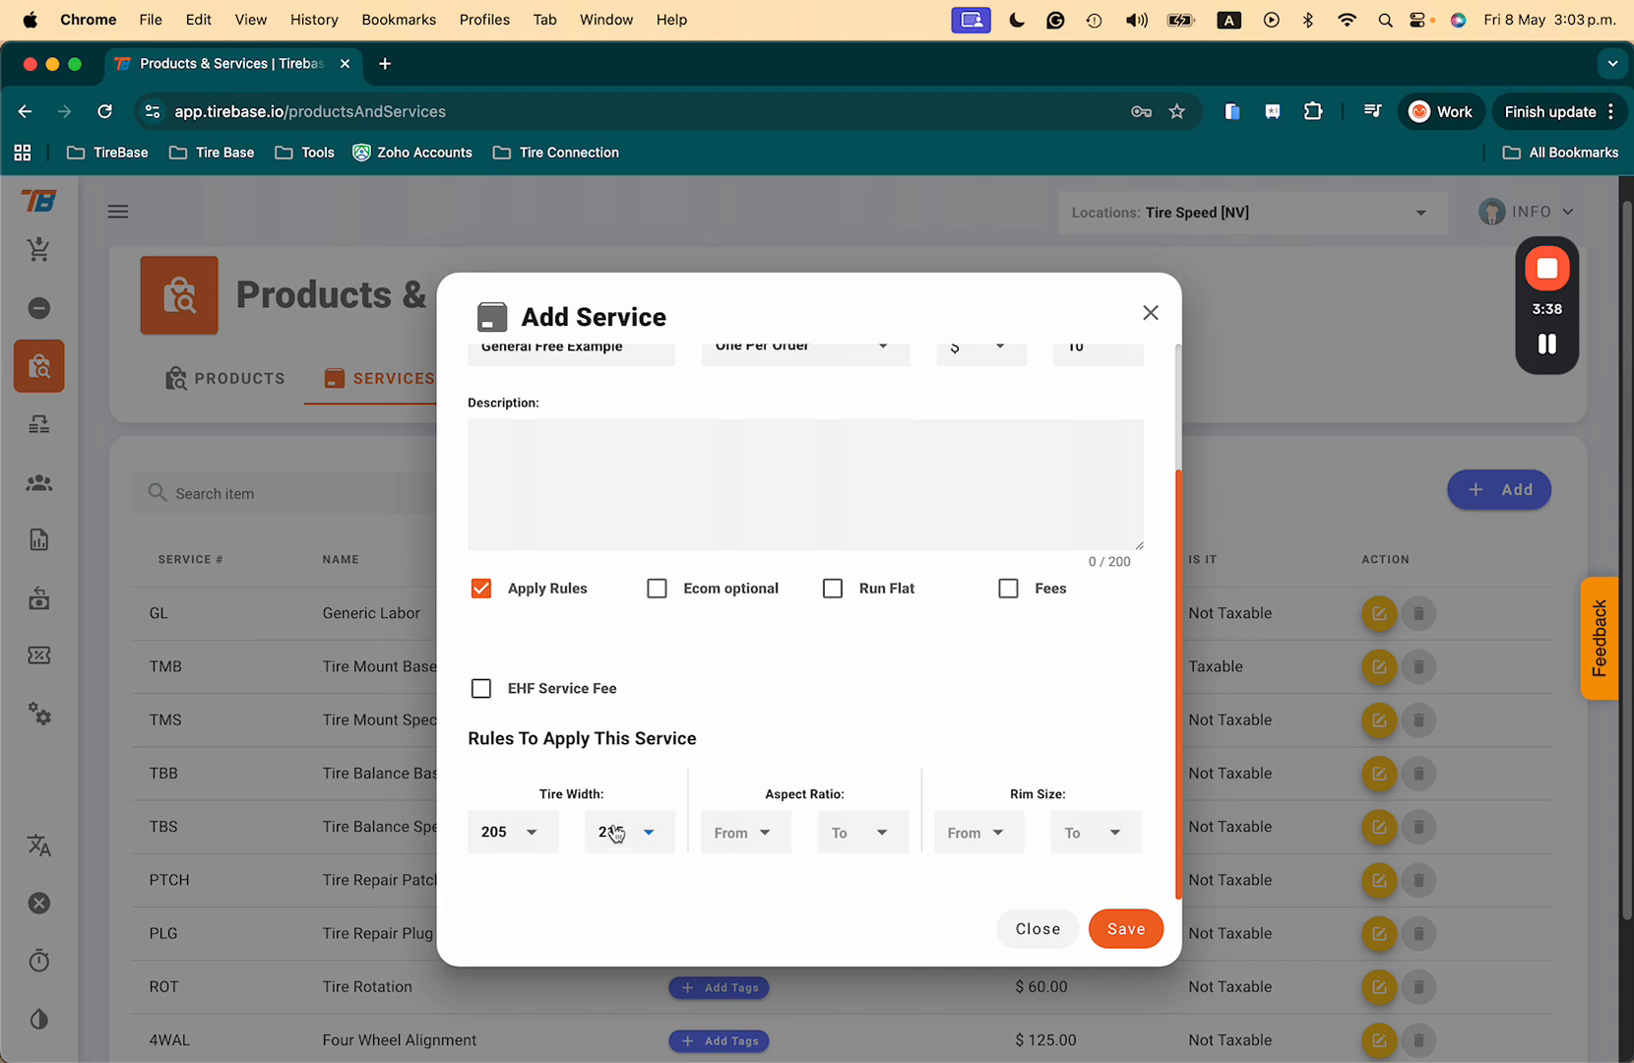
Step: Set the aspect ratio range of the service rule from 55 to 60
left_click(762, 843)
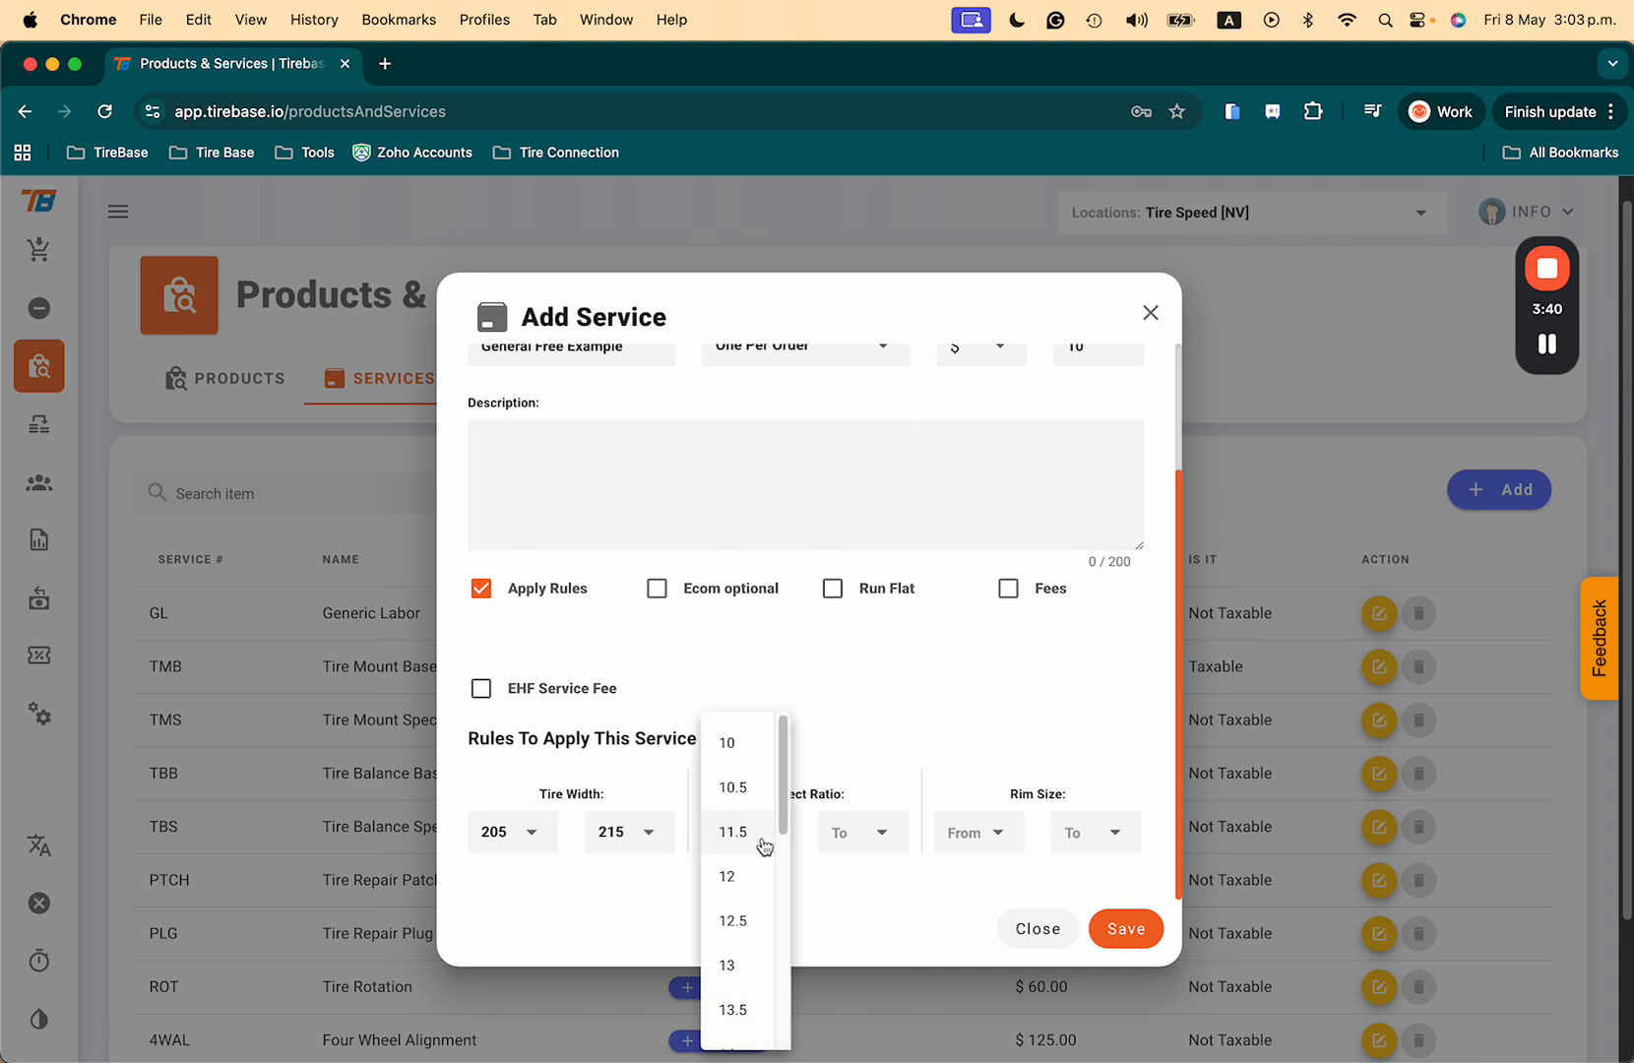
scroll(764, 845, "down", 10)
left_click(730, 979)
left_click(865, 837)
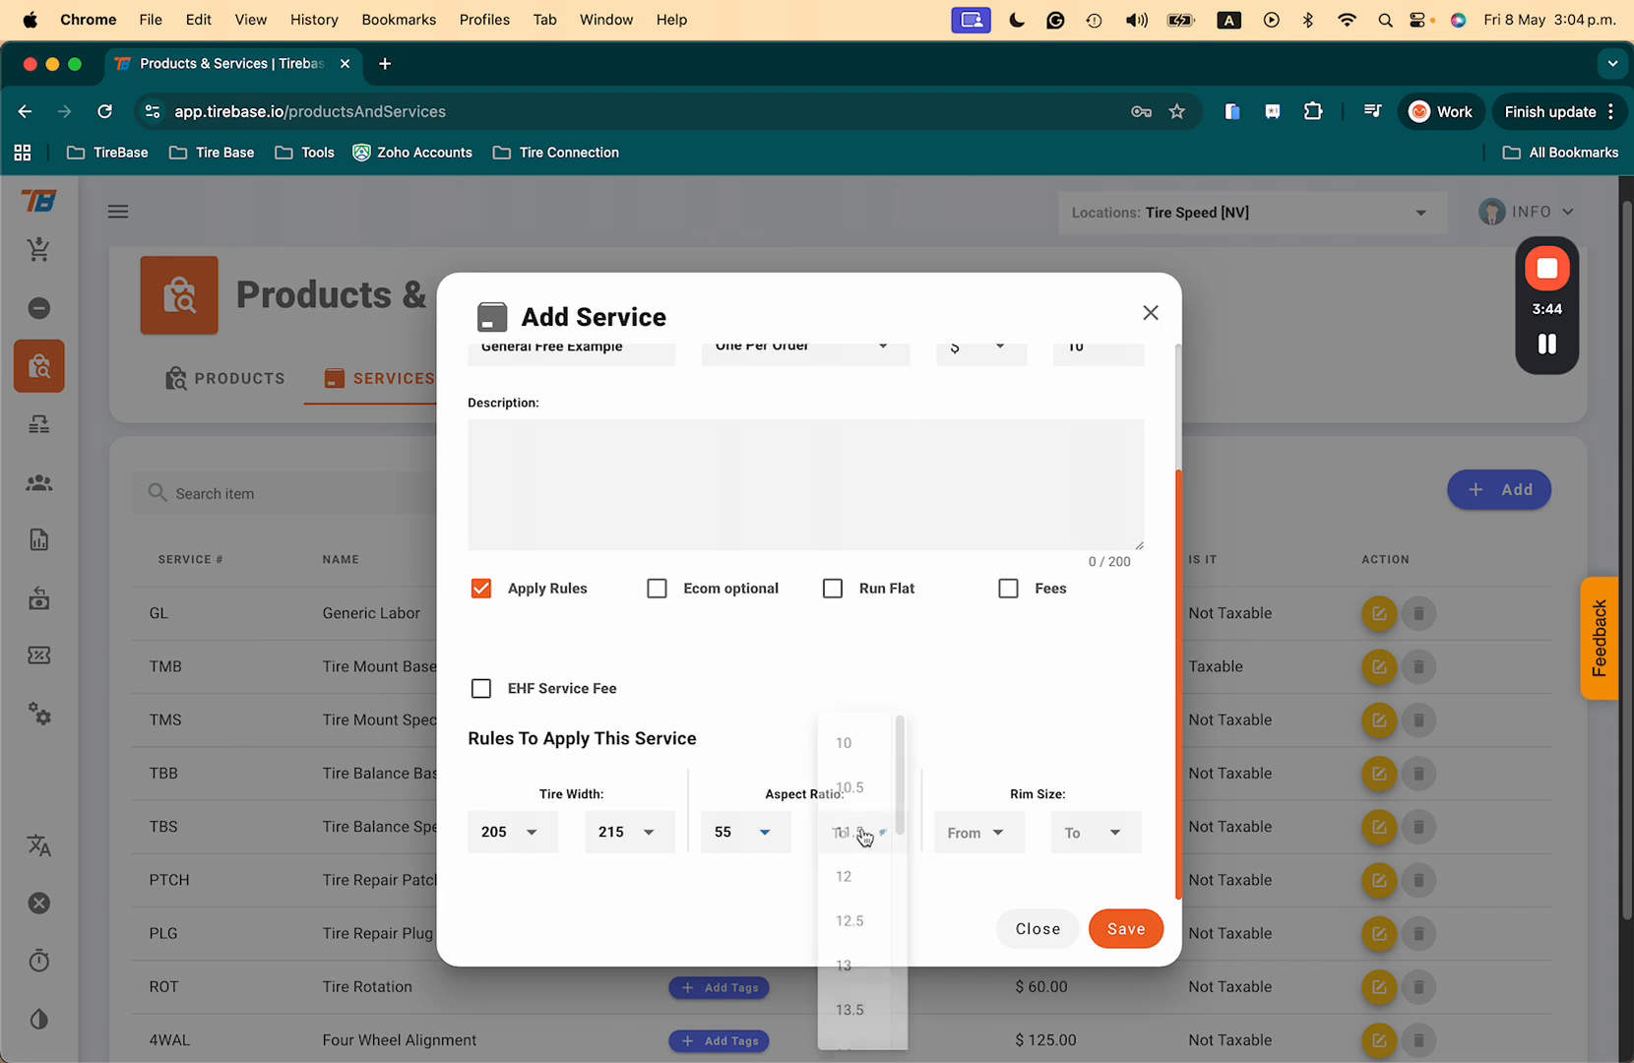
scroll(853, 879, "down", 10)
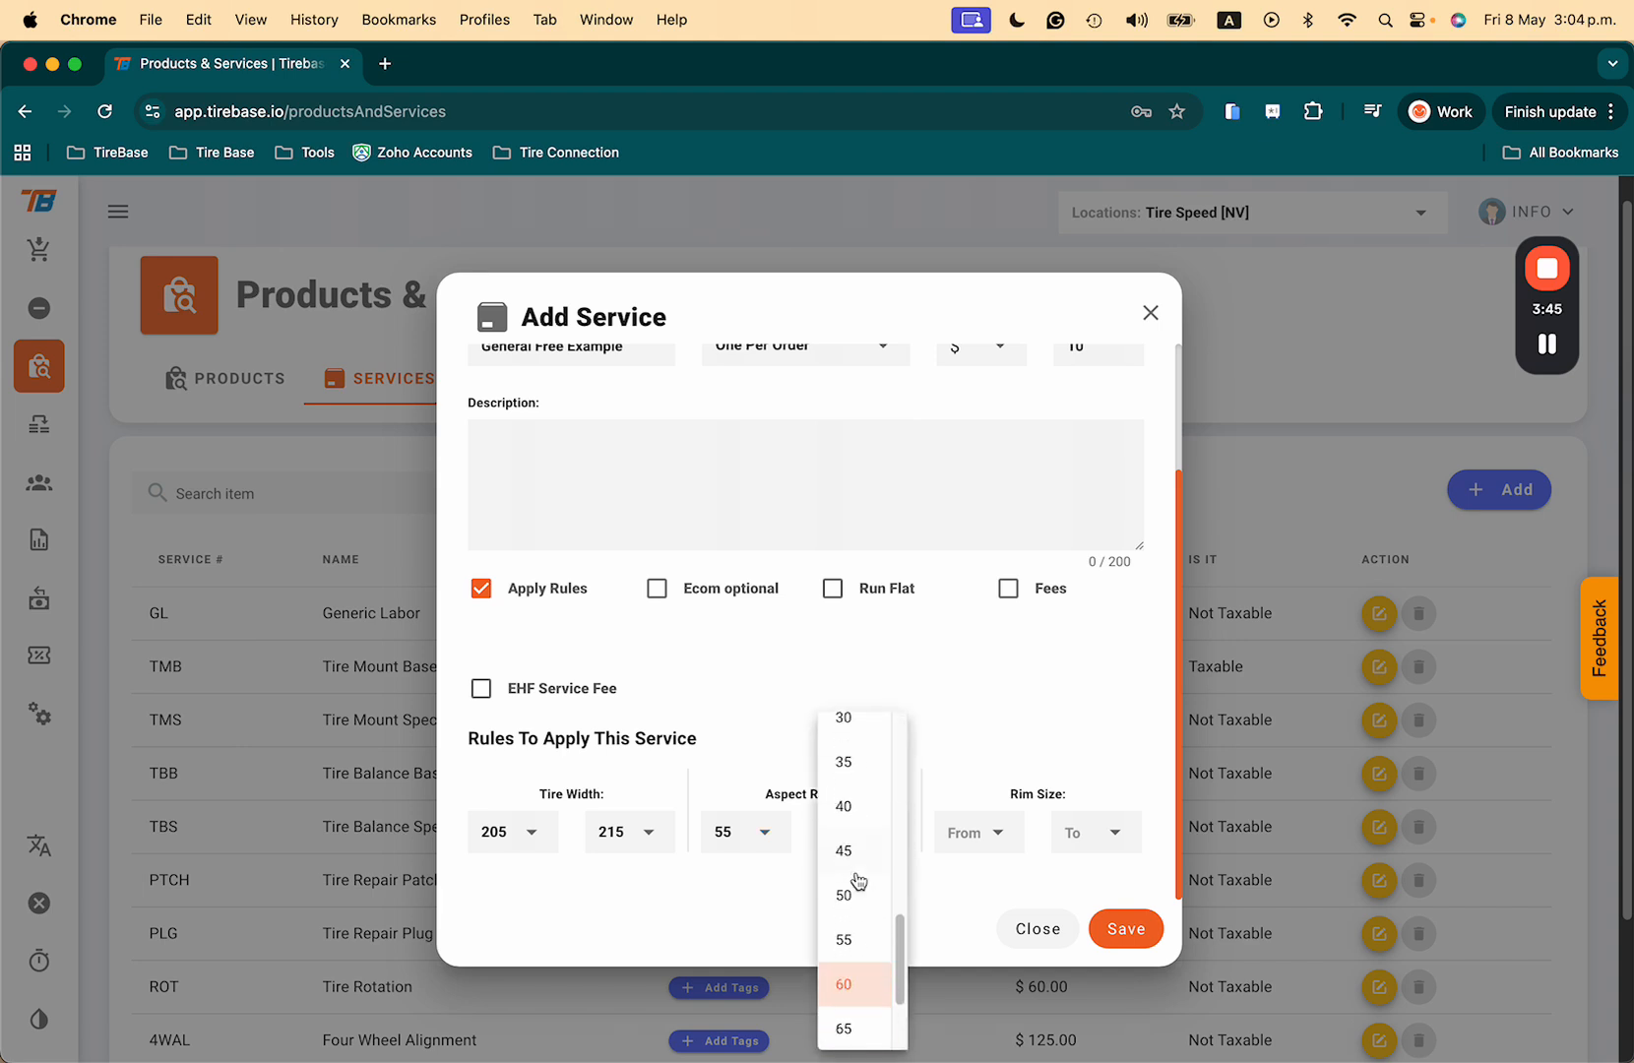
left_click(843, 981)
Step: Set the rim size range of the service rule from 16" to 17"
left_click(1002, 840)
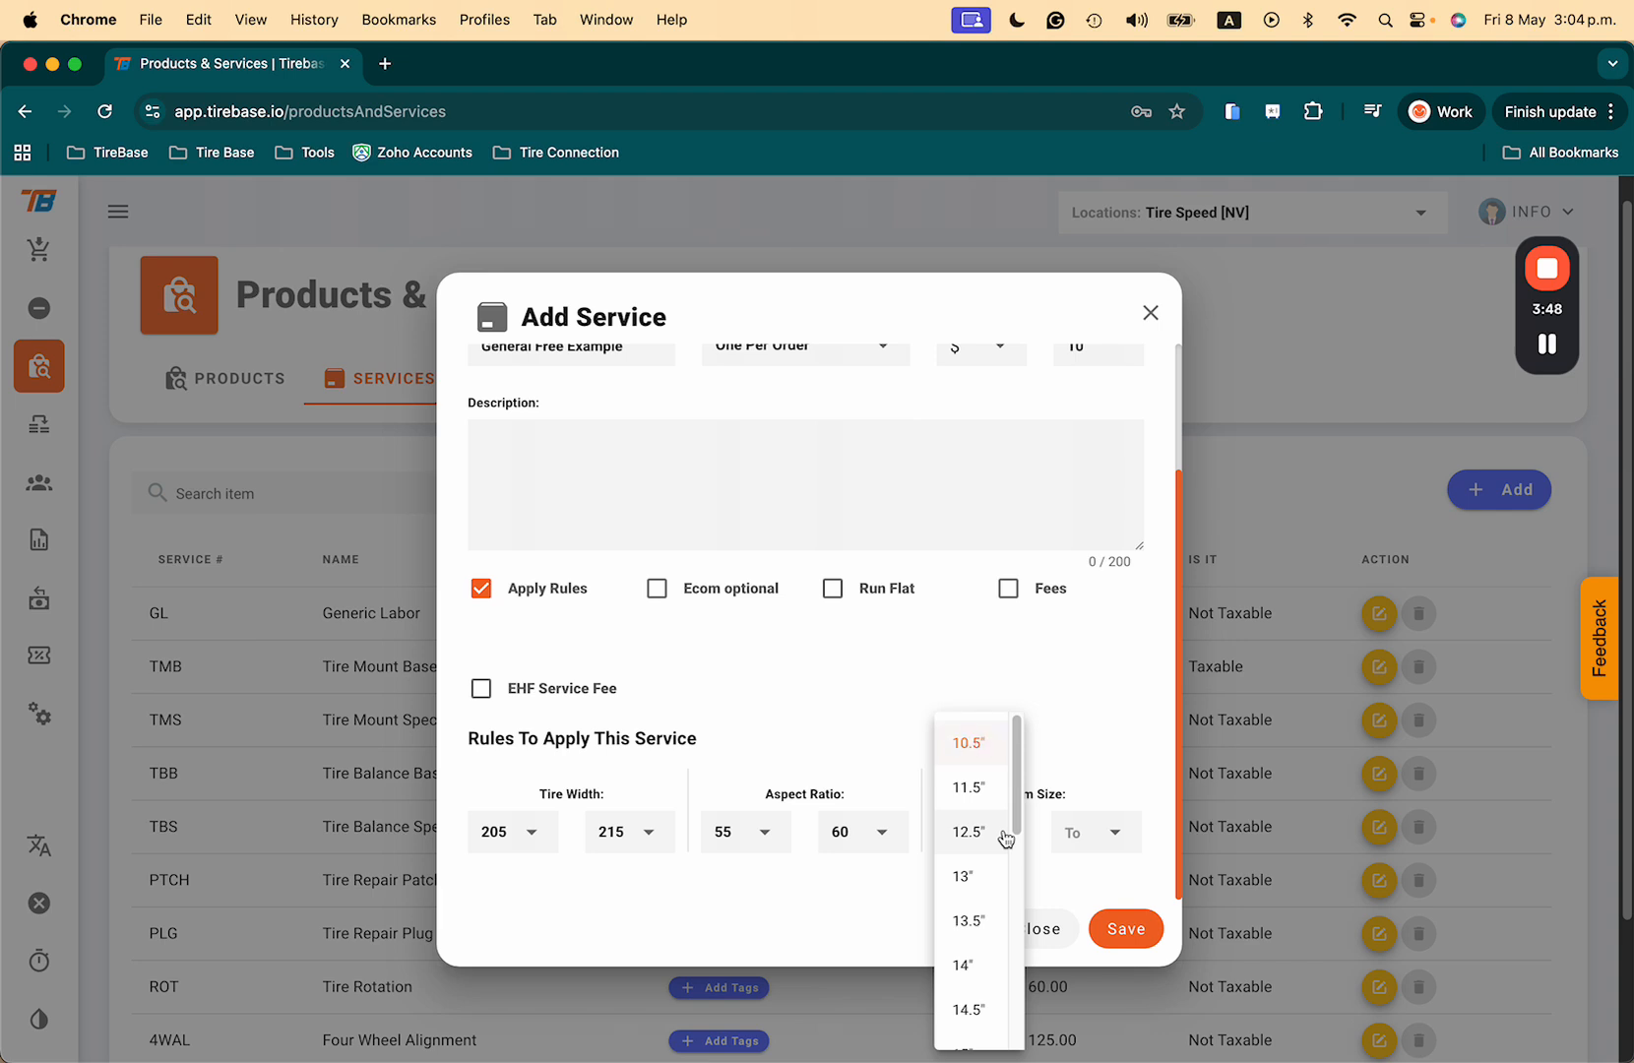
scroll(1005, 839, "down", 5)
left_click(956, 979)
left_click(1122, 823)
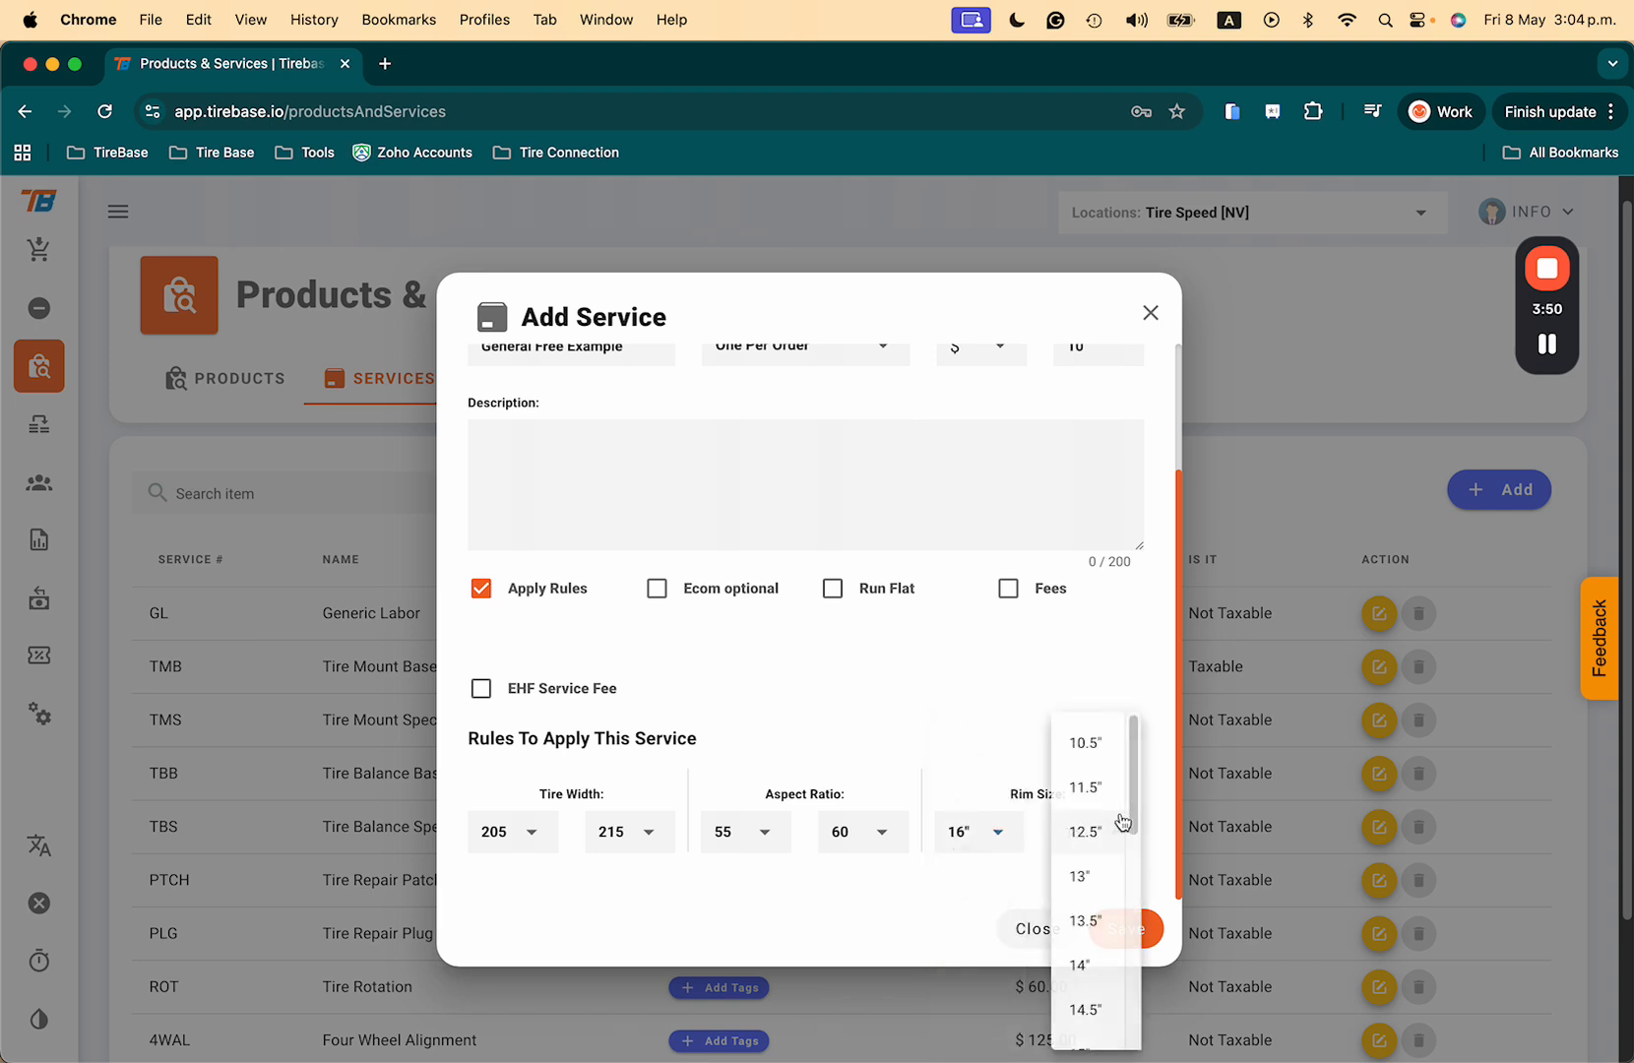
scroll(1103, 925, "down", 5)
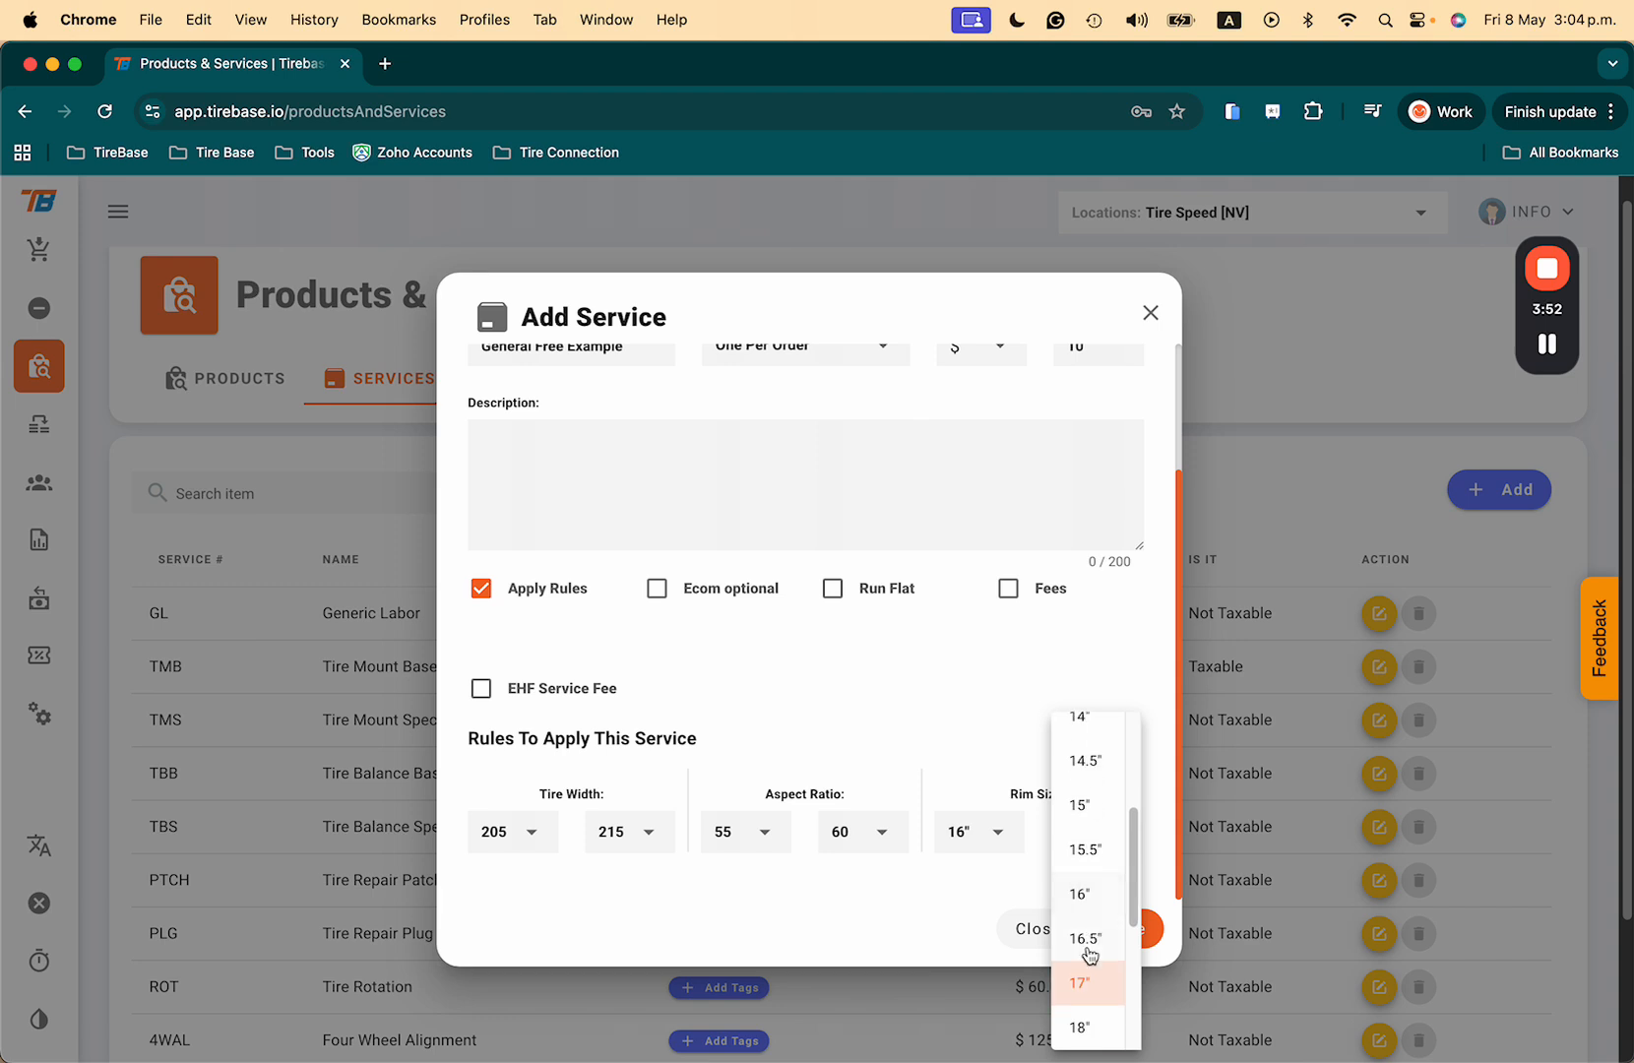
left_click(1080, 981)
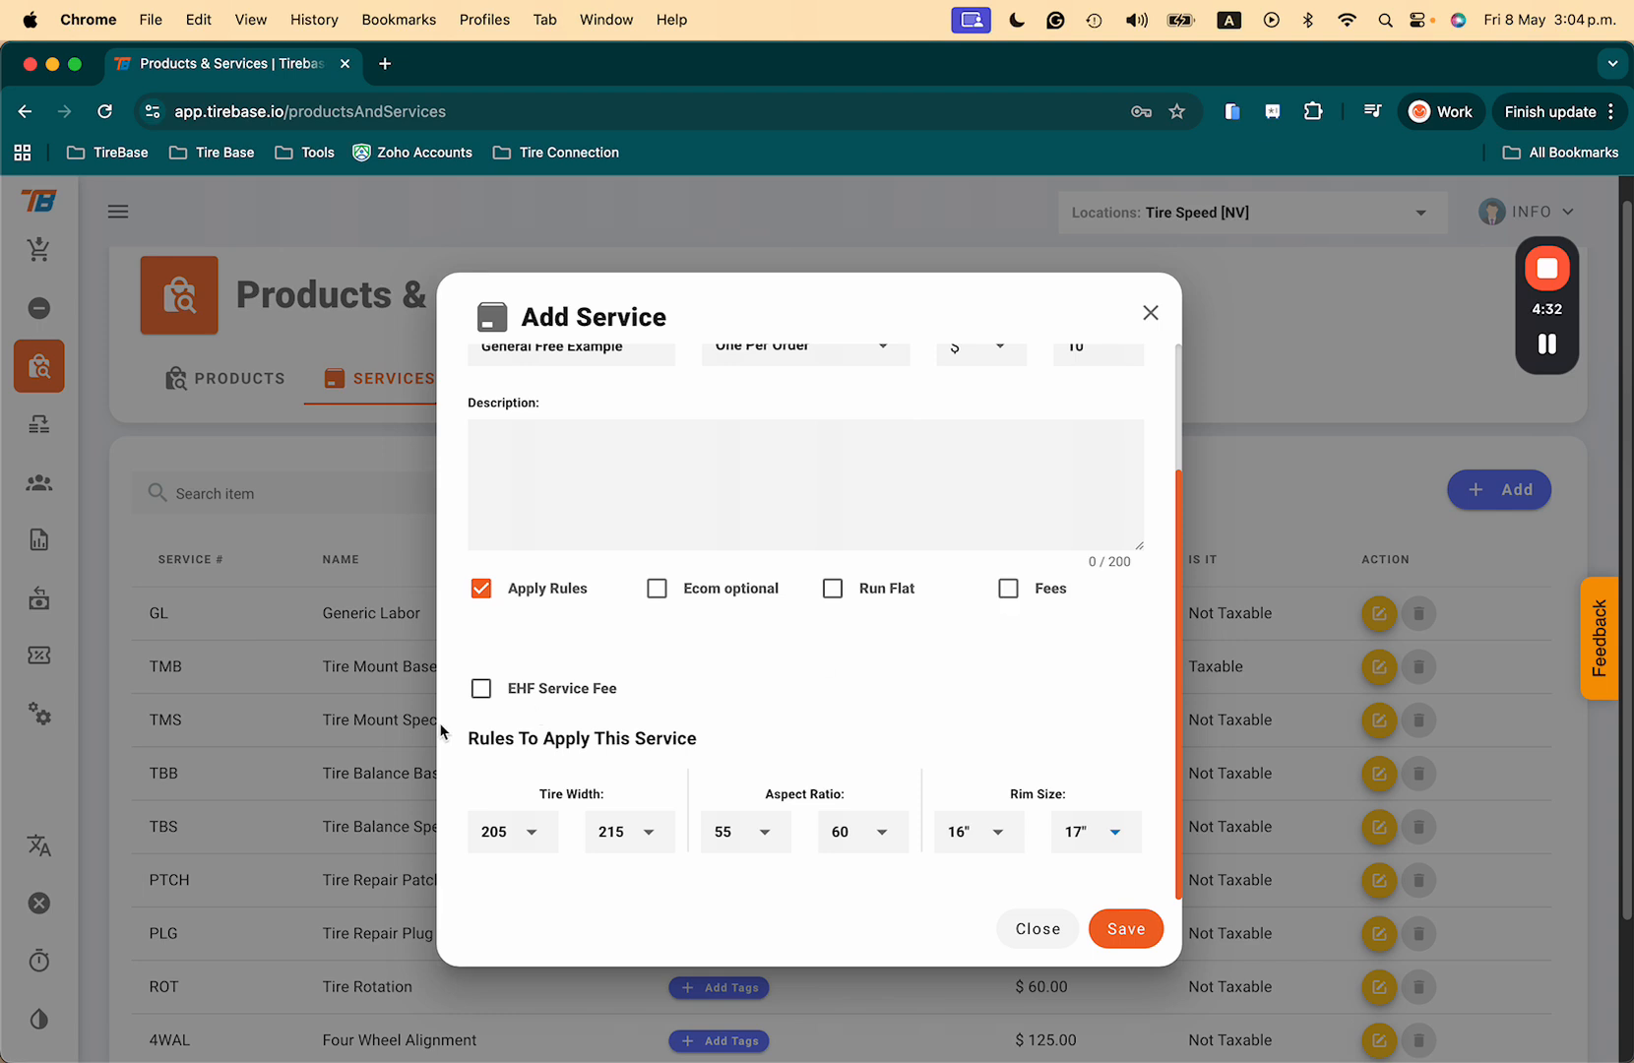
Step: Preview the tire category and Canadian province fields of the EHF Service Fee, leaving the fee option disabled
left_click(484, 695)
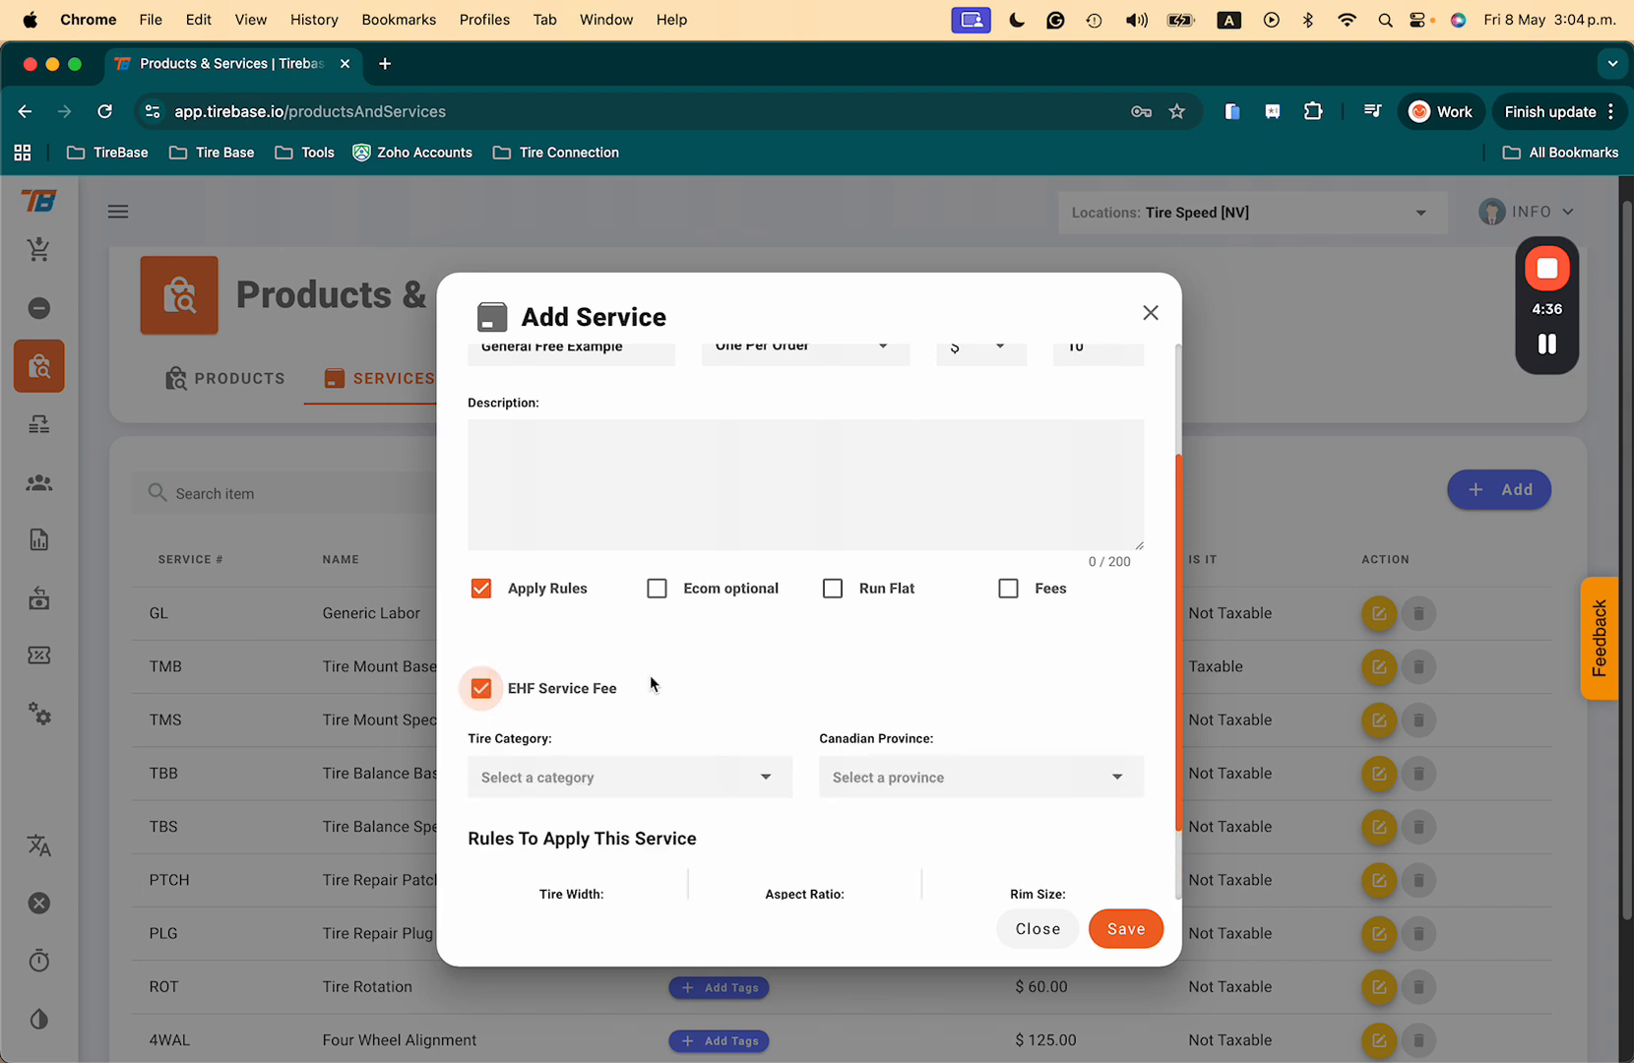
left_click(759, 774)
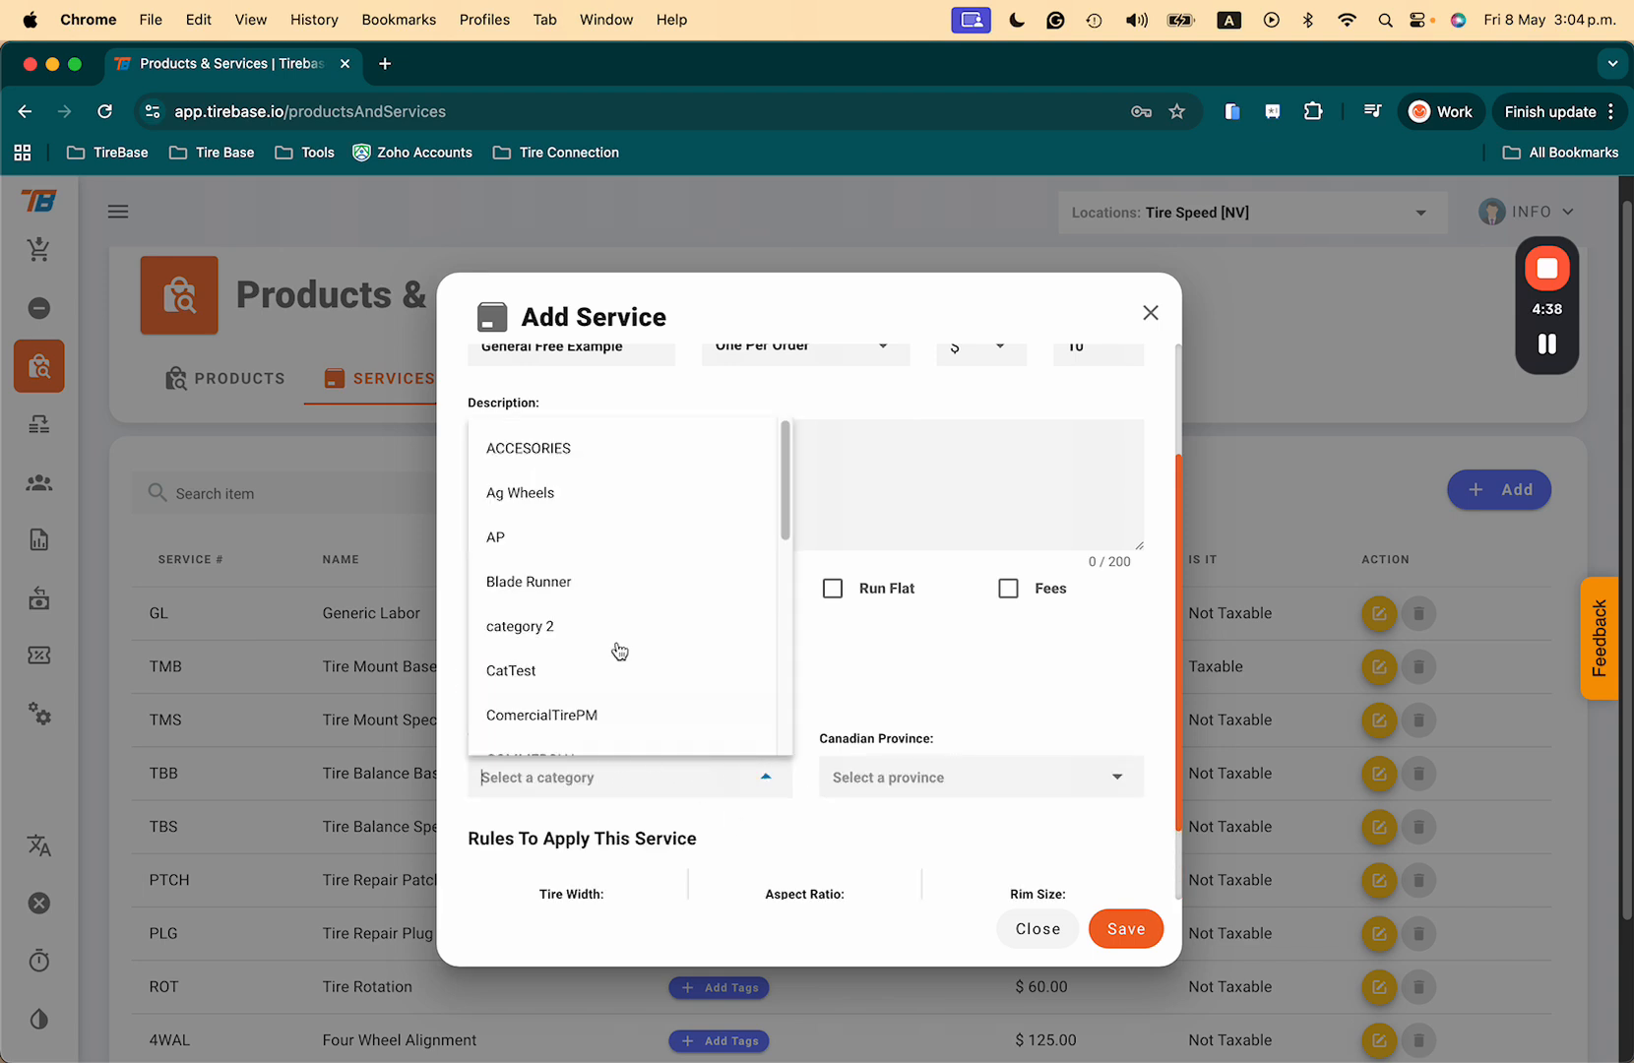
left_click(923, 751)
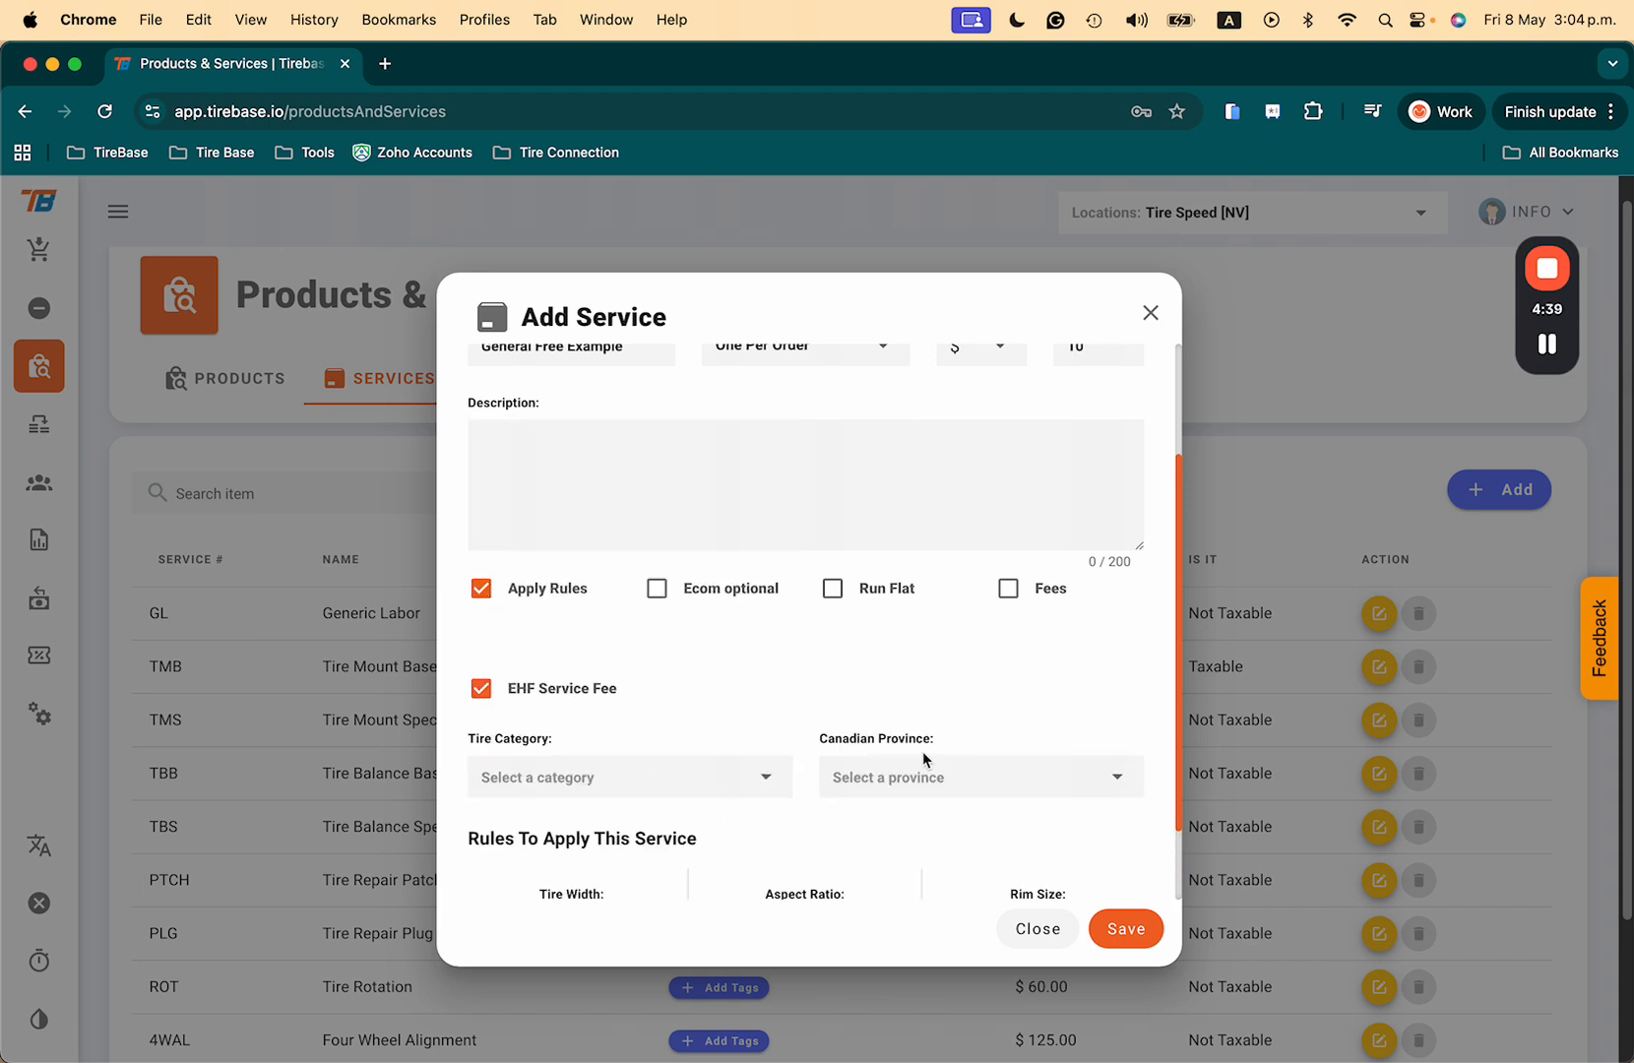
left_click(1012, 775)
left_click(802, 654)
left_click(485, 691)
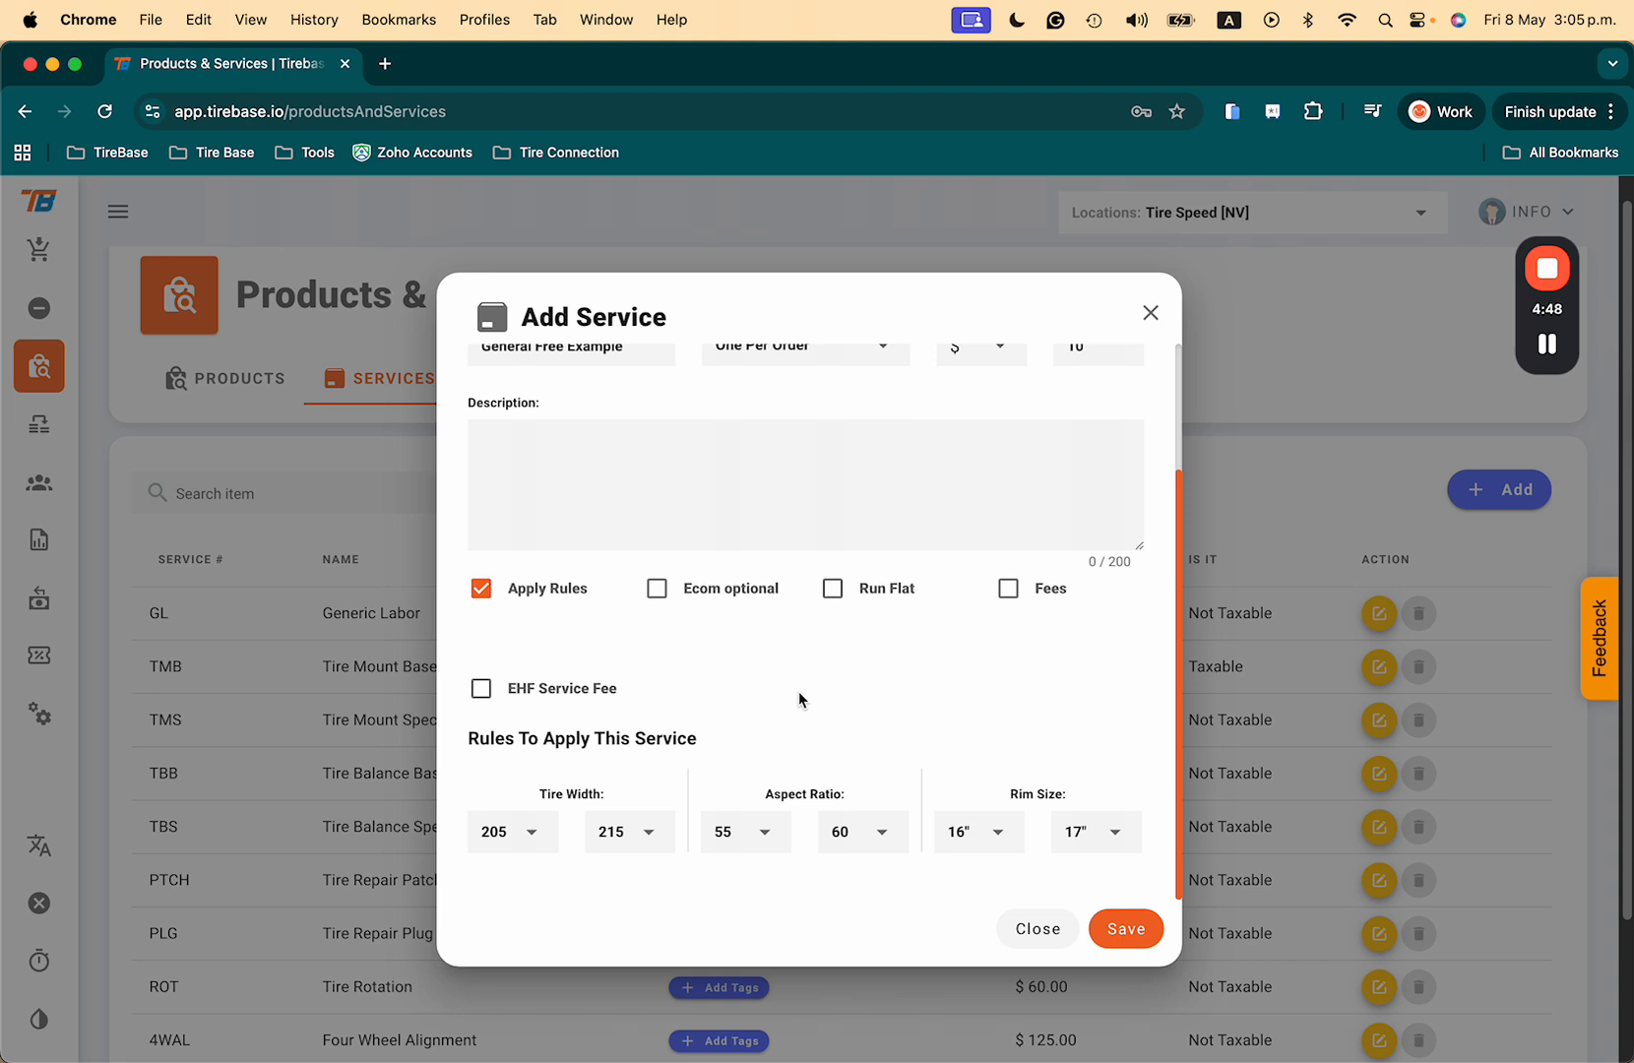
Step: Enter "Test Description" as the description of the General Free Example service and save the service
scroll(767, 704, "up", 3)
left_click(818, 603)
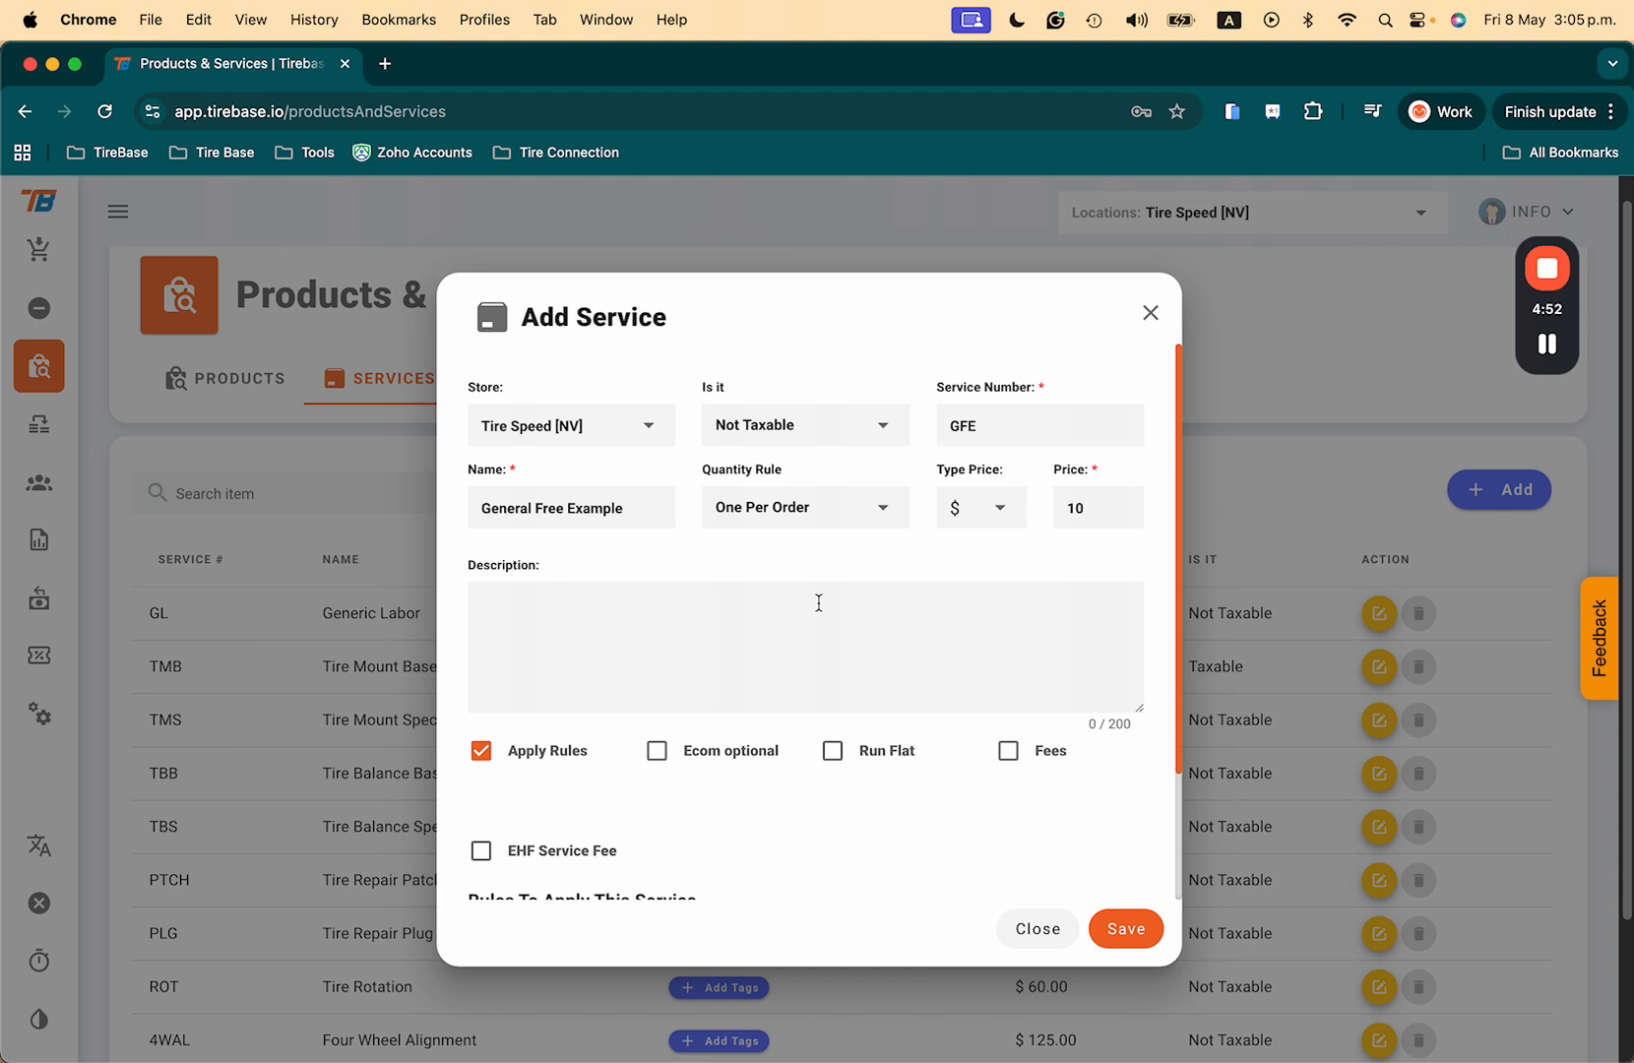
type("Test Description")
left_click_drag(644, 508, 451, 507)
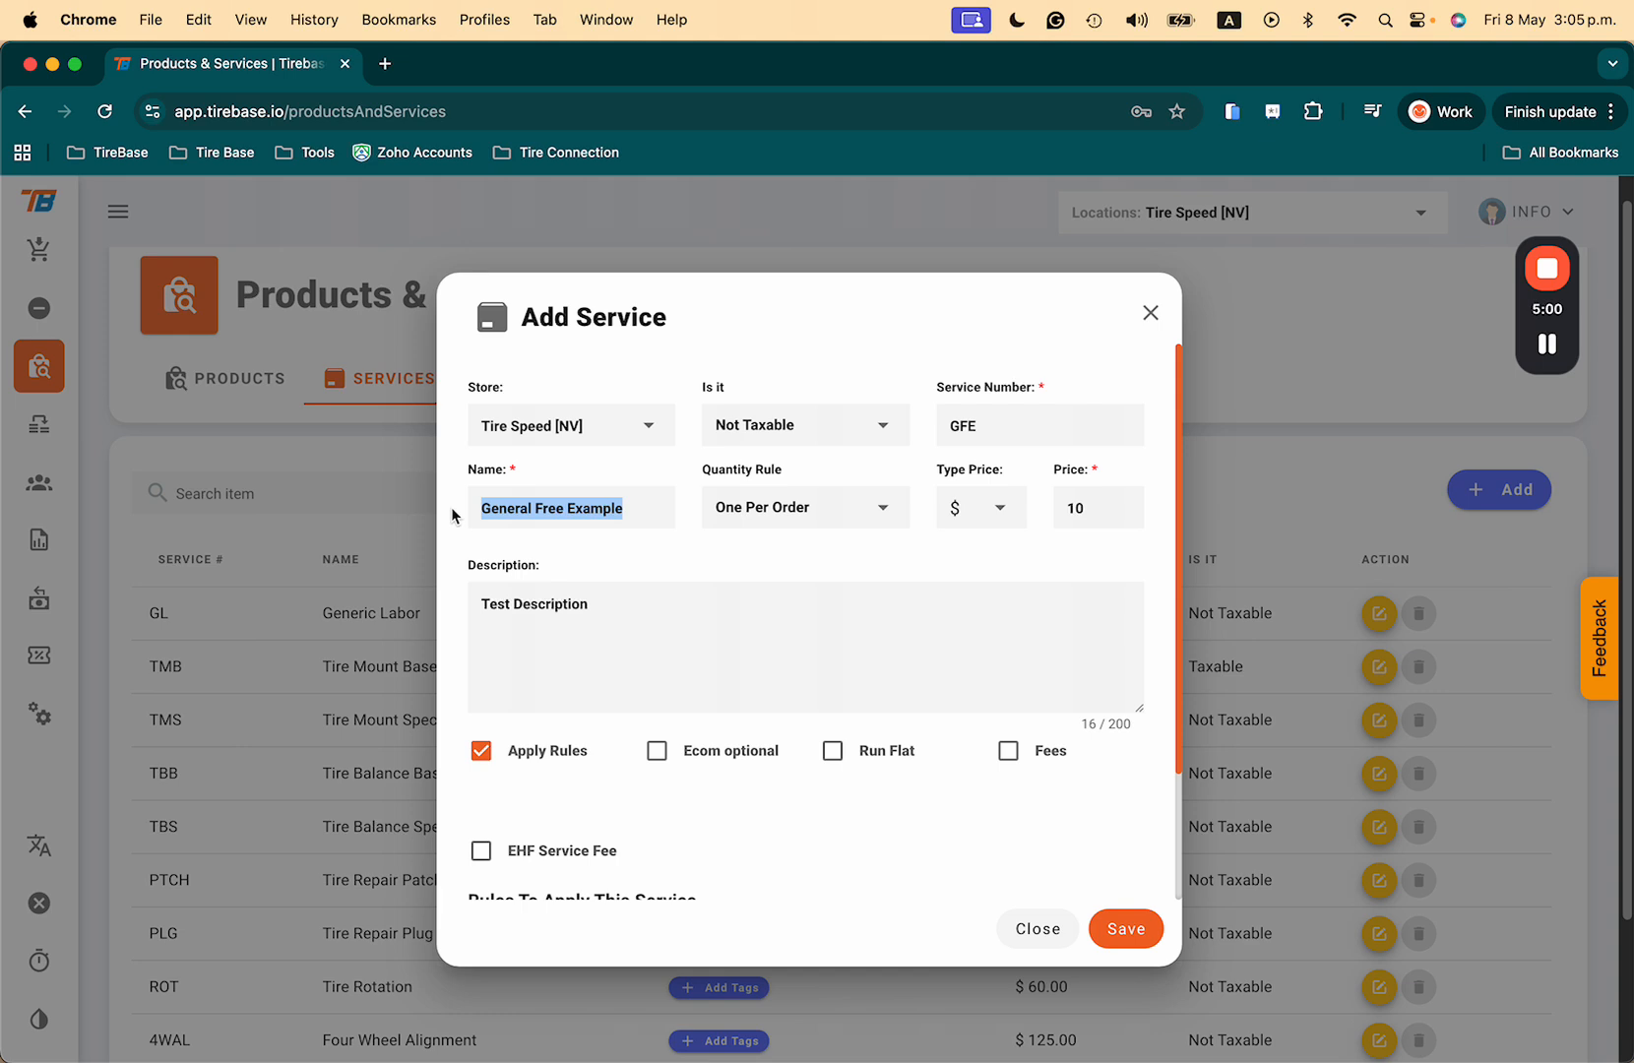
left_click(725, 566)
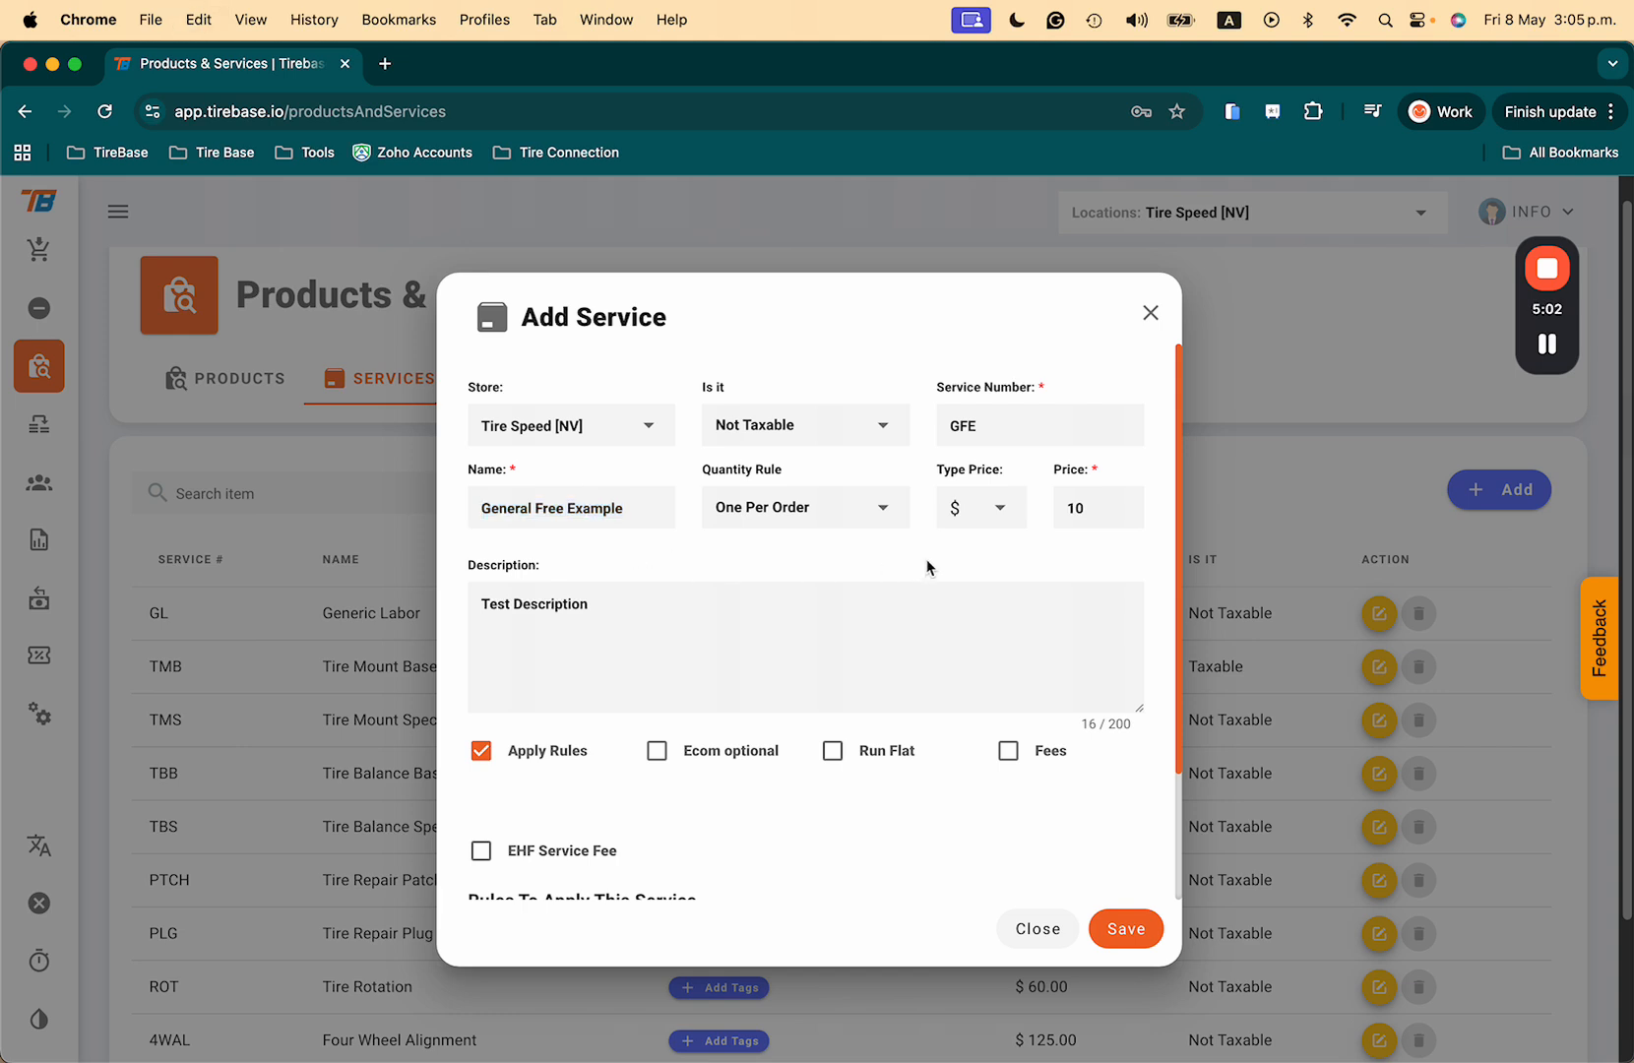
scroll(952, 755, "down", 3)
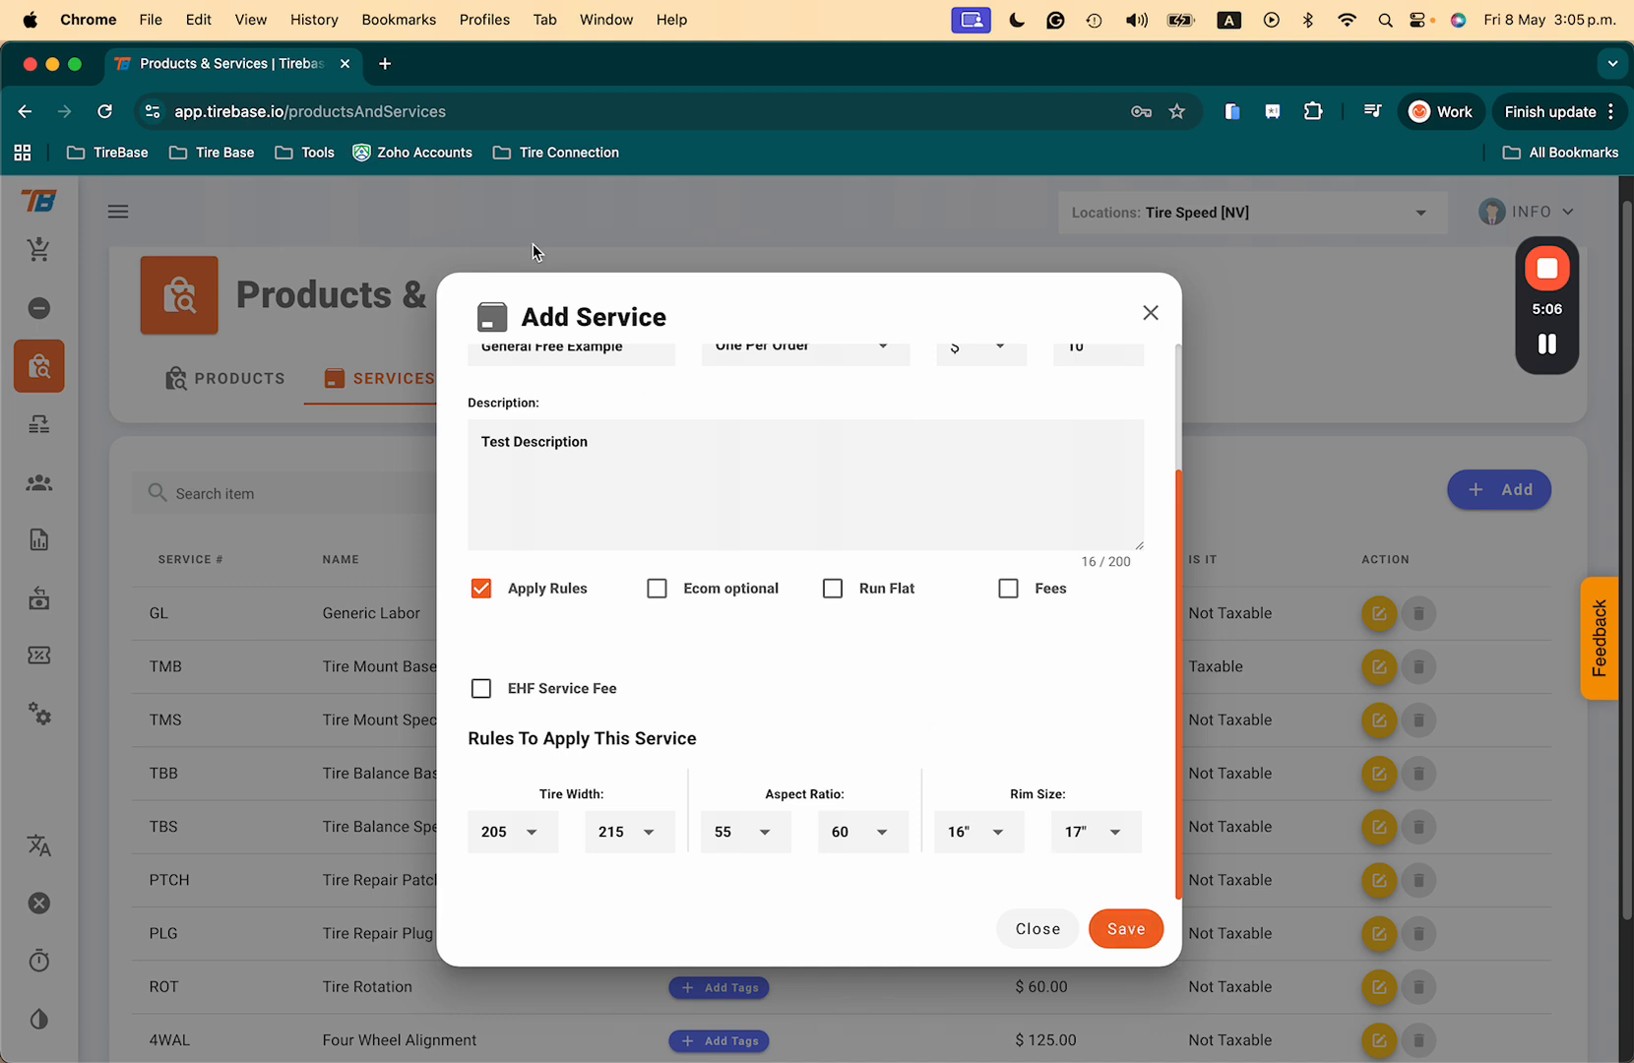
scroll(941, 679, "up", 3)
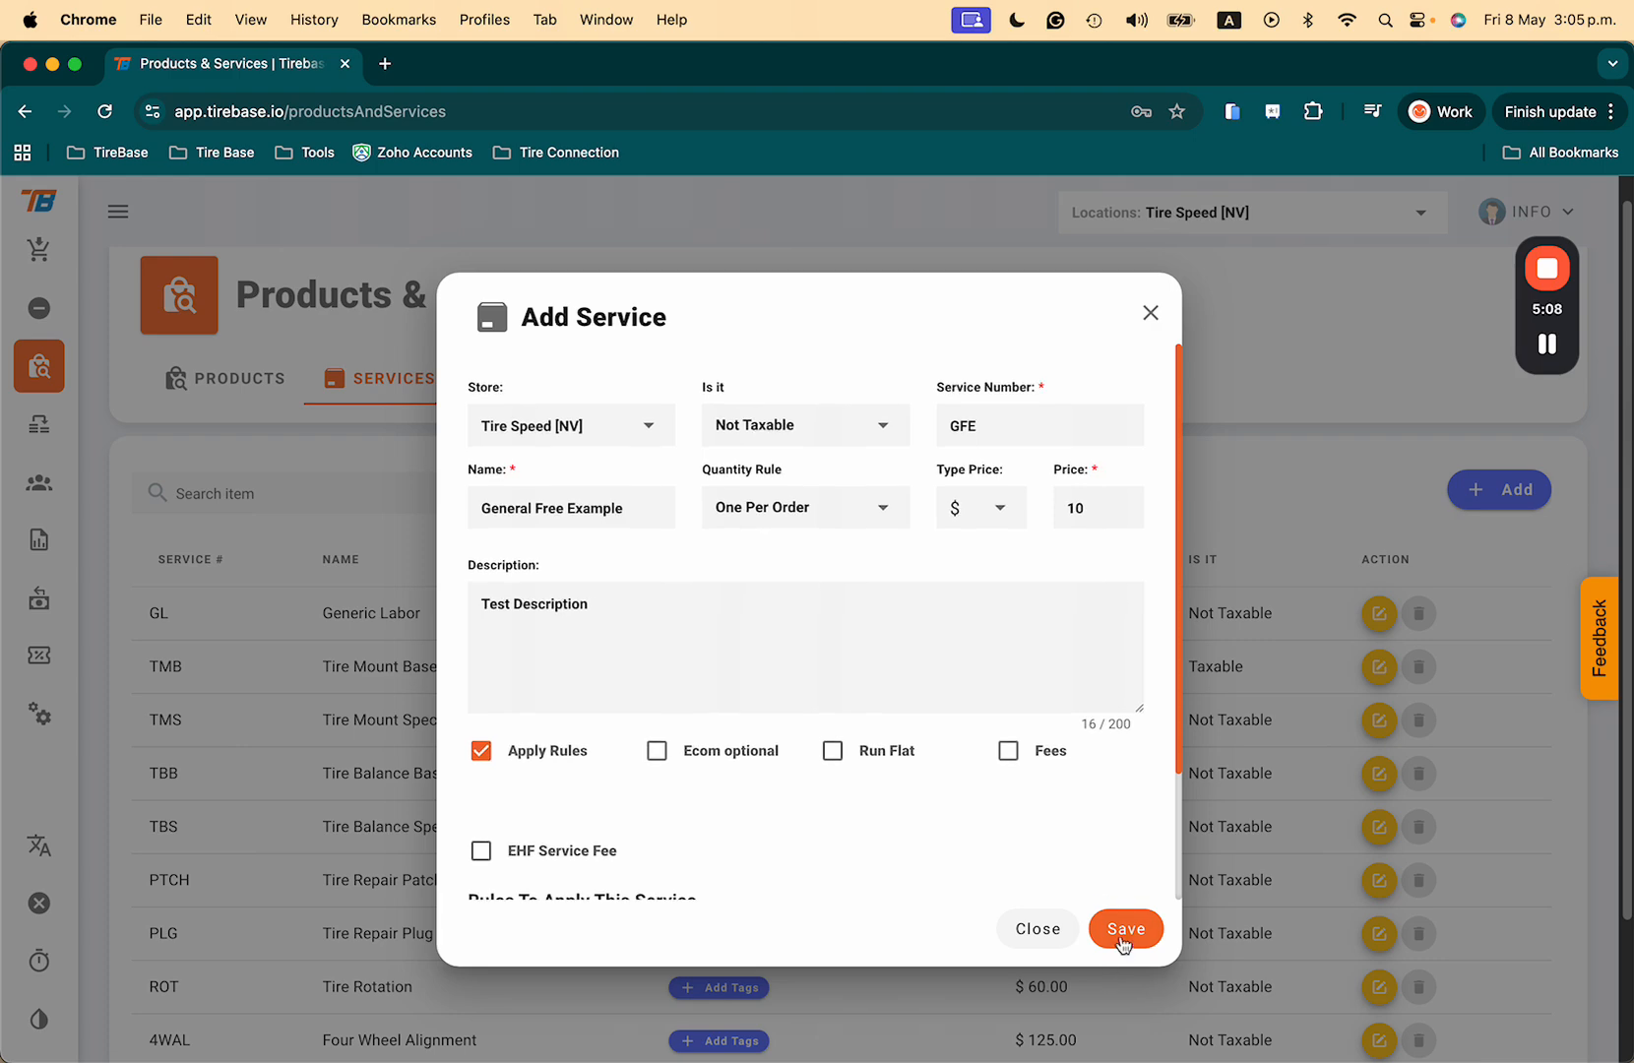
left_click(1125, 933)
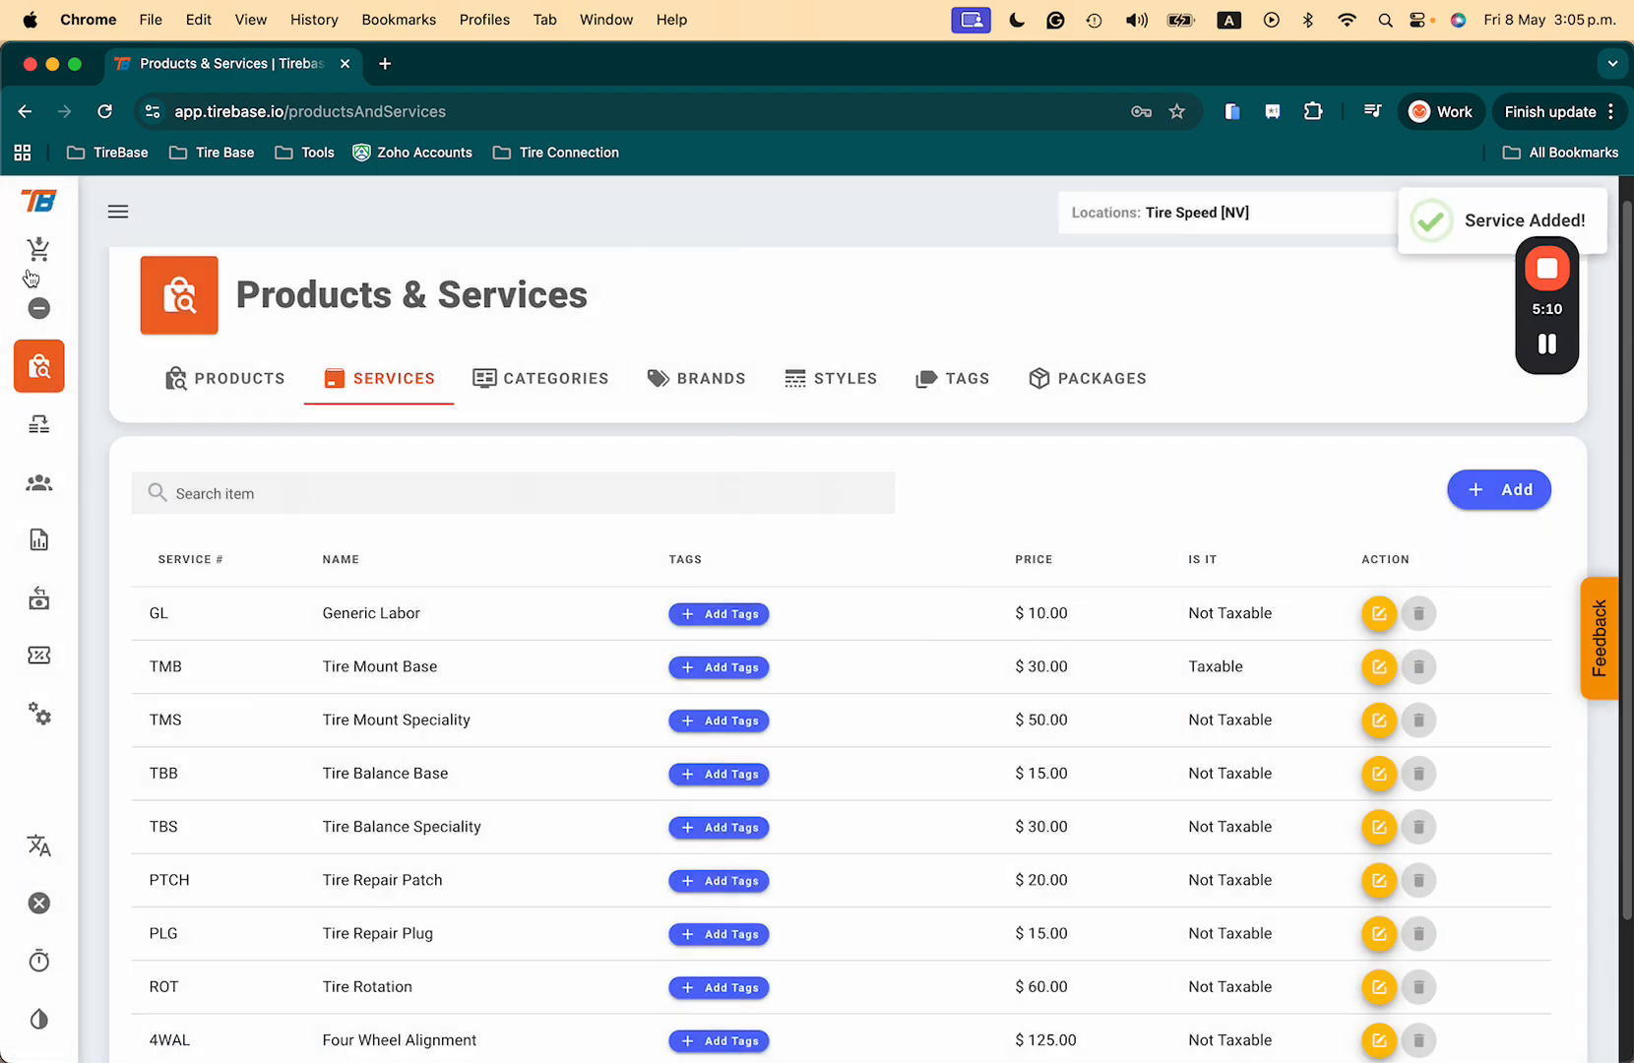
Step: Open the Orders page in a new browser tab and open the second work order in the open orders list
right_click(35, 237)
left_click(79, 252)
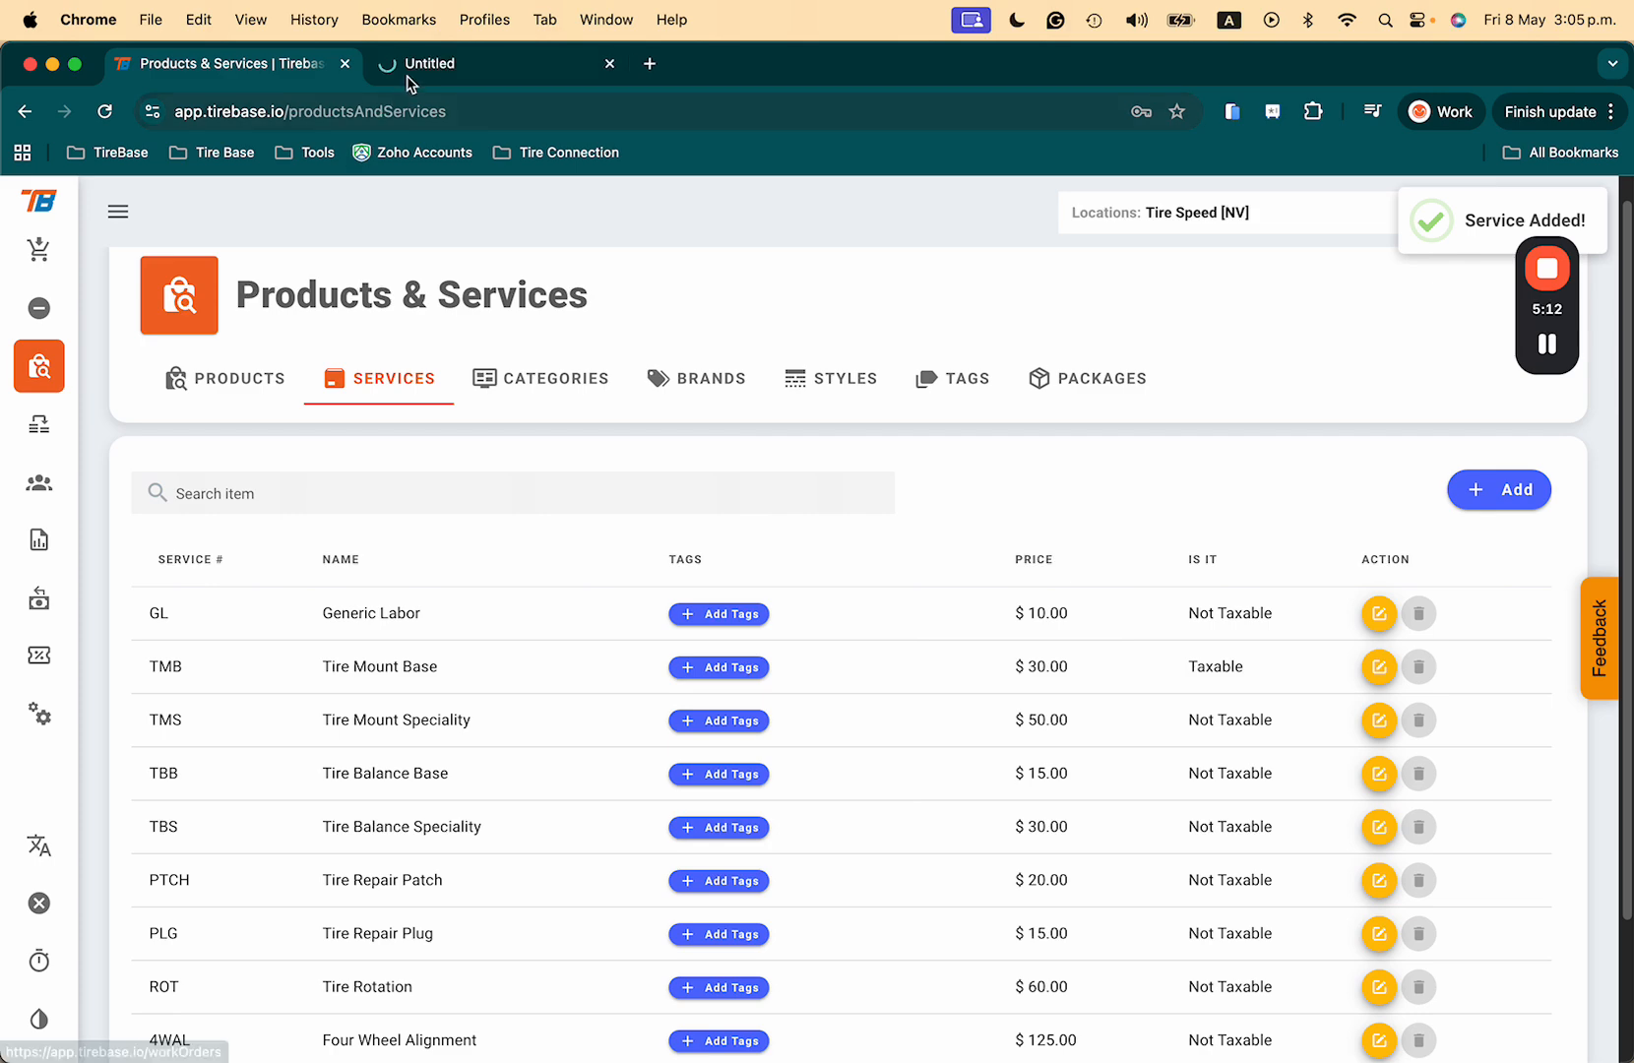
left_click(408, 71)
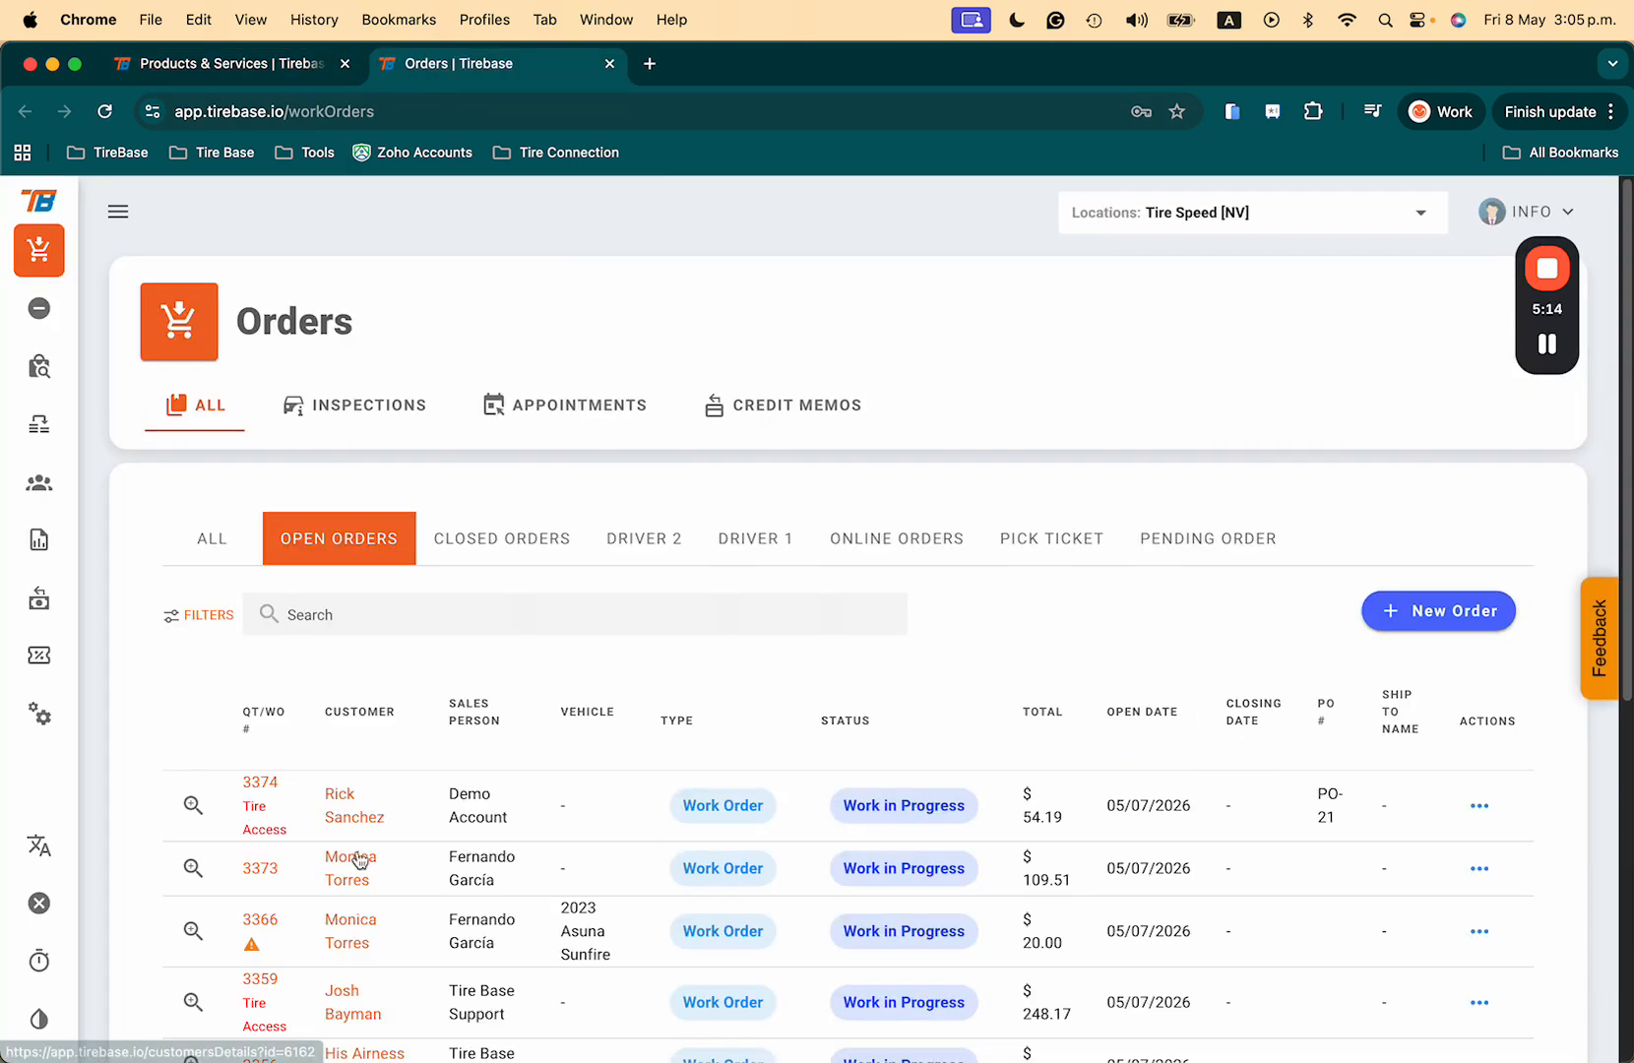
left_click(261, 869)
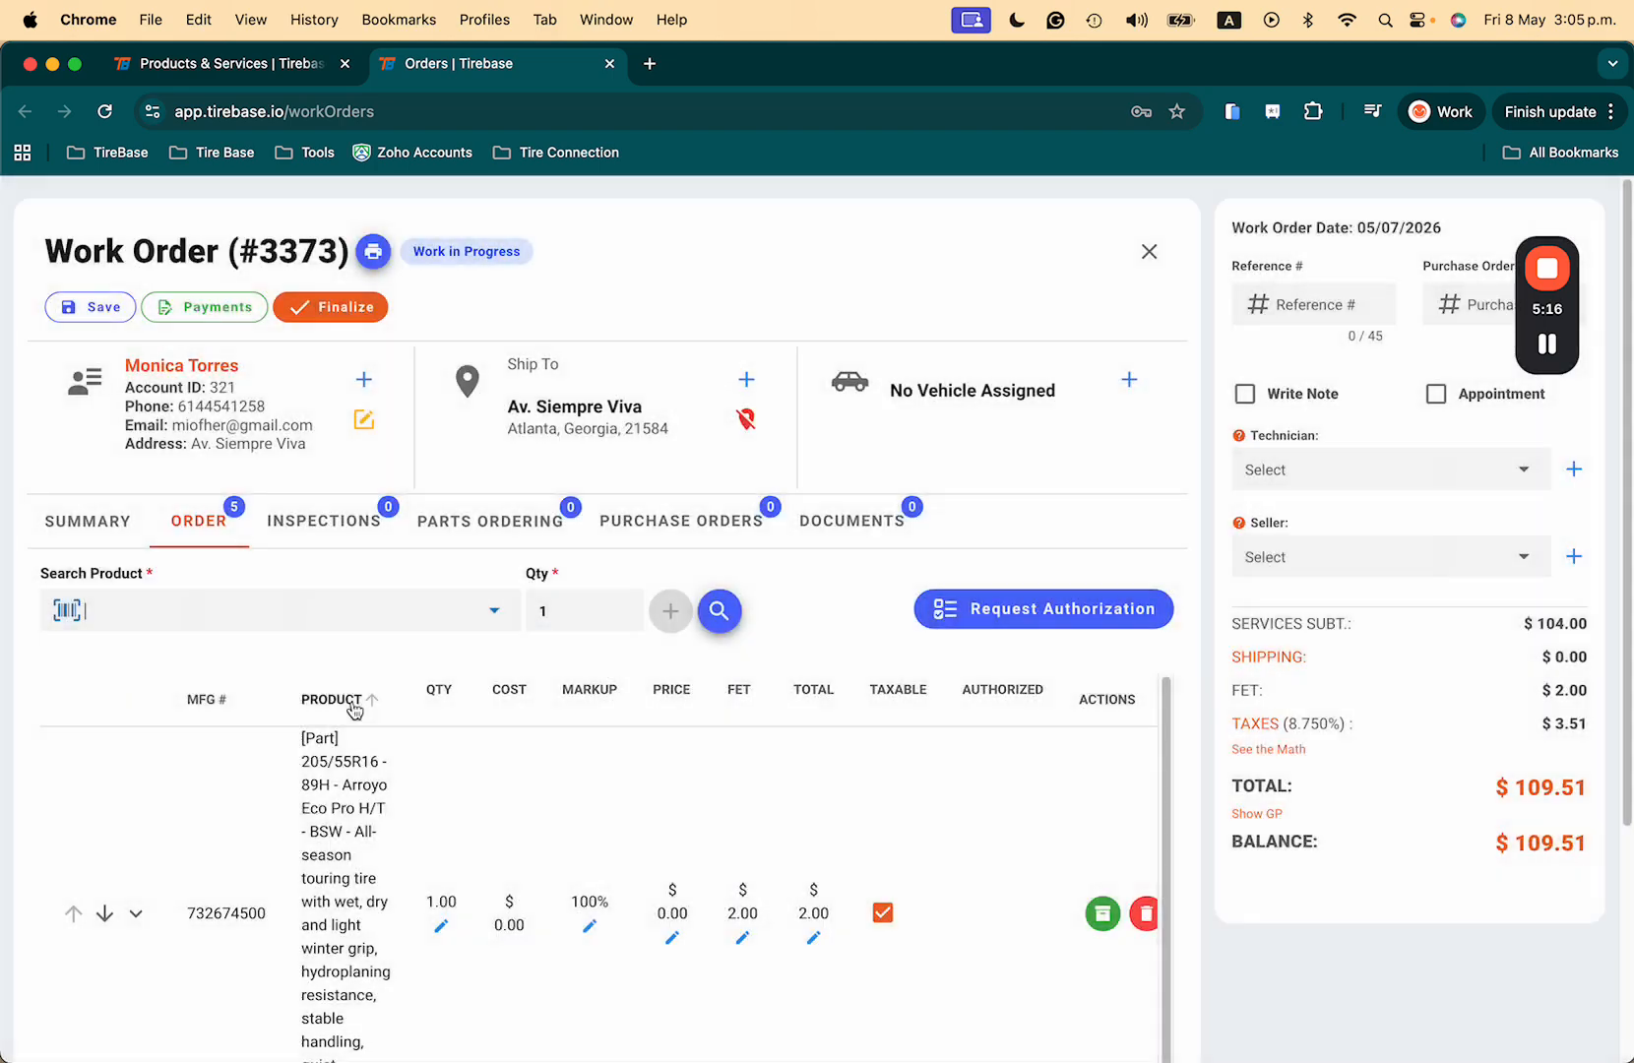
Step: Delete the existing tire and all labor lines from the work order
left_click(1144, 914)
left_click(1129, 763)
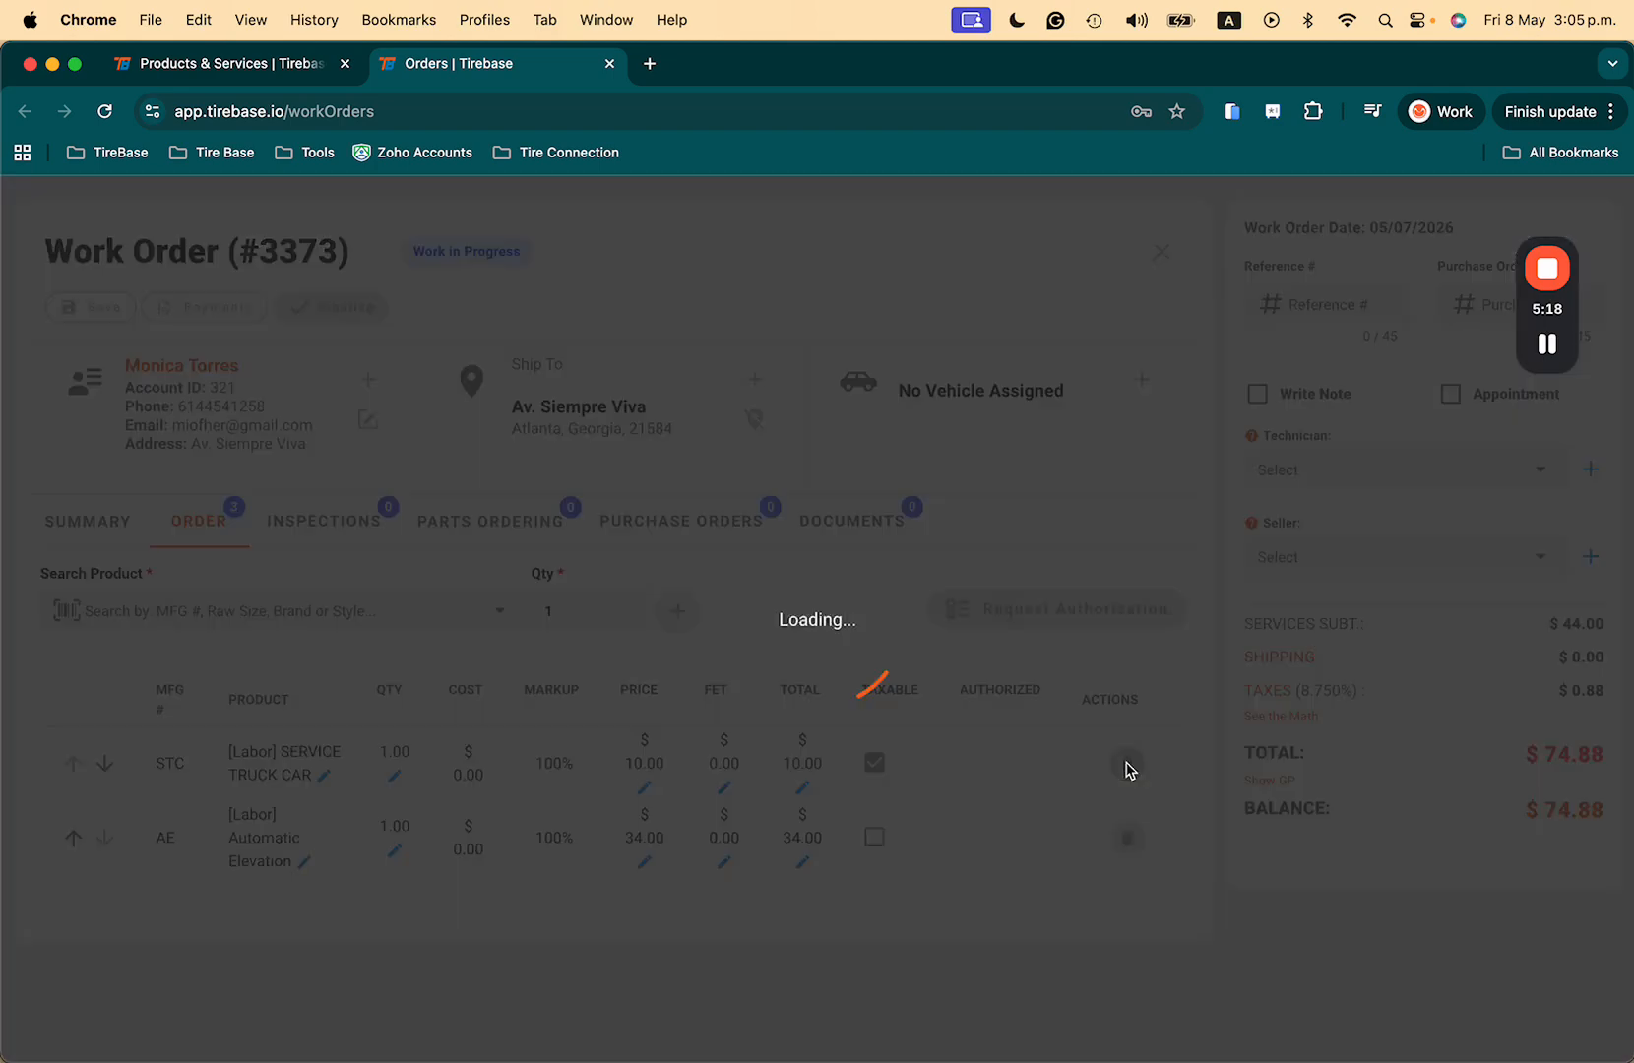
left_click(1127, 766)
Step: Search the products for 2055516 and add one 205/55R16 Arroyo Eco Pro H/T tire to the work order
left_click(183, 620)
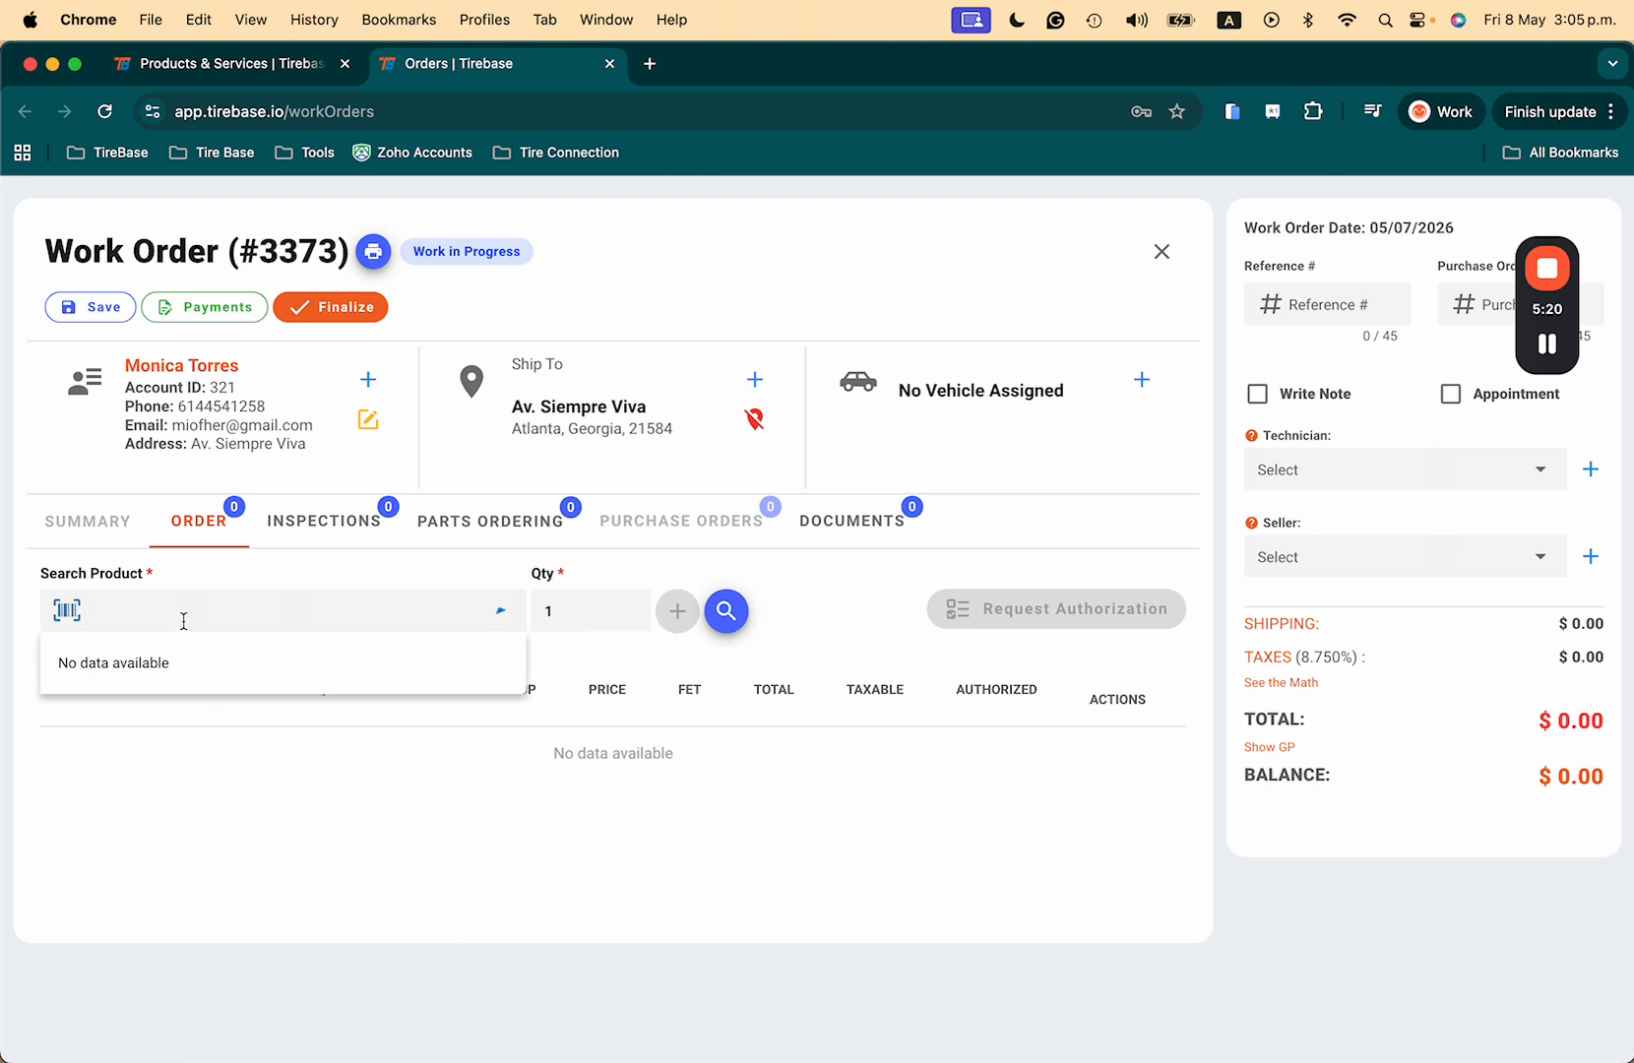
type("2055516")
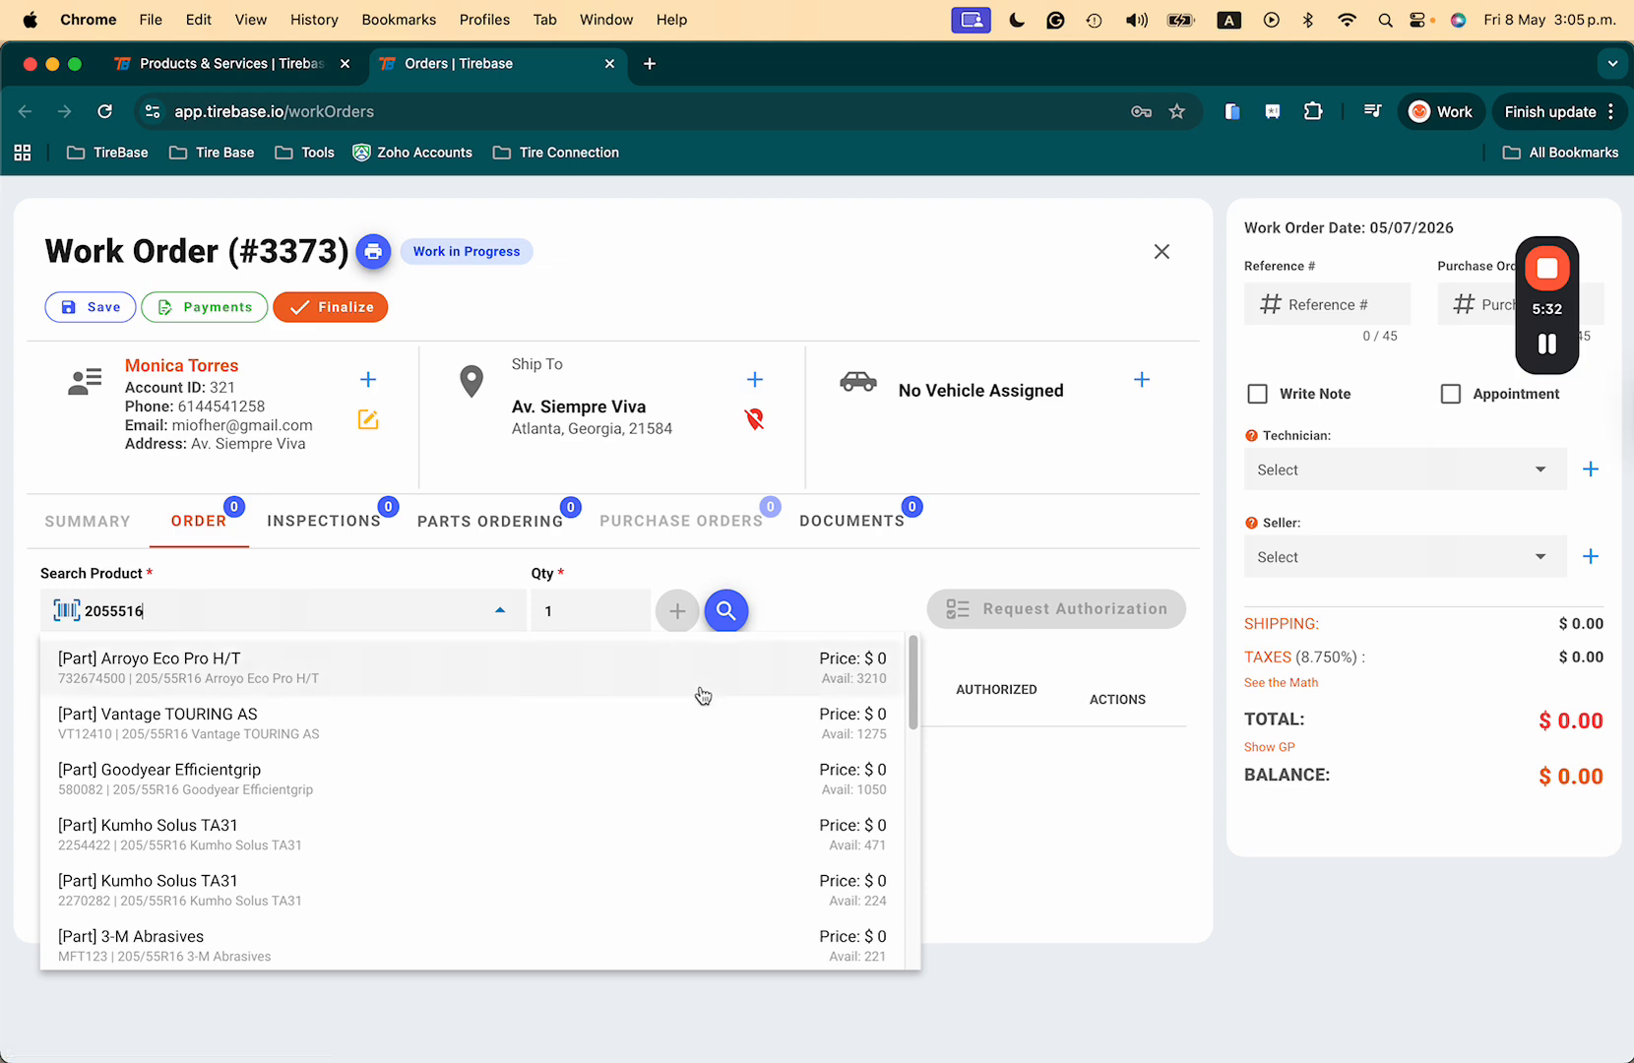
left_click(665, 676)
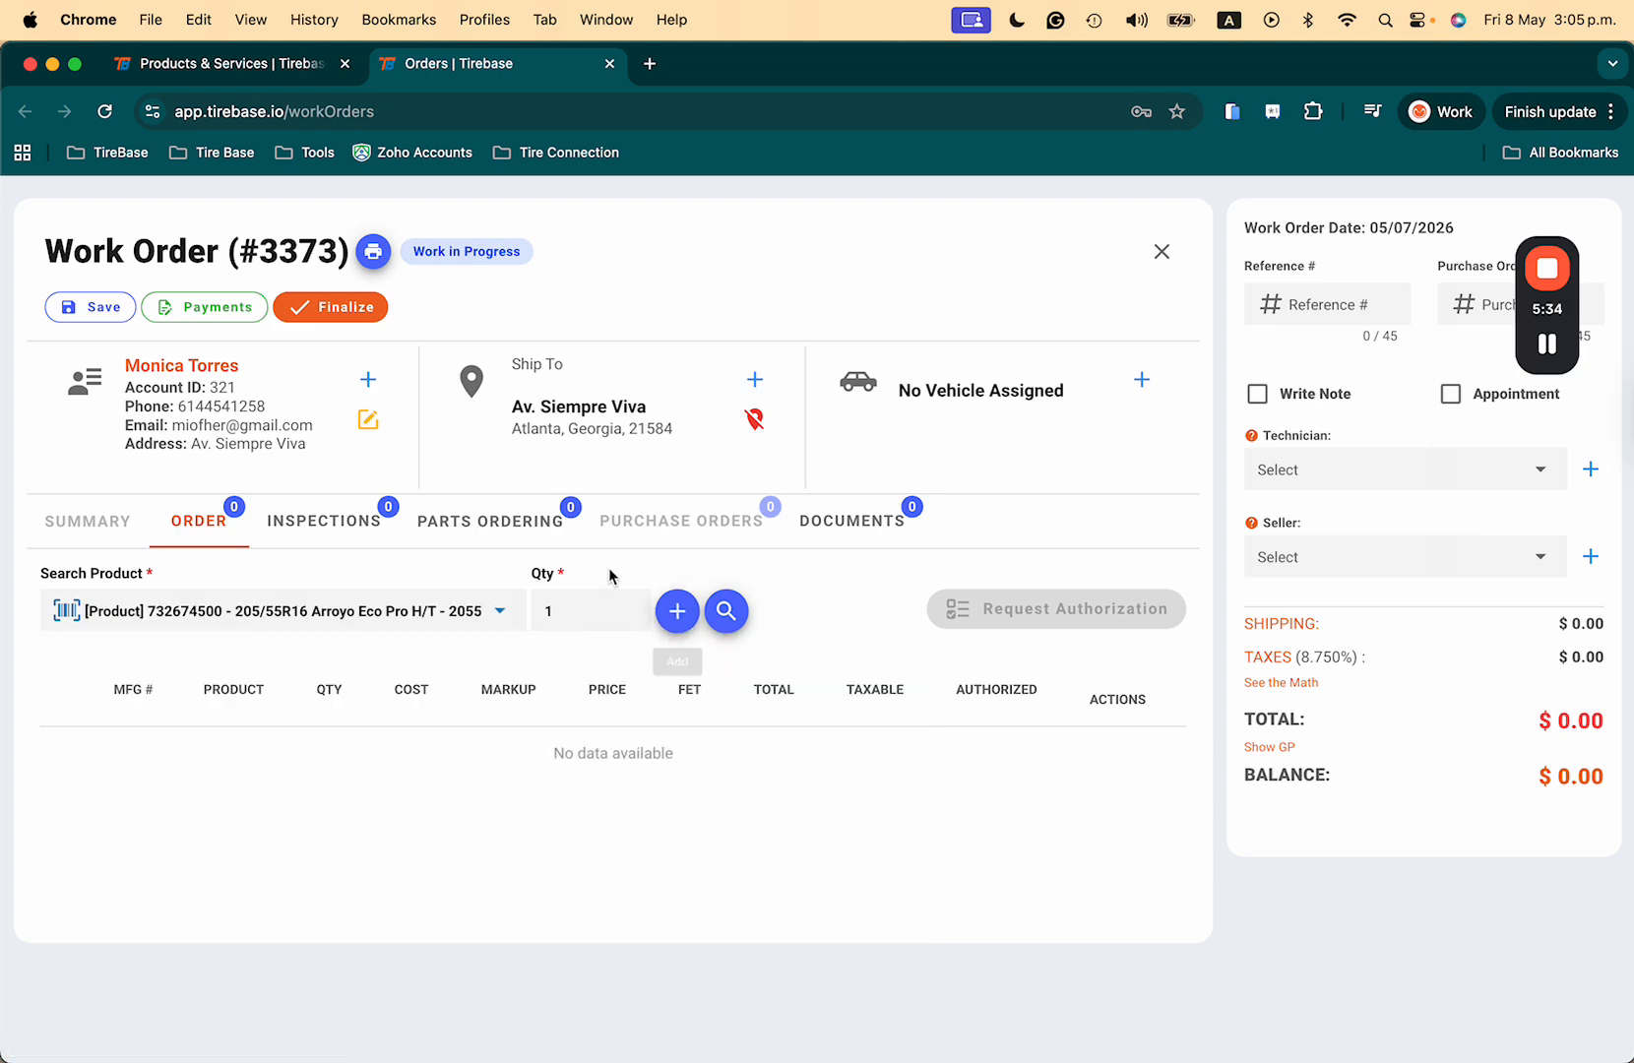
left_click(677, 610)
Step: Check the General Free Example line and its GFE code in the work order, and return to the Products & Services page
scroll(704, 781, "down", 5)
scroll(705, 787, "down", 2)
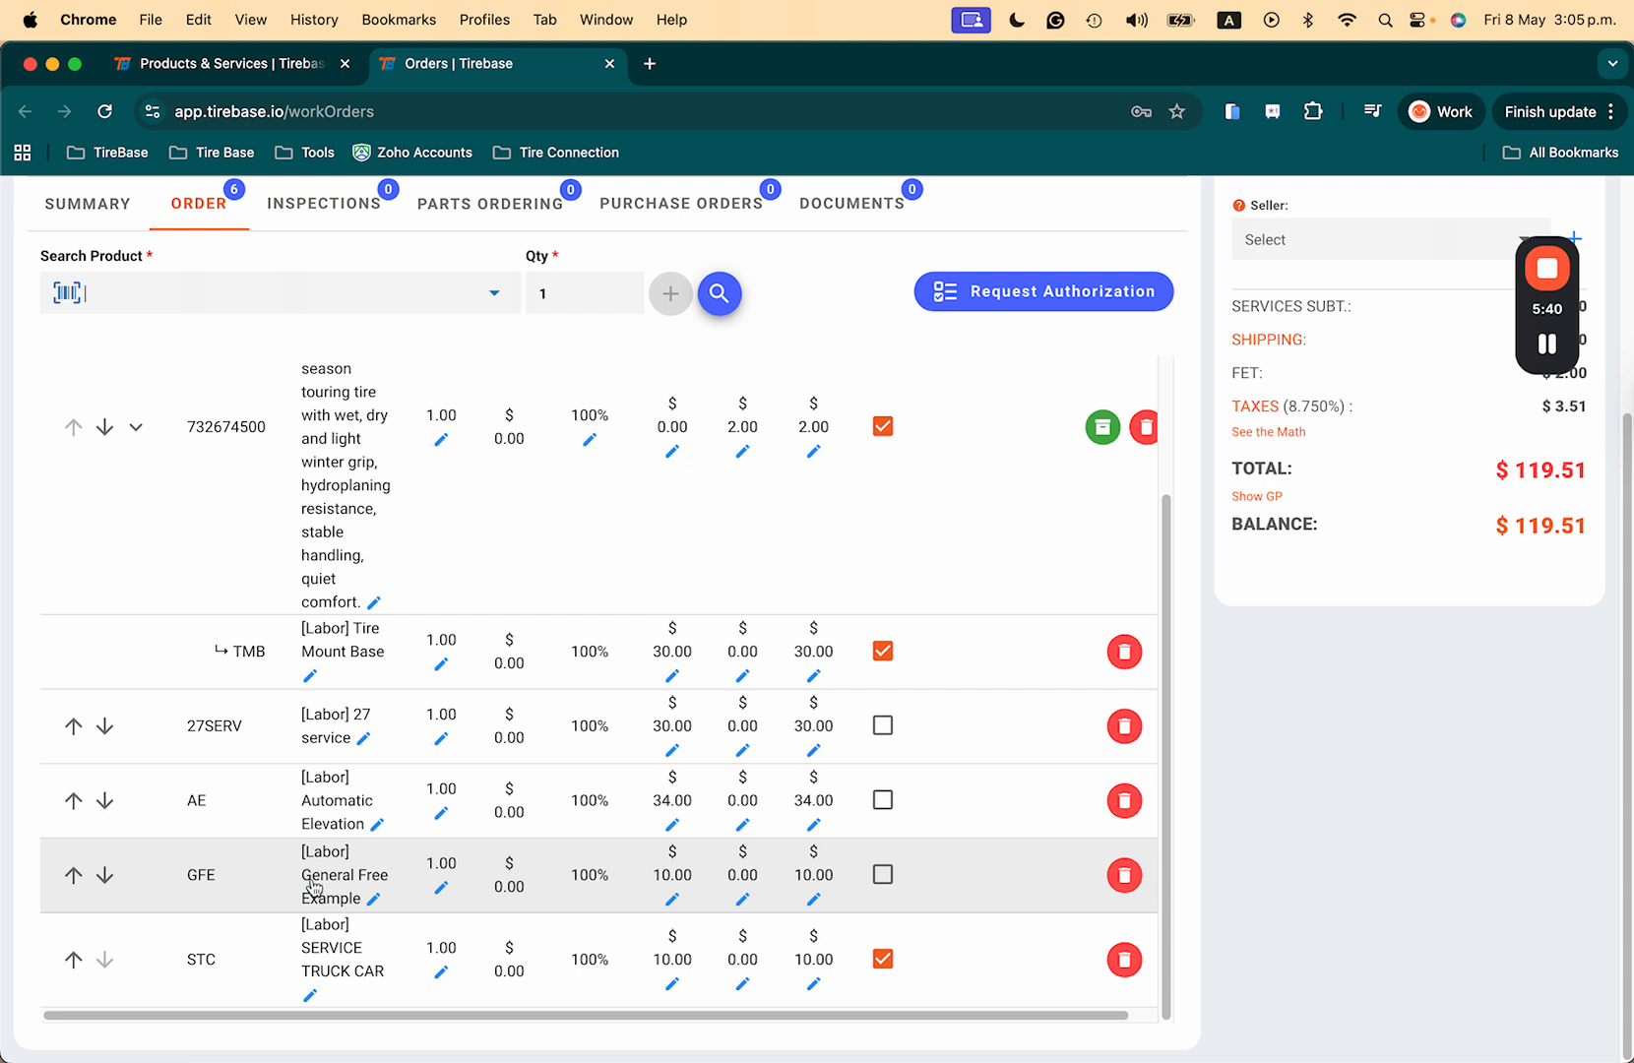
left_click_drag(301, 851, 360, 903)
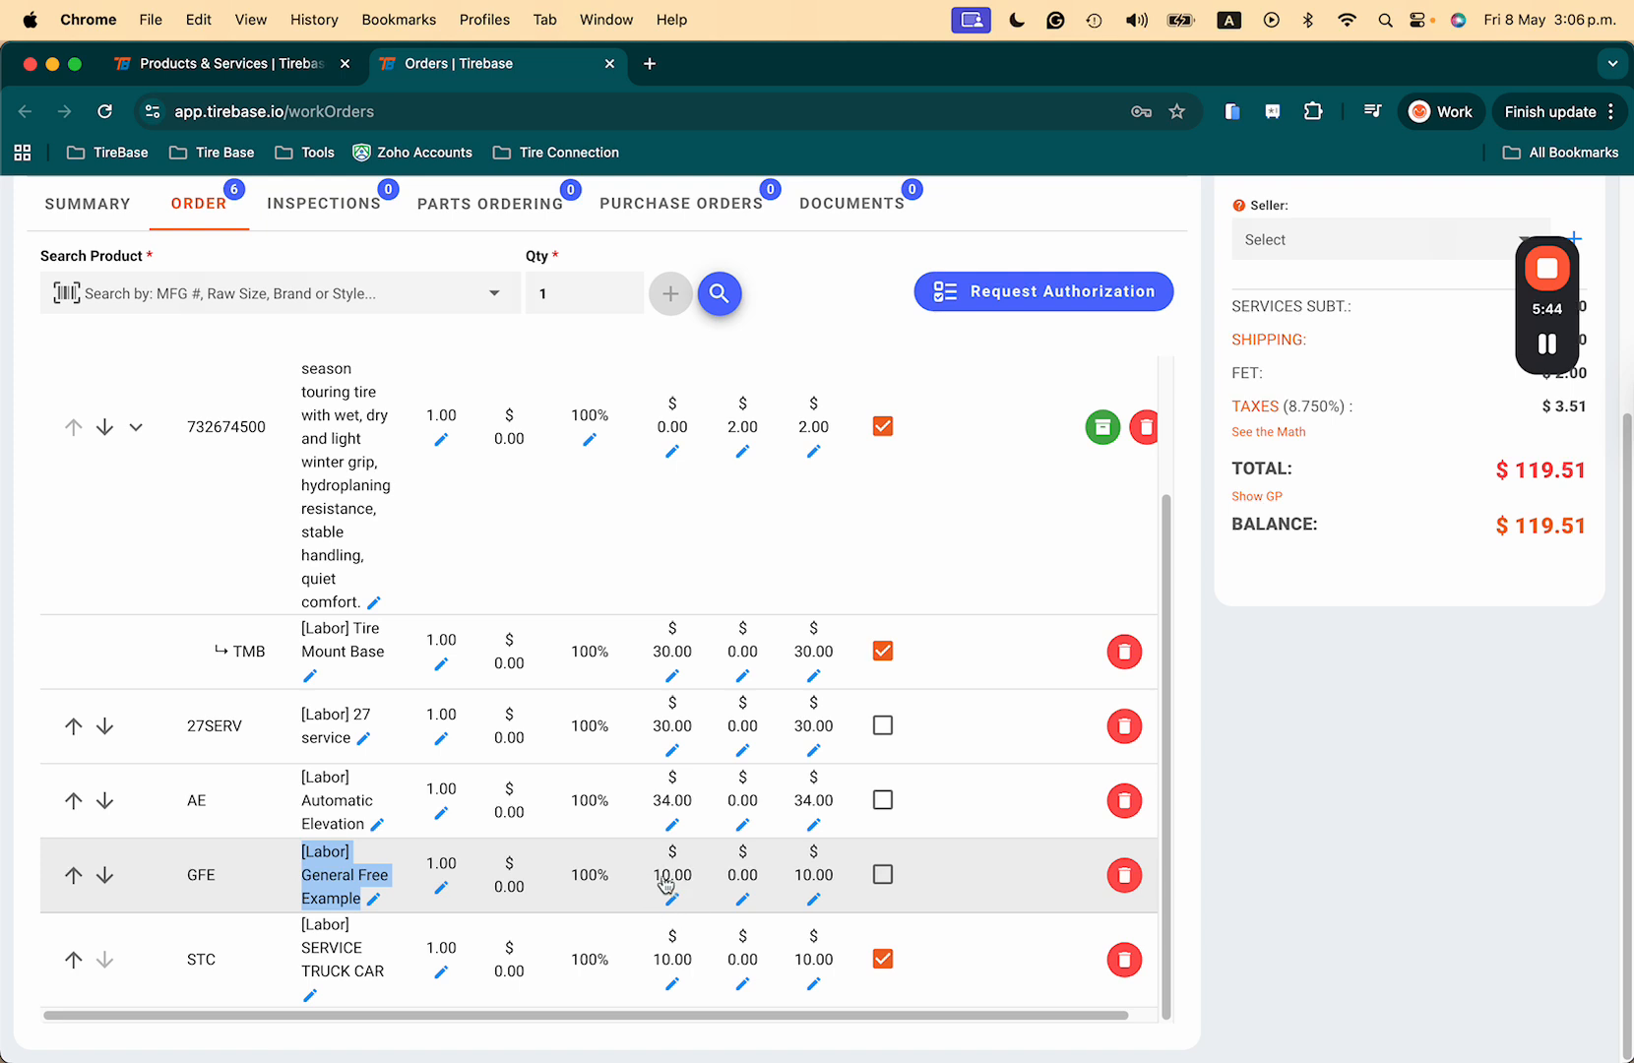
left_click_drag(237, 876, 184, 878)
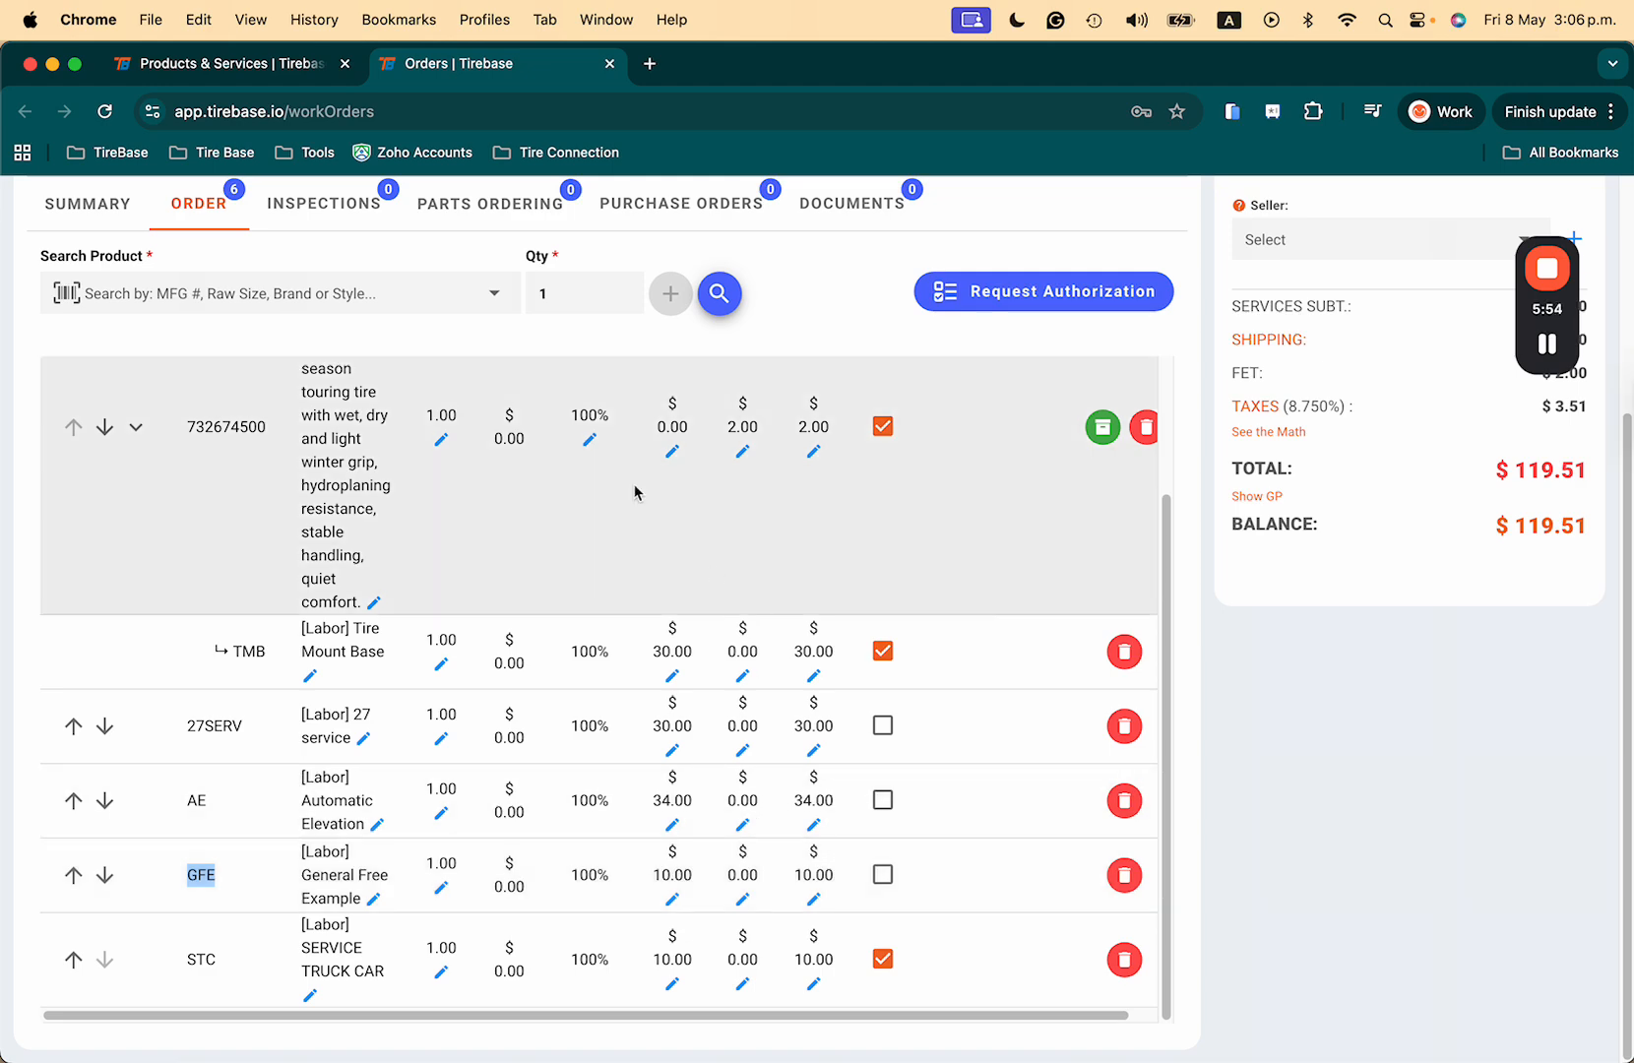
left_click(236, 65)
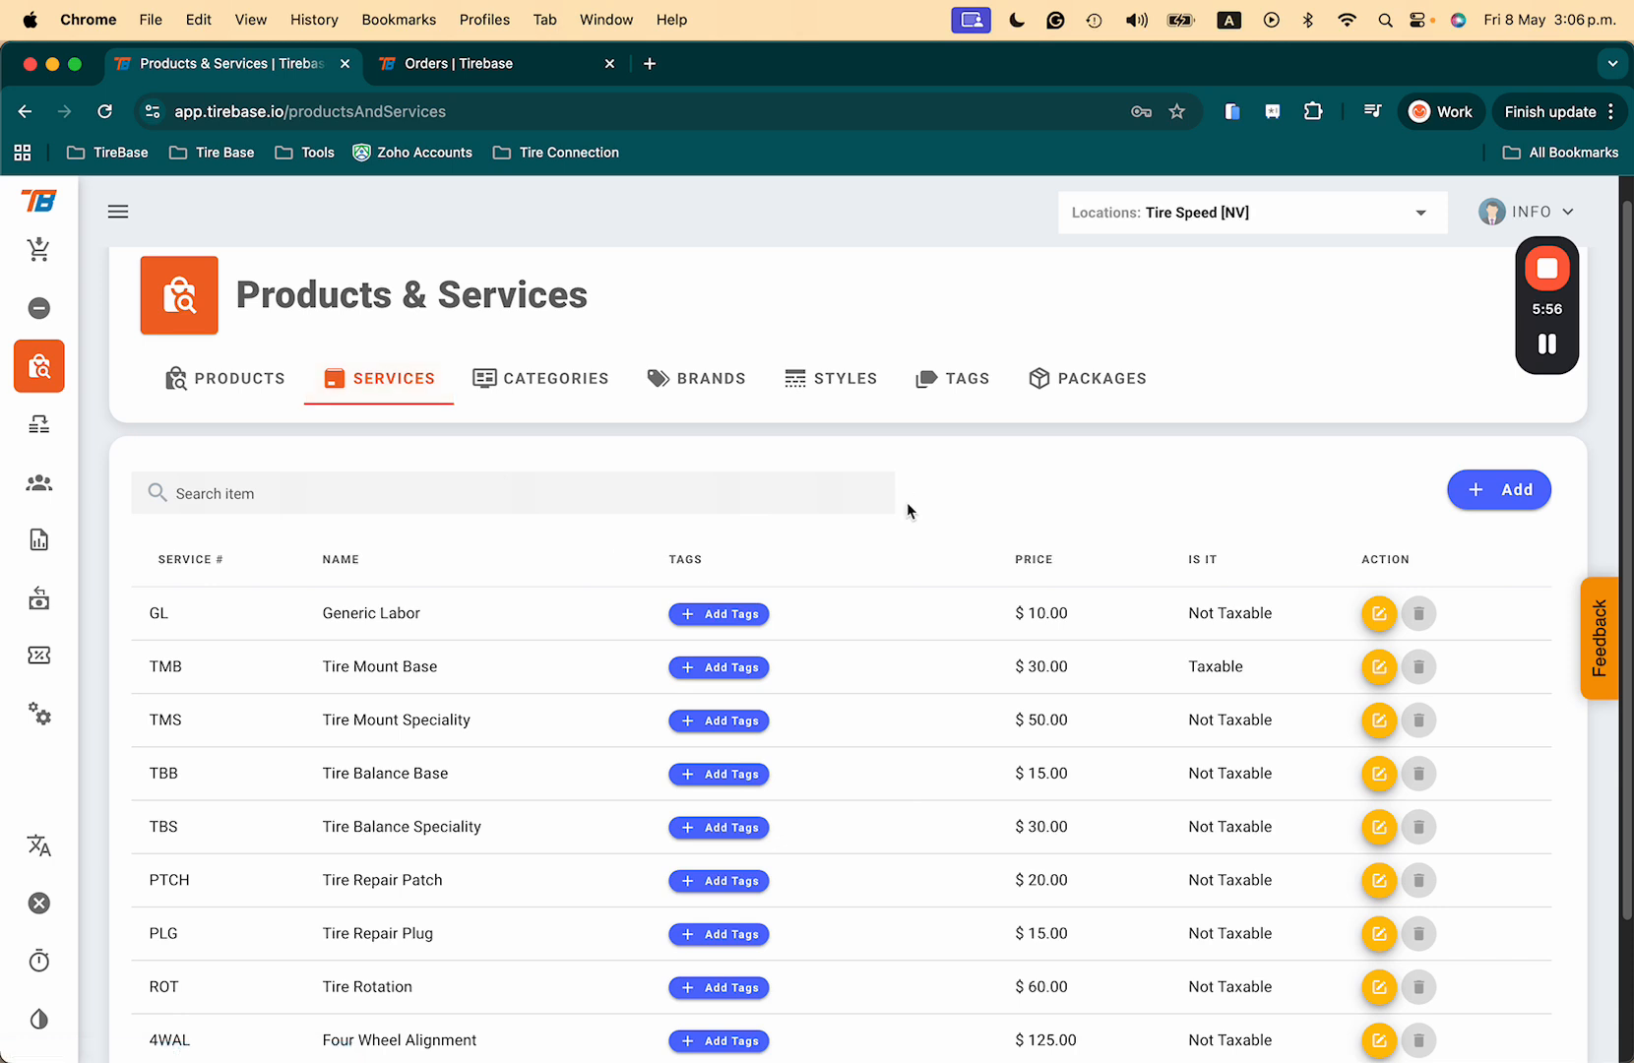